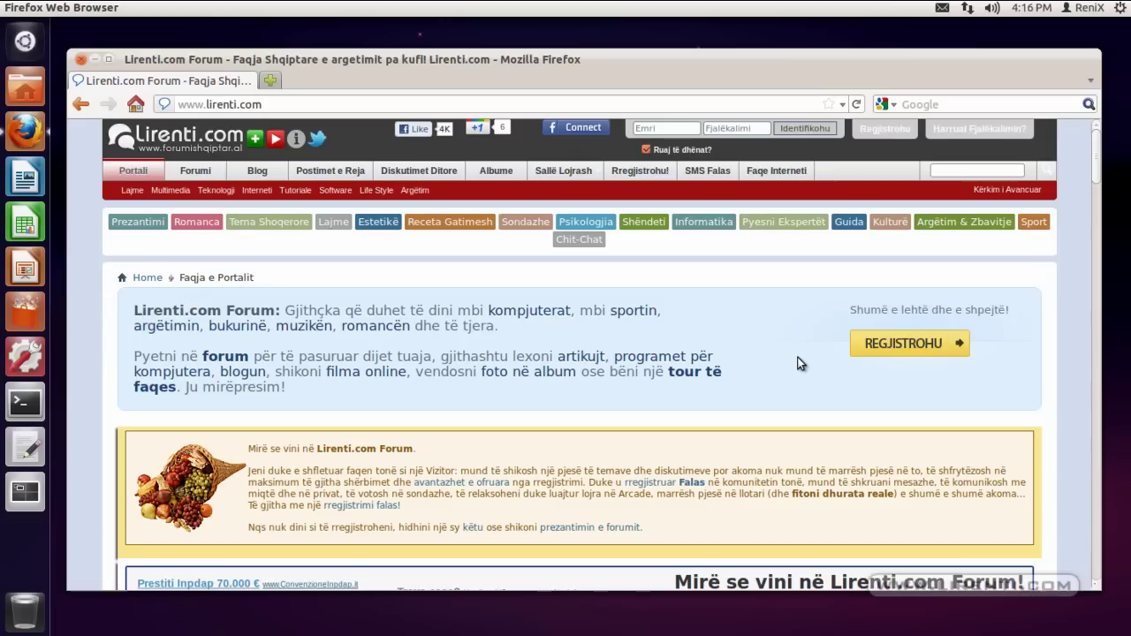
Close the Firefox forum window and start a new LibreOffice Writer document.
click(80, 60)
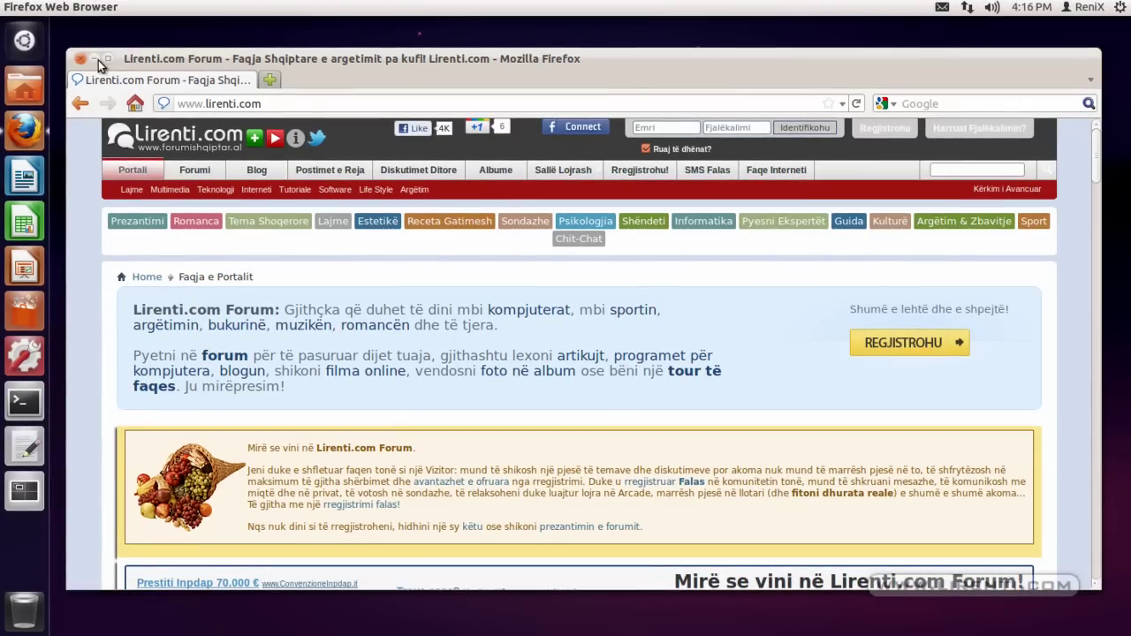
click(25, 177)
text(Si te perdor)
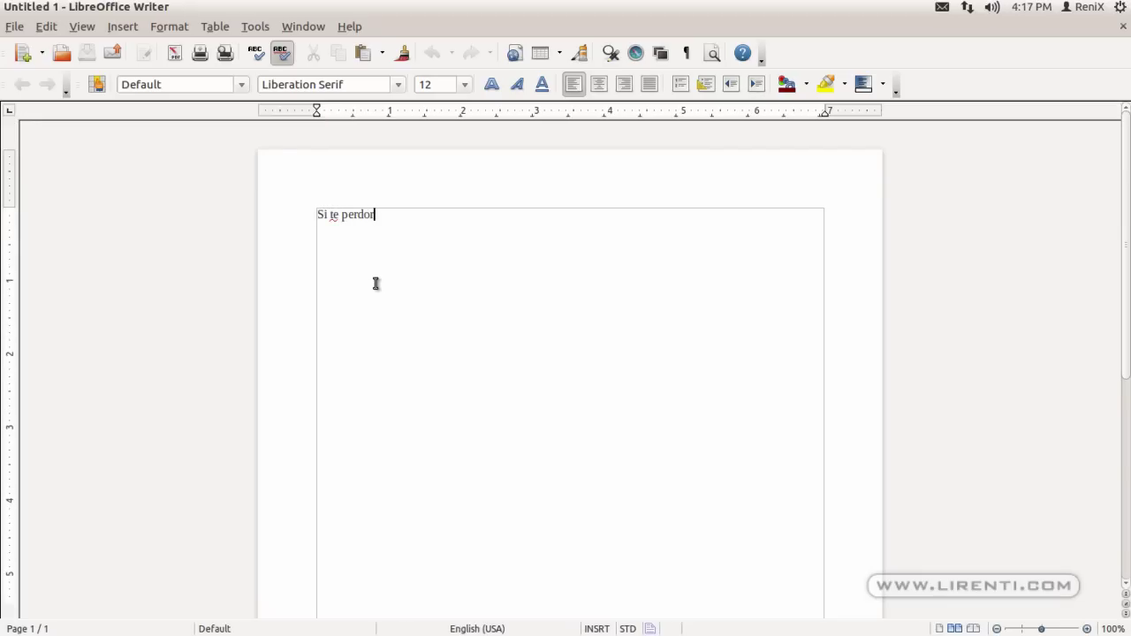
Type the title line 'Si te perdorim TABELAT ne EXCEL / CALC' and select 'ne'.
text(n)
text(BELAT ne EXCEL / CALC)
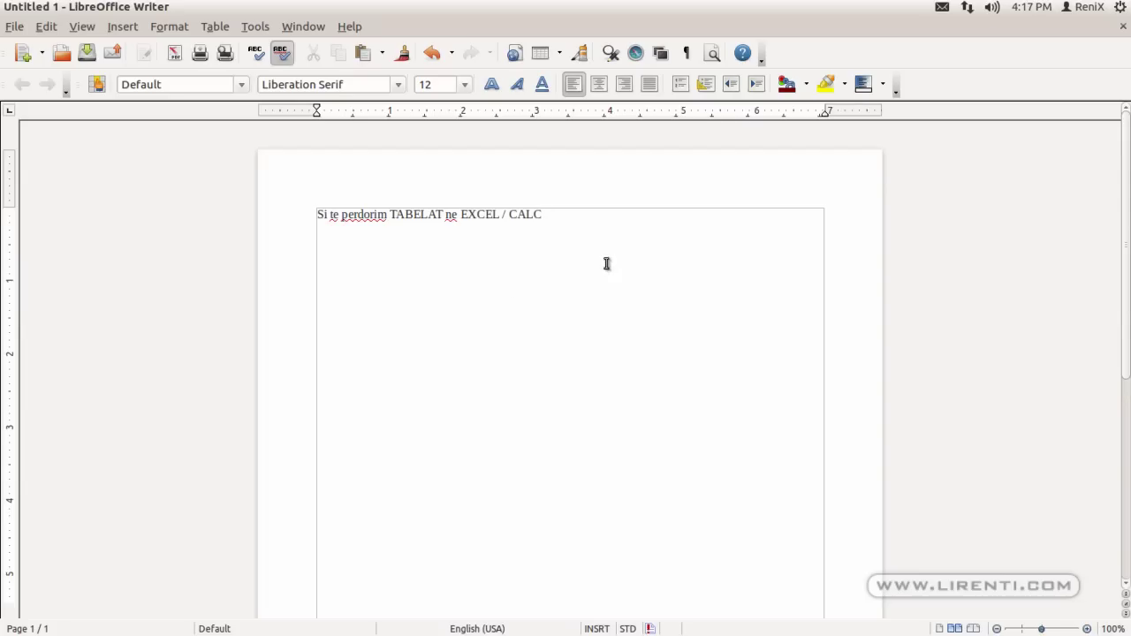
double_click(457, 217)
click(179, 26)
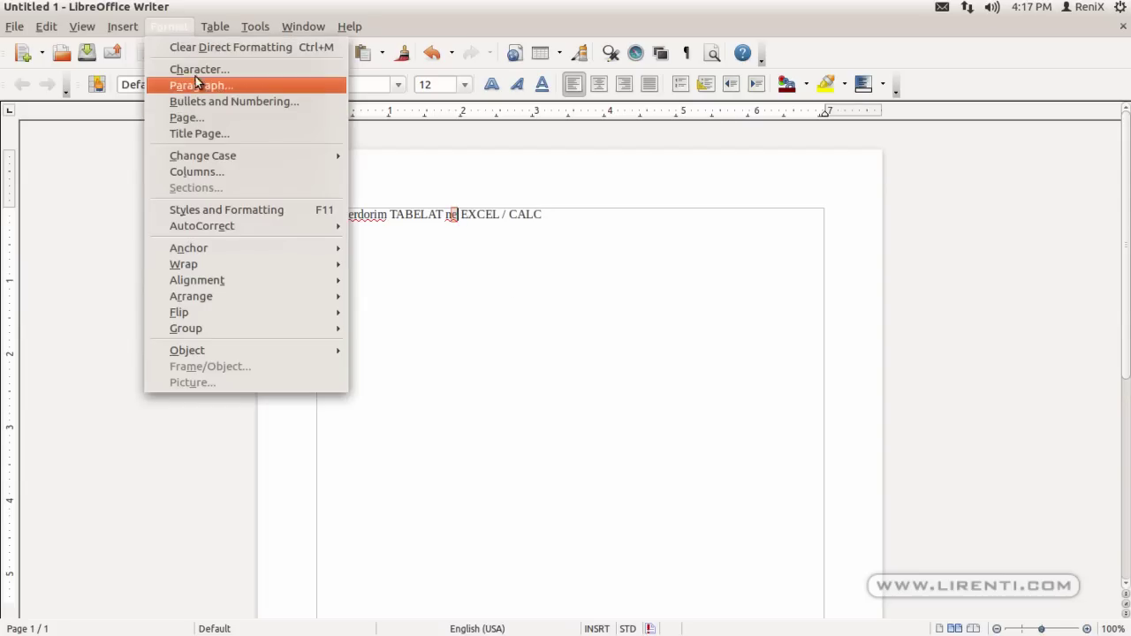
click(198, 70)
click(655, 453)
Insert ë from the Latin-1 special characters in place of 'ne'.
click(131, 27)
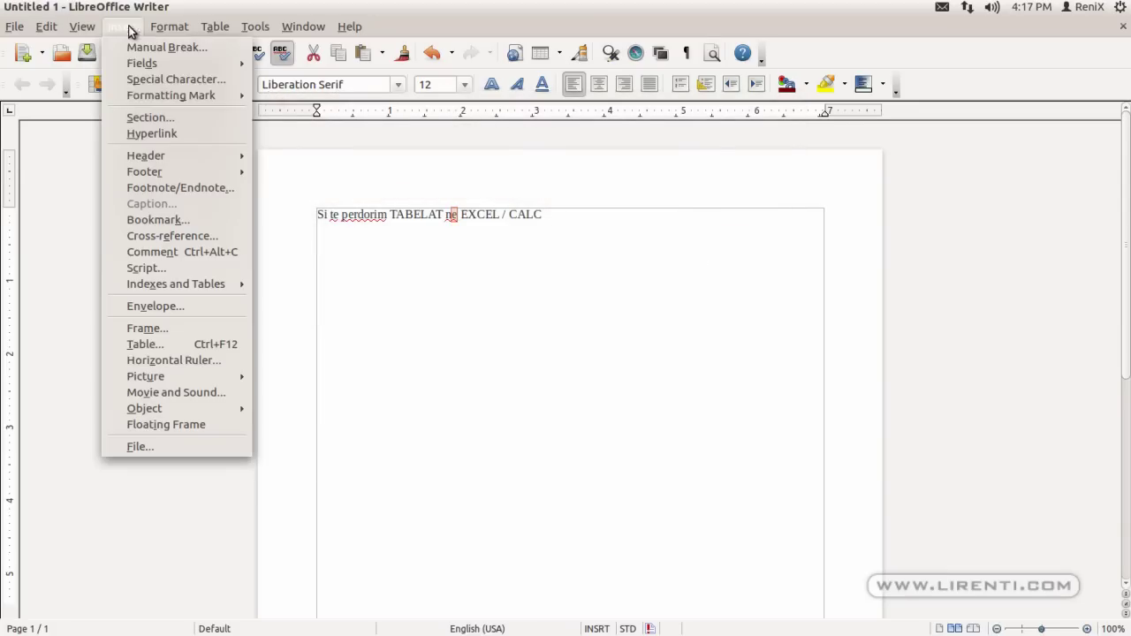
click(152, 79)
scroll(610, 331, down, 2)
scroll(610, 331, down, 1)
scroll(610, 331, down, 1)
scroll(609, 331, down, 1)
scroll(585, 283, up, 3)
click(540, 239)
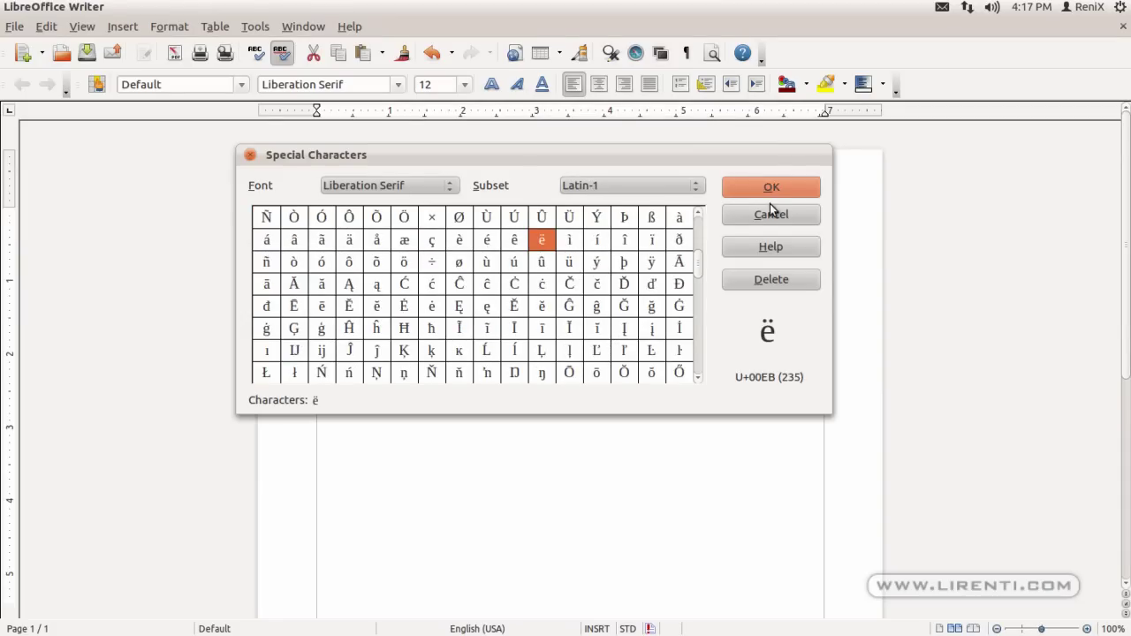
click(770, 187)
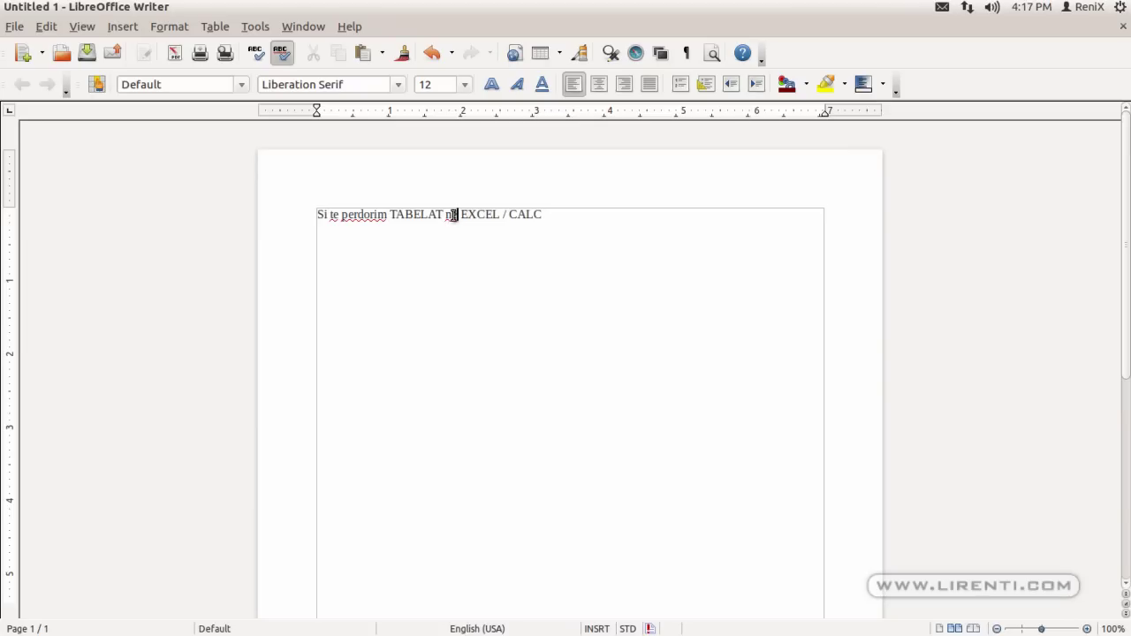
Replace the plain e in 'te' and 'perdorim' with ë.
drag(339, 214, 334, 214)
text(ë)
click(350, 215)
key(BackSpace)
text(ë)
click(585, 216)
key(shift+Home)
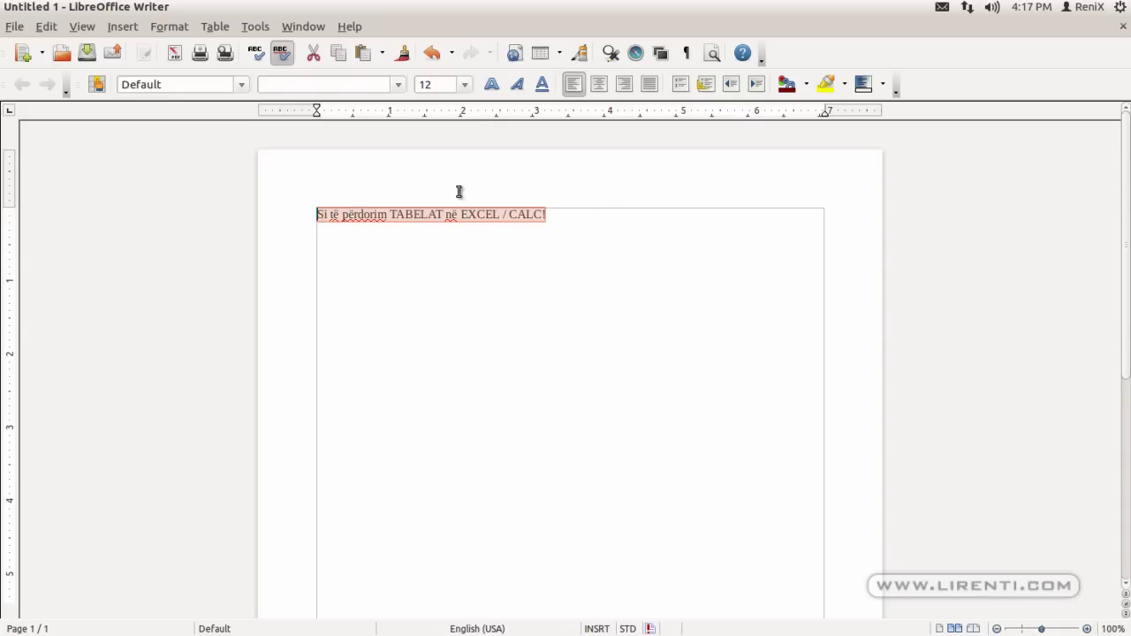
click(464, 84)
click(427, 239)
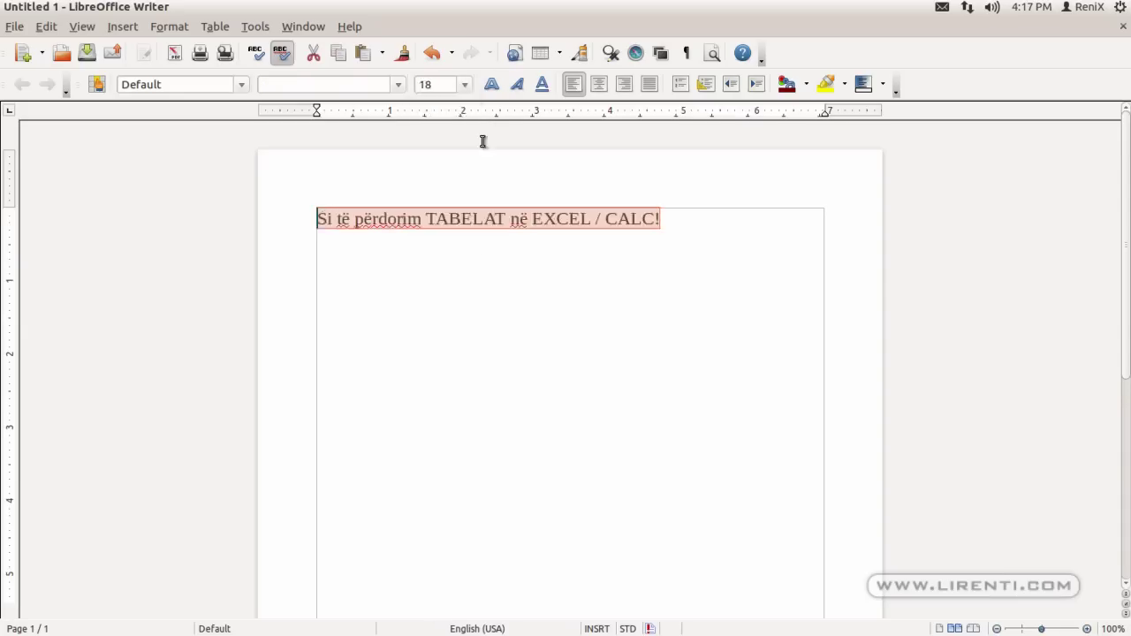
click(493, 82)
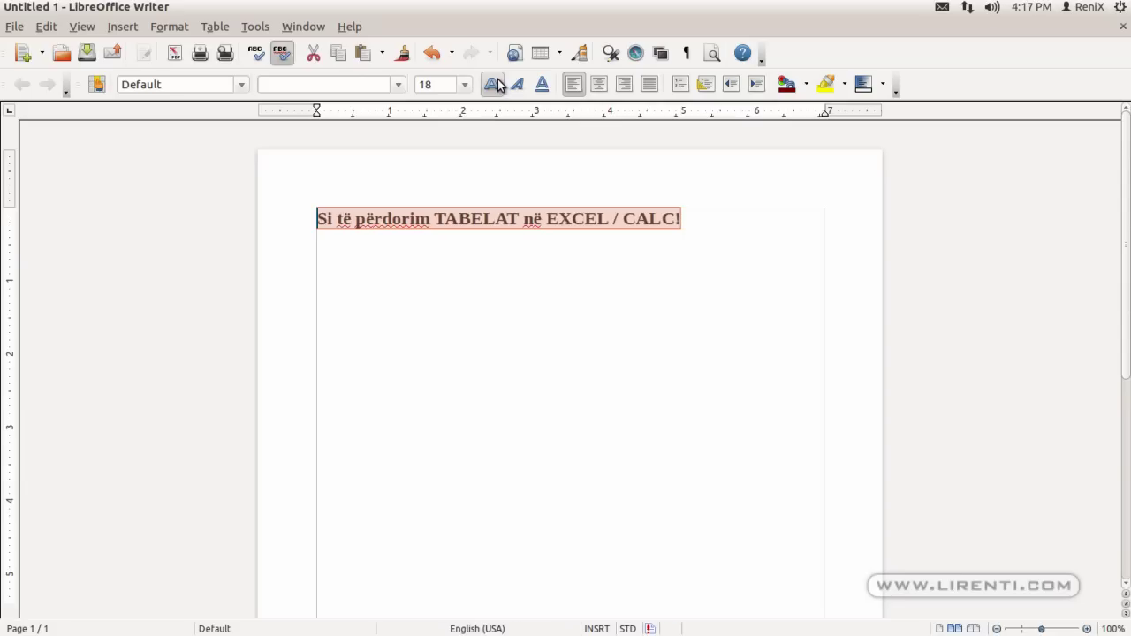
click(605, 87)
click(770, 222)
text(Nga www.lirenti.com )
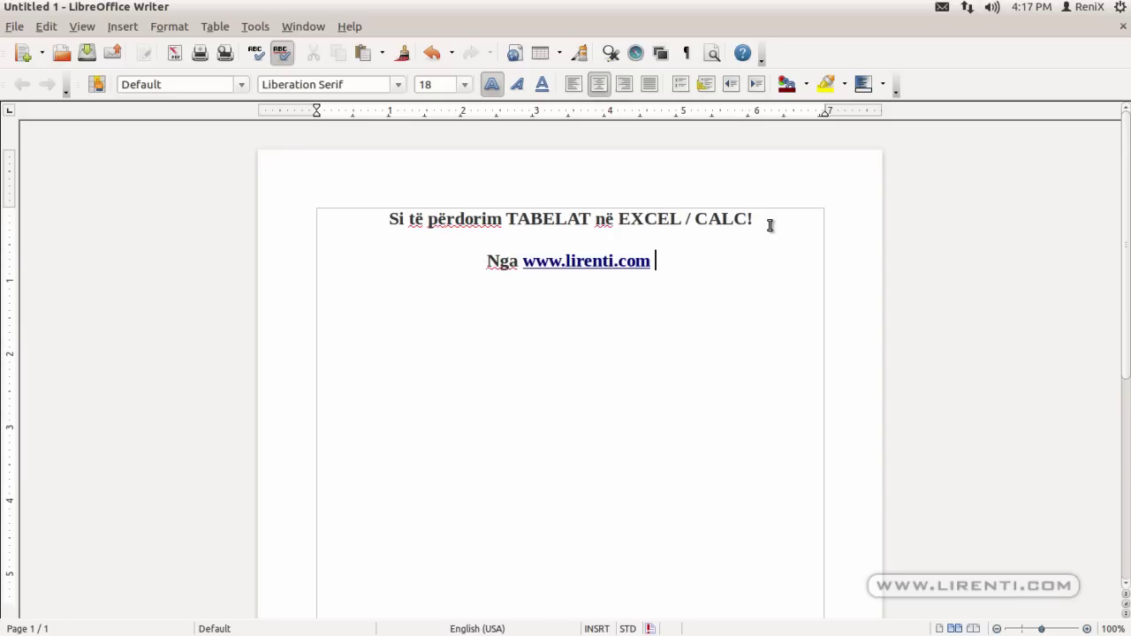
text(!)
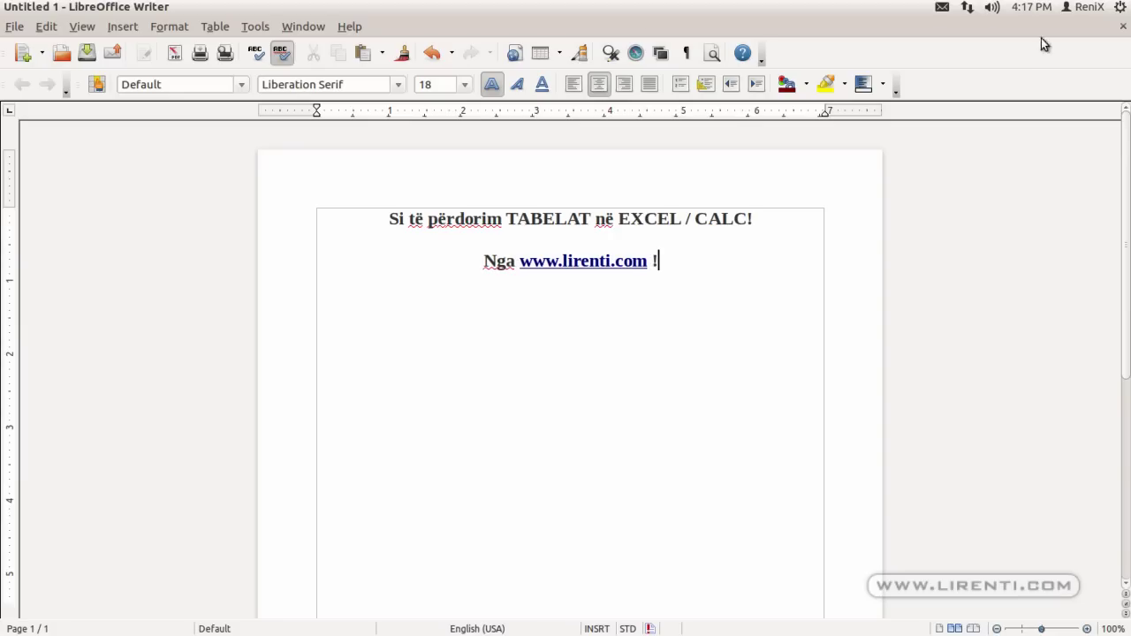
Minimise Writer, start a new Calc spreadsheet and zoom in.
click(25, 7)
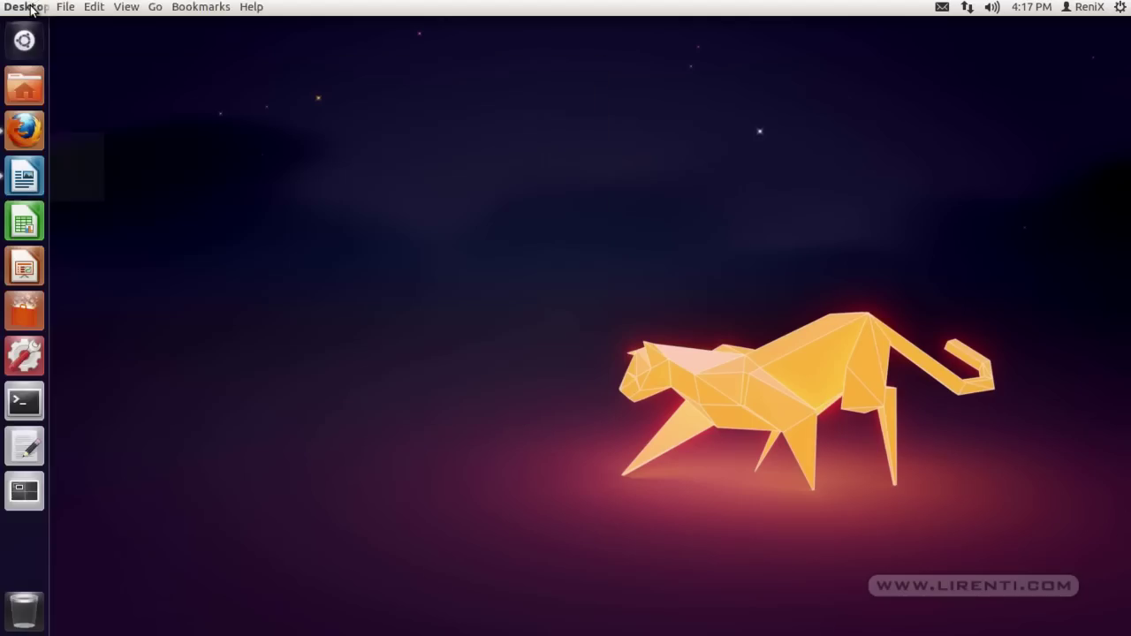
click(25, 219)
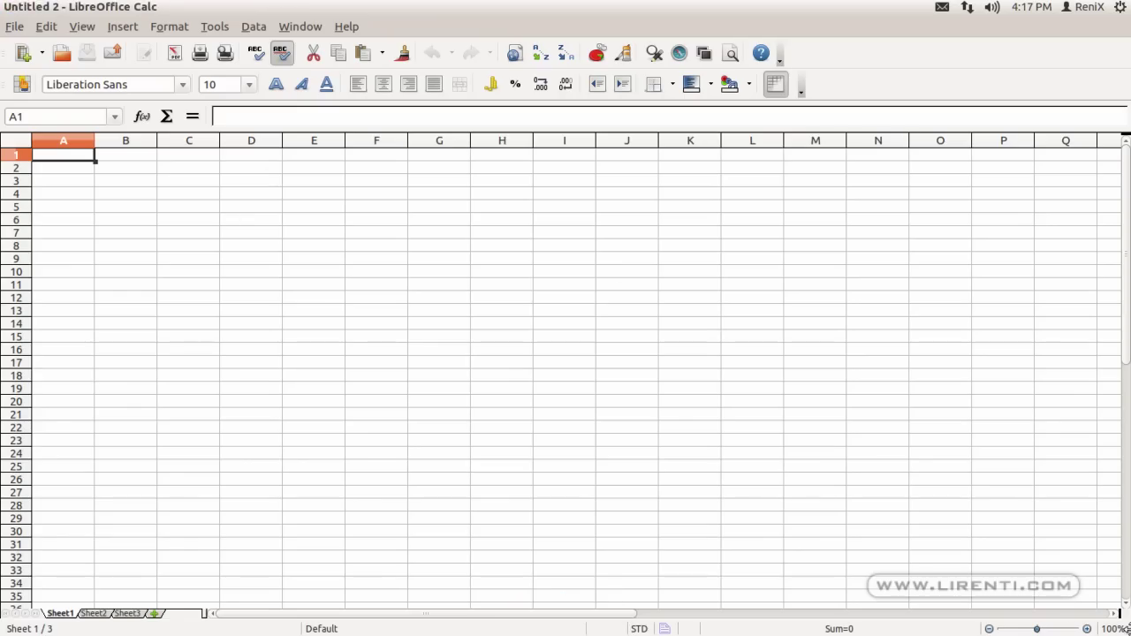
click(97, 185)
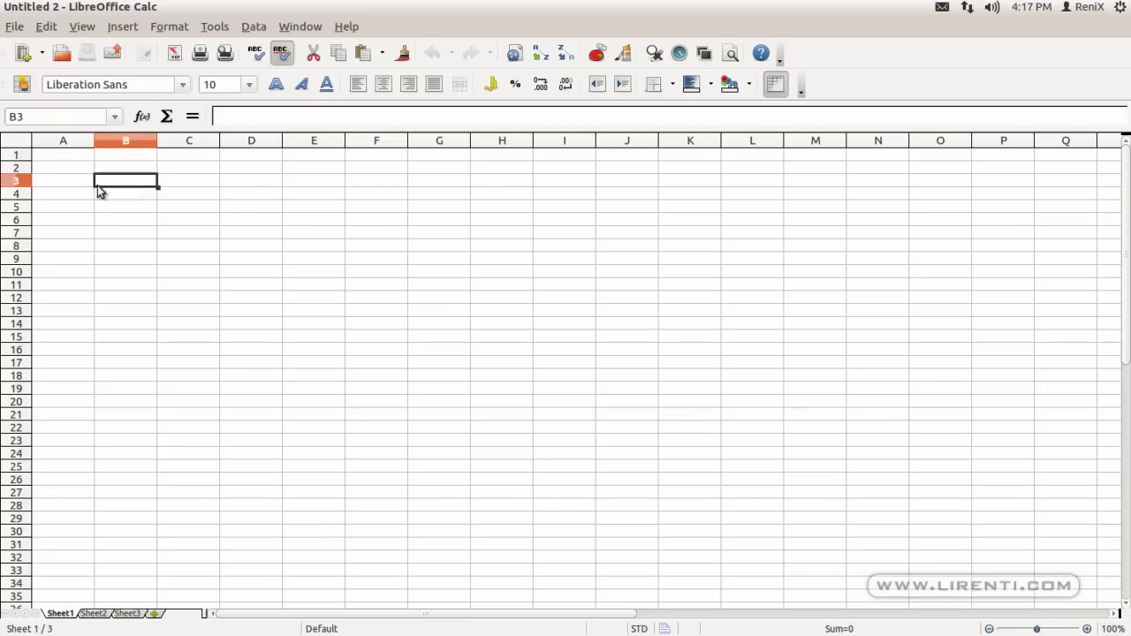
click(73, 152)
scroll(95, 172, up, 3)
scroll(94, 174, up, 1)
scroll(111, 171, up, 1)
scroll(114, 172, up, 2)
Enter 2010 in B1 and autofill the years through 2015 to G1.
click(257, 174)
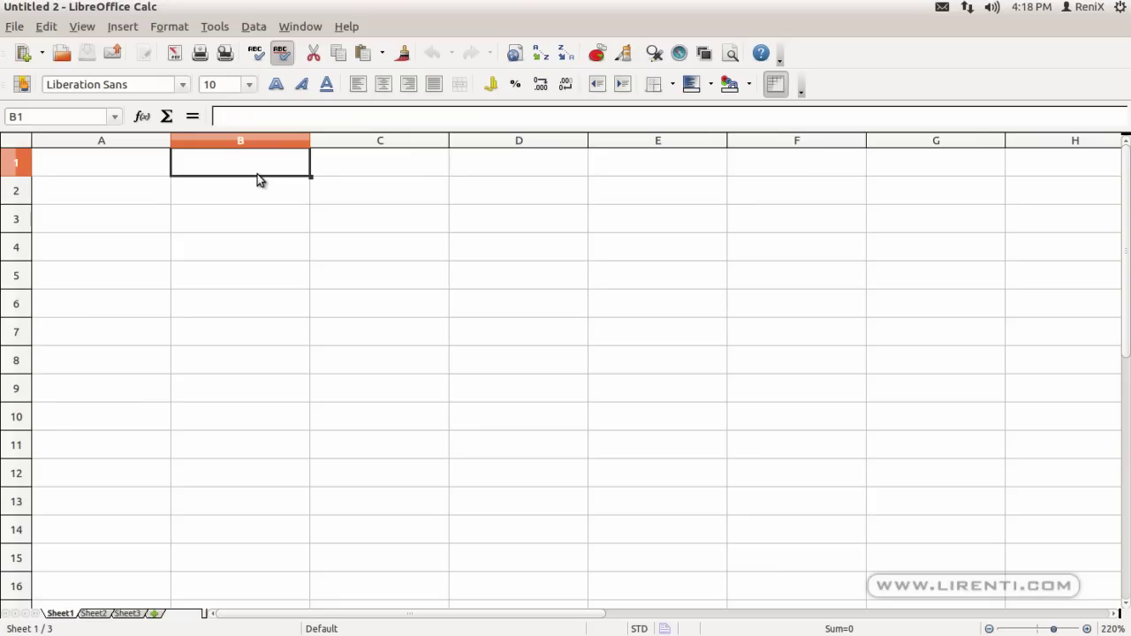
text(2010)
key(Return)
click(291, 170)
drag(310, 176, 956, 174)
Enter 1 in A2 and autofill the numbers 1–12 down to A13.
click(135, 202)
text(01)
key(Return)
click(130, 189)
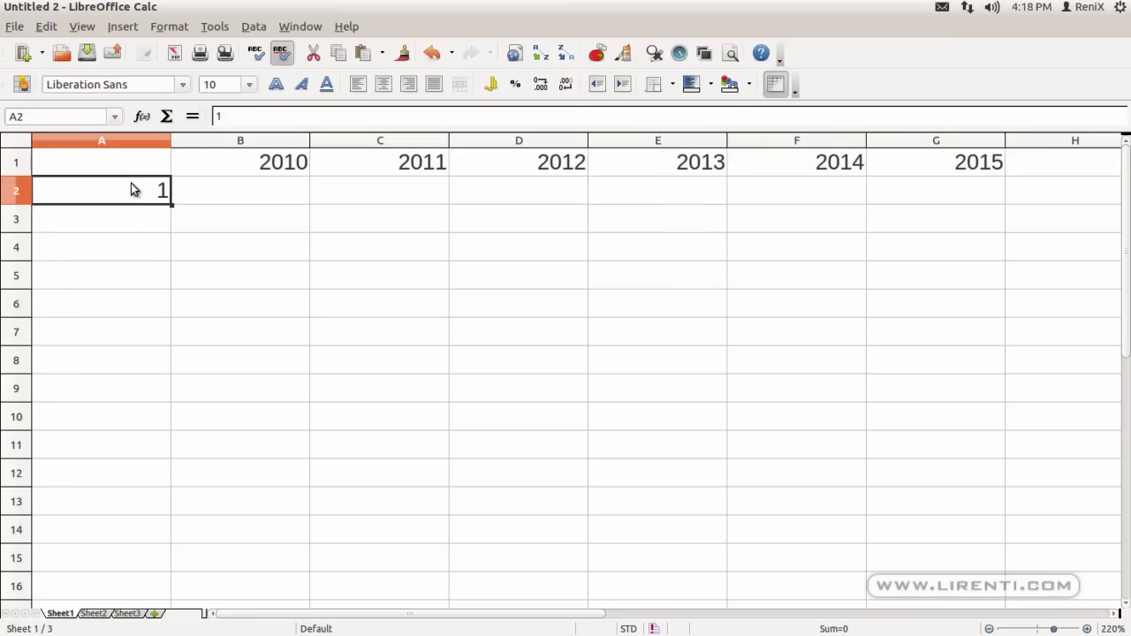
mouse_move(172, 204)
mouse_down()
mouse_move(159, 535)
mouse_move(157, 510)
mouse_up()
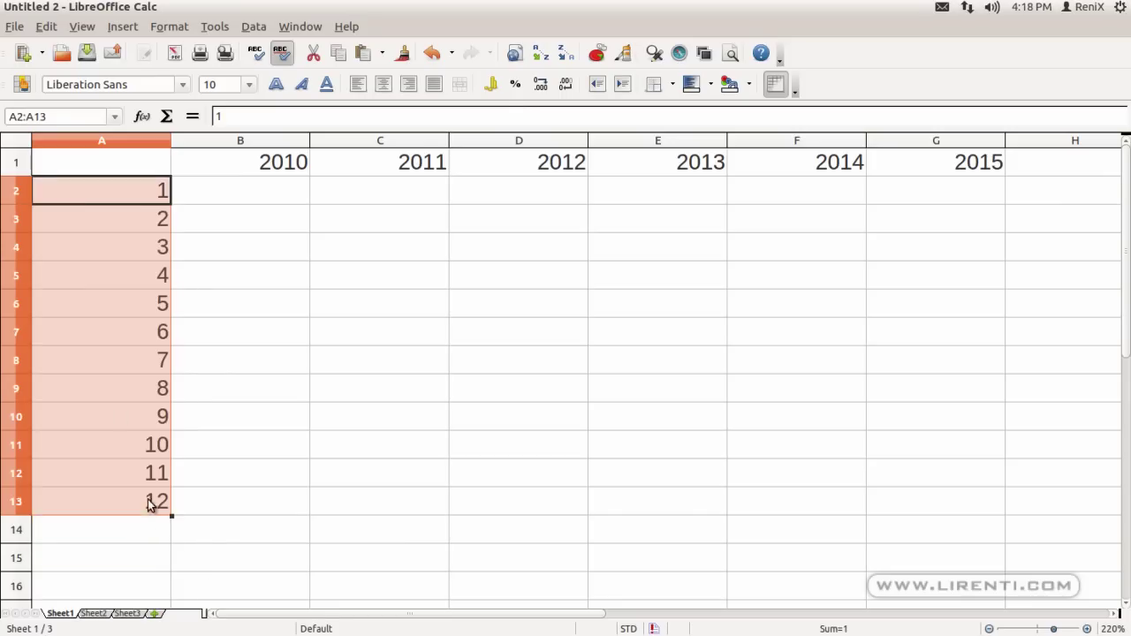
click(74, 162)
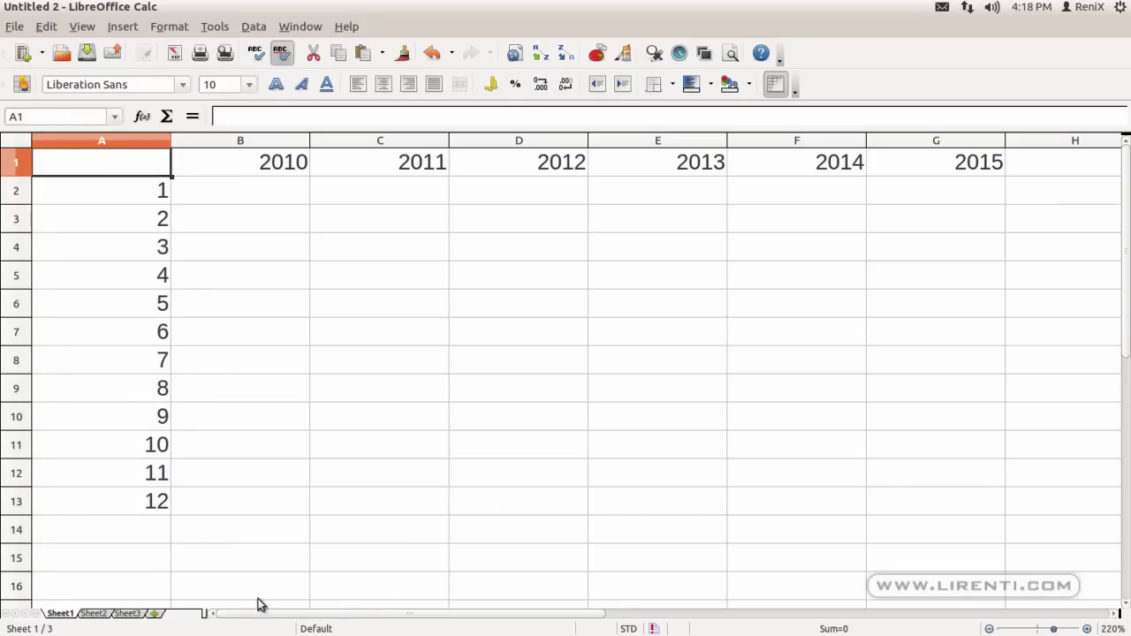
In Writer, add a left-aligned line 'Rrjeshti Lart jane VITET!' below the link line.
key(alt+Tab)
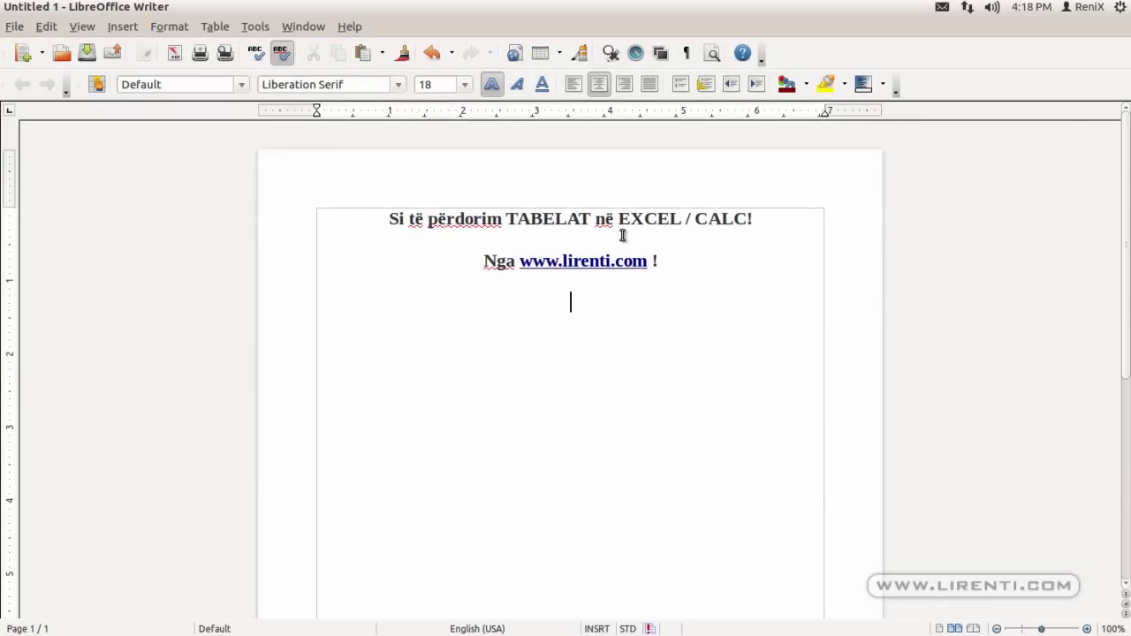
key(Return)
key(ctrl+l)
text(Kollona Lart jane VITET!)
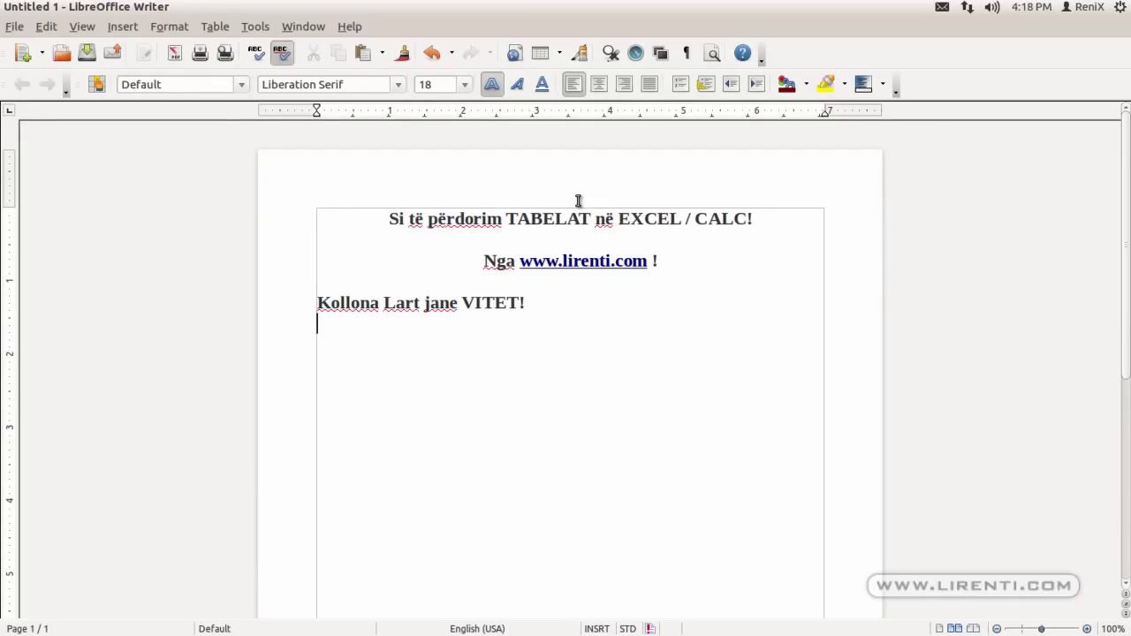
double_click(362, 303)
text(Rrjeshti)
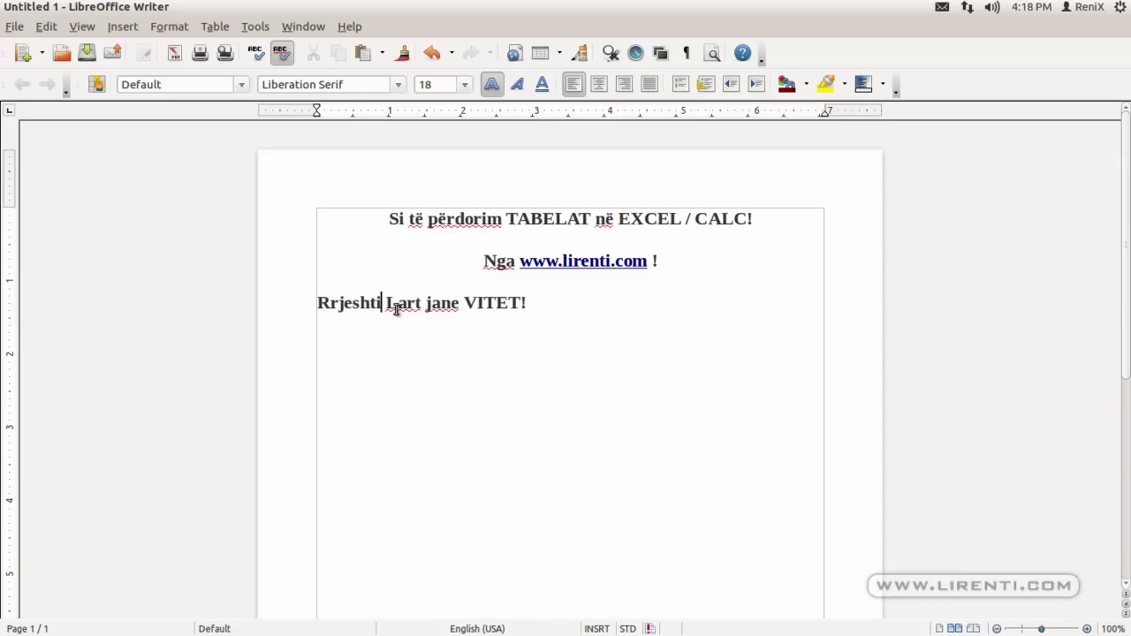
Add the line 'Kollona jane Muajt!' beneath it and return to Calc.
click(460, 305)
click(542, 302)
text(Kollona jane Muajt!)
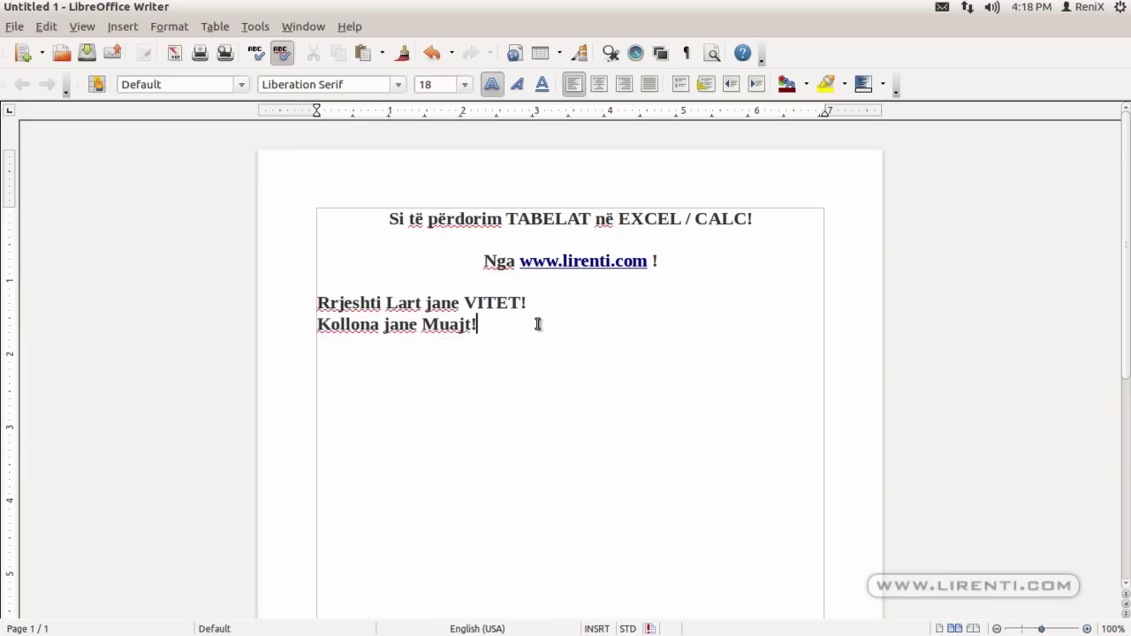
key(alt+Tab)
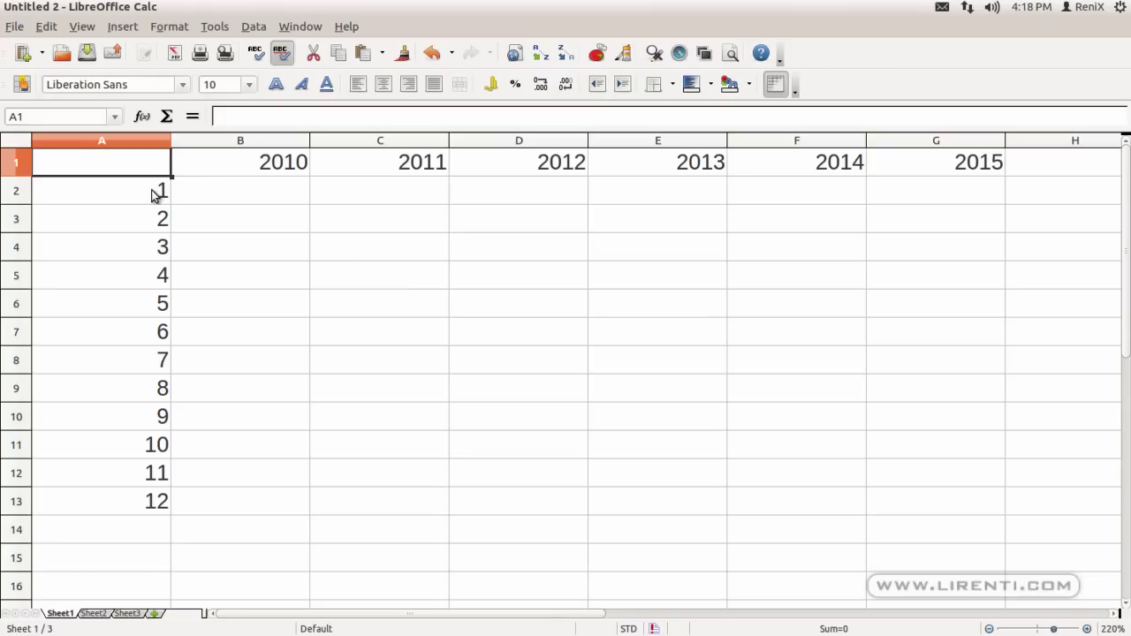
Select B2:G13 and choose the Currency category in Format Cells.
click(272, 197)
drag(230, 190, 899, 510)
right_click(296, 198)
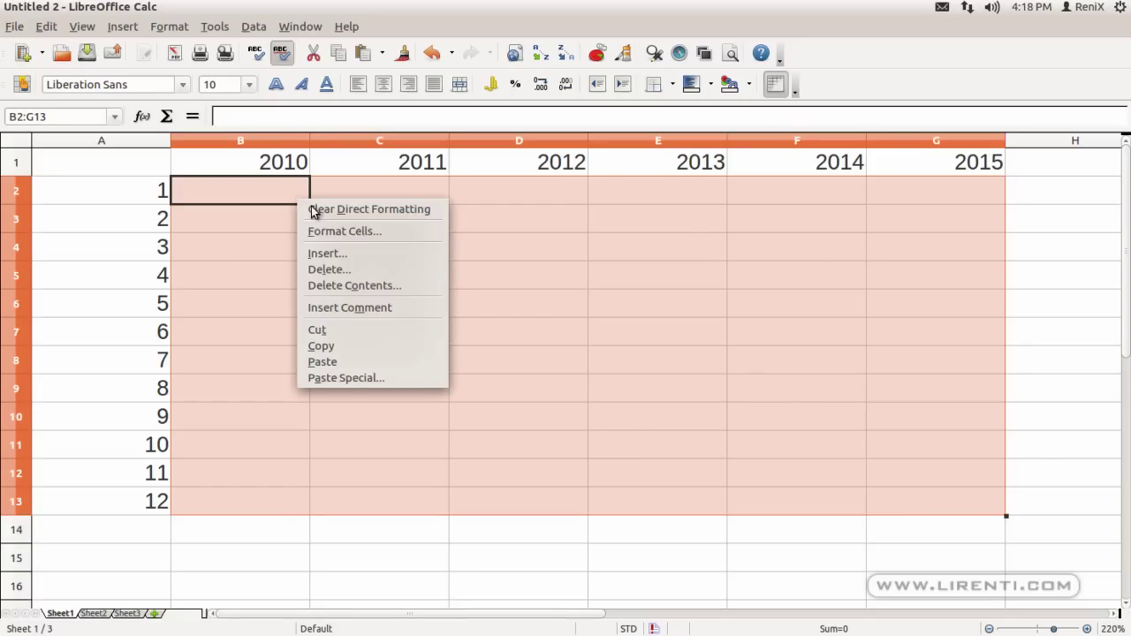
click(356, 235)
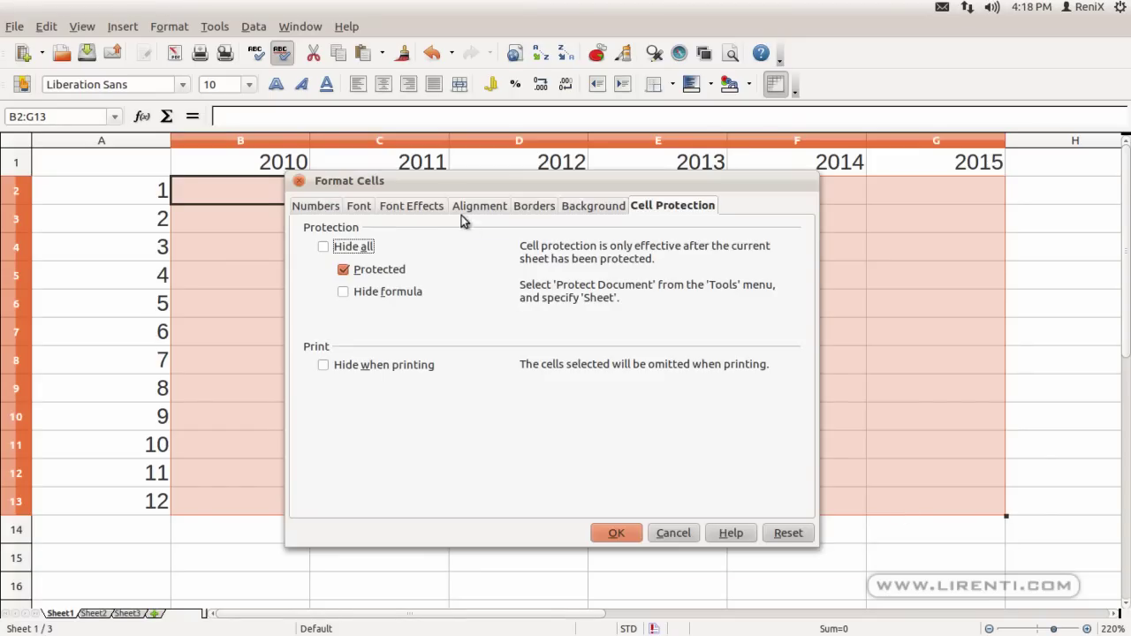
click(325, 206)
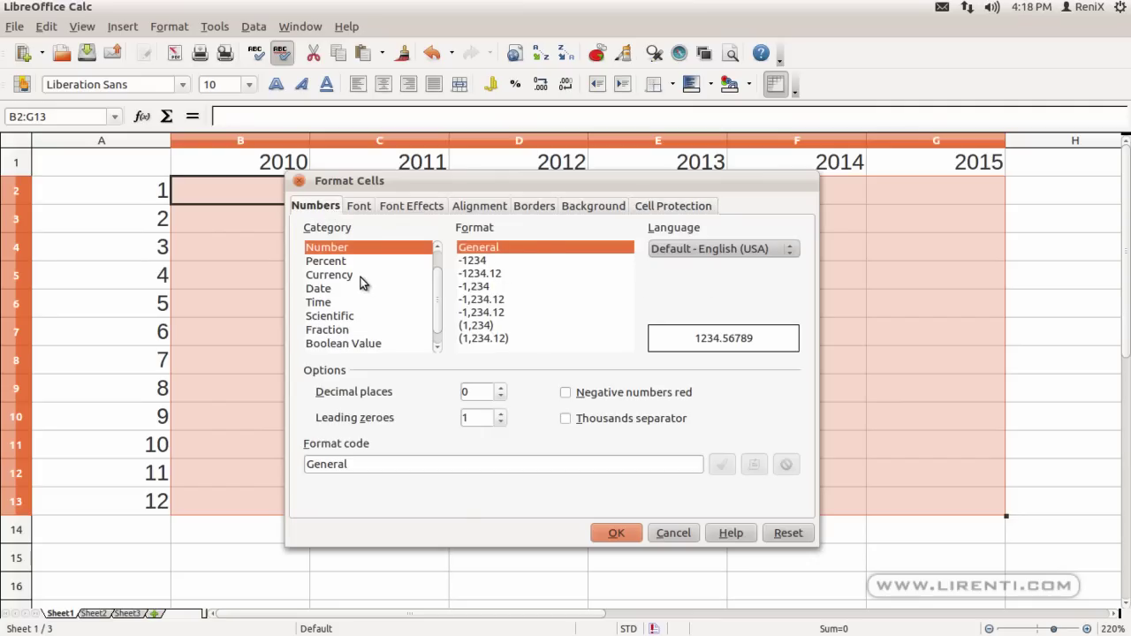
click(361, 276)
Apply the EUR € French (France) currency format with 2 decimals.
click(627, 251)
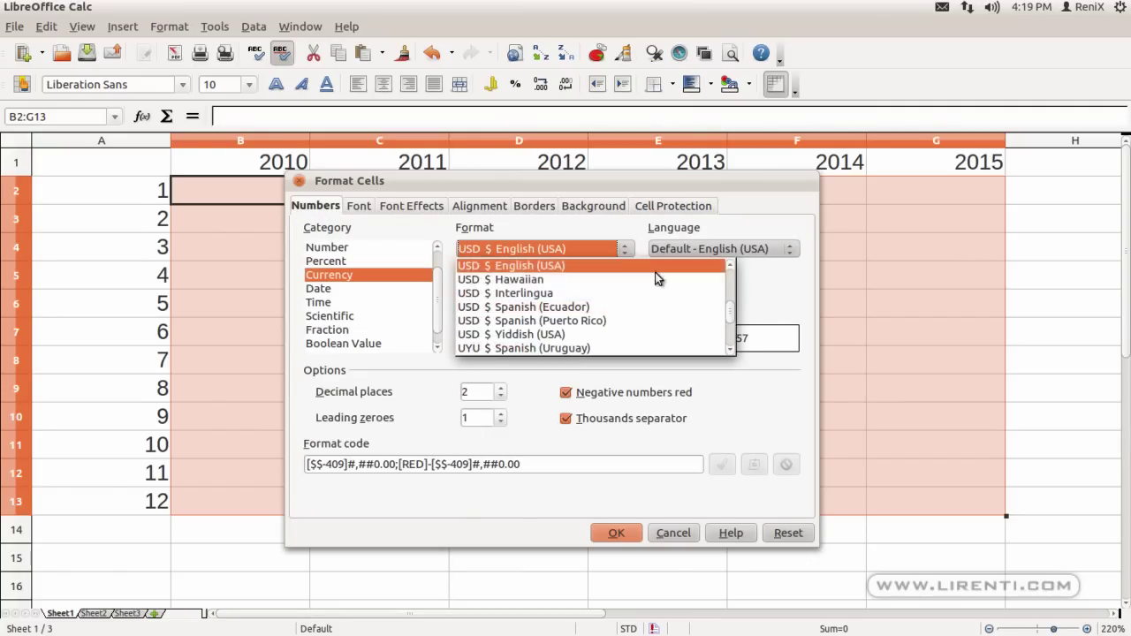
drag(732, 316, 728, 294)
scroll(719, 292, down, 2)
scroll(757, 295, down, 1)
scroll(689, 297, down, 2)
scroll(687, 298, up, 5)
scroll(688, 299, up, 5)
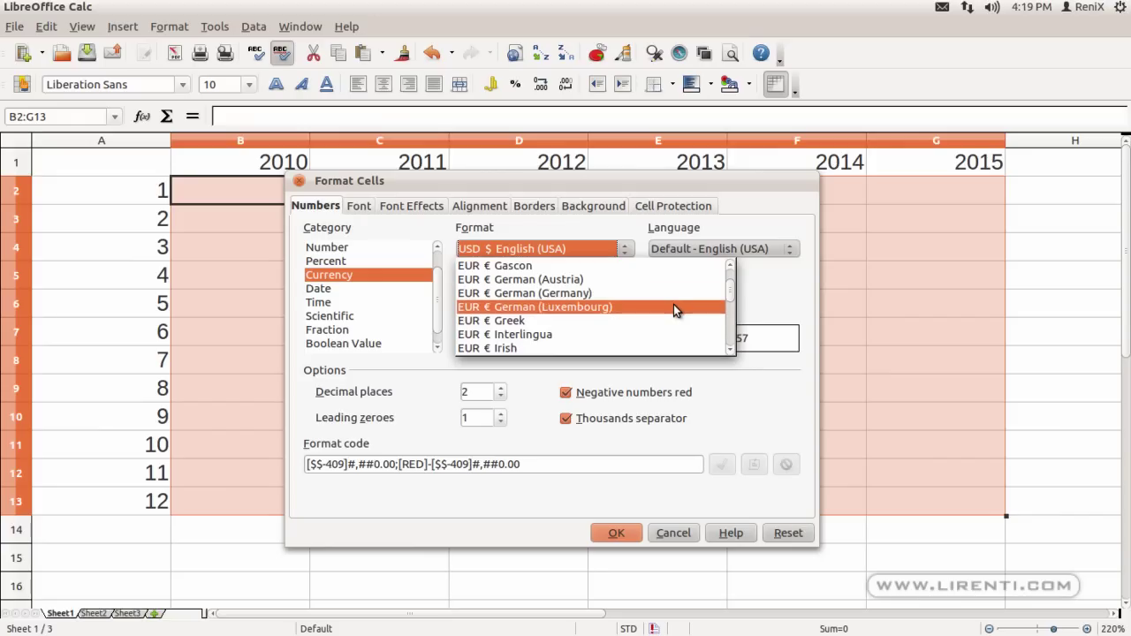
scroll(673, 303, up, 3)
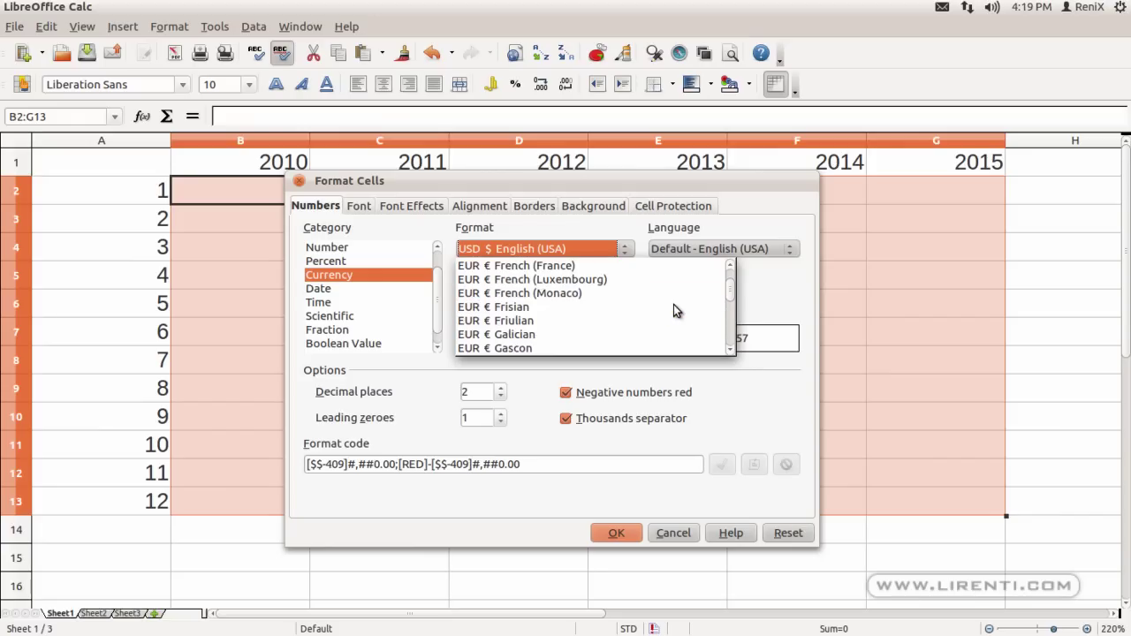
click(630, 268)
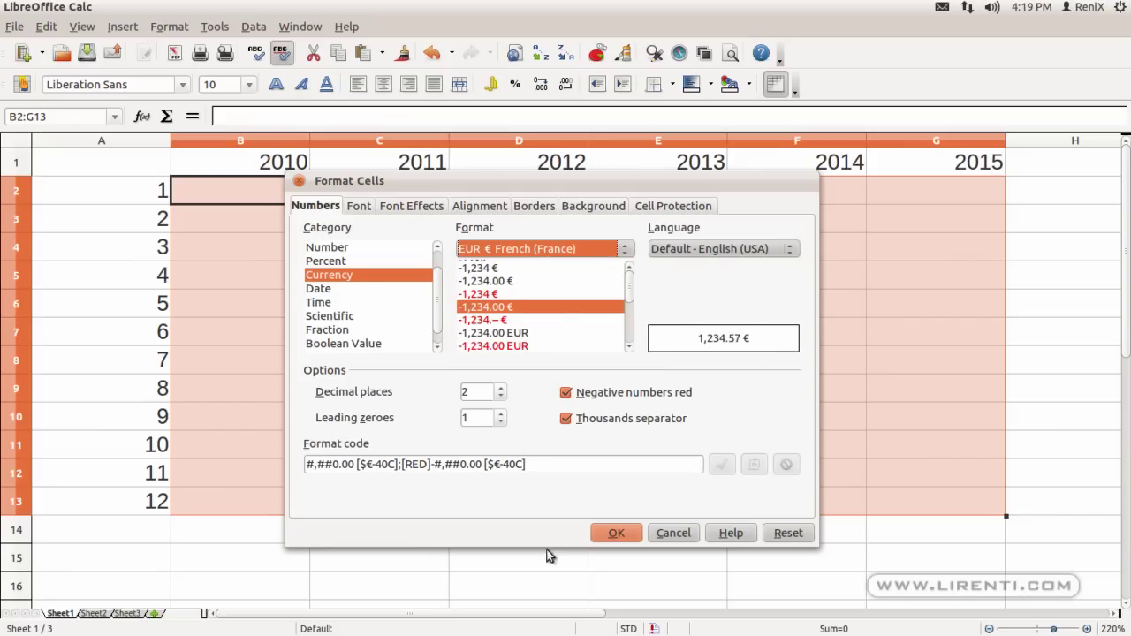
click(612, 533)
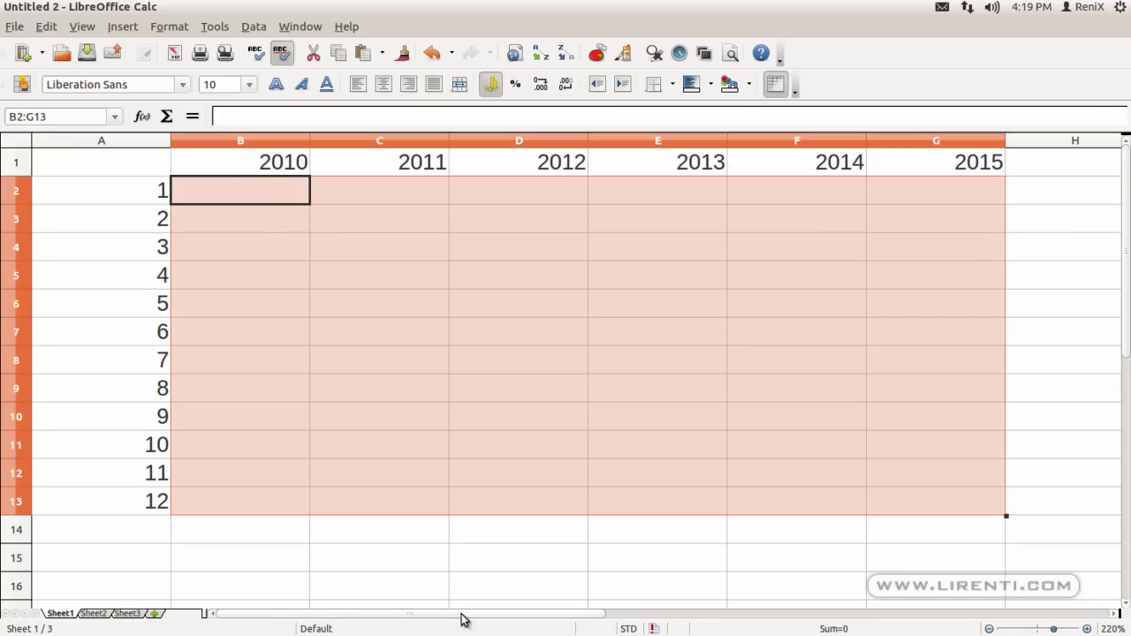
In Writer, add the left-aligned line 'Formatojm qelizat si'.
key(alt+Tab)
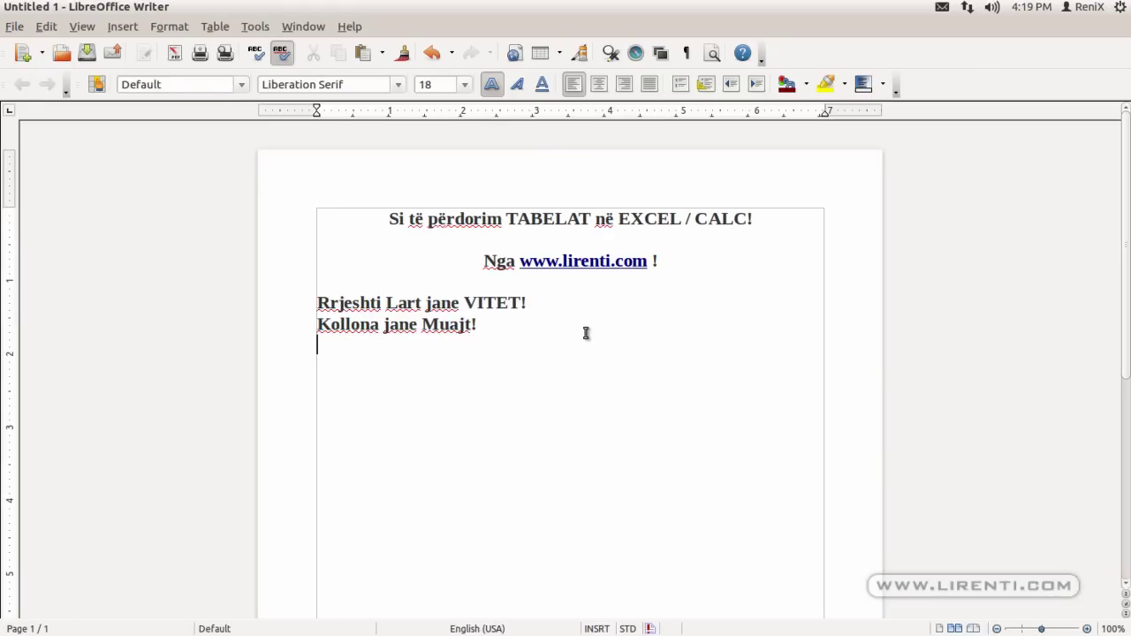
text(Fo)
text(rmato)
text(jm)
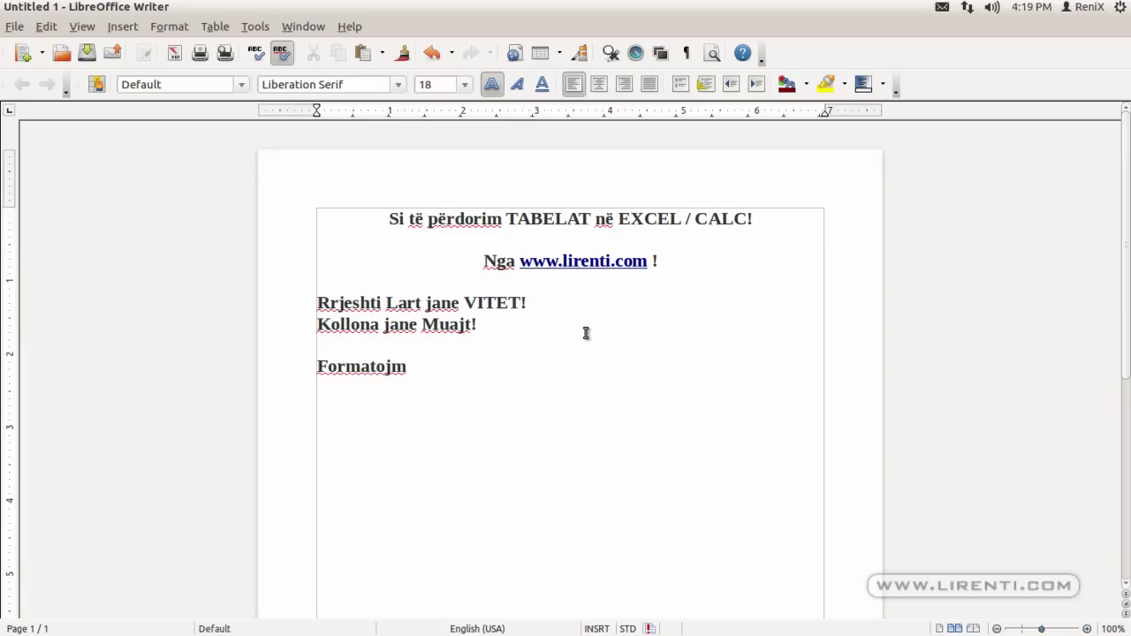
text( hap)
key(BackSpace)
key(BackSpace)
key(BackSpace)
text(qelizat si)
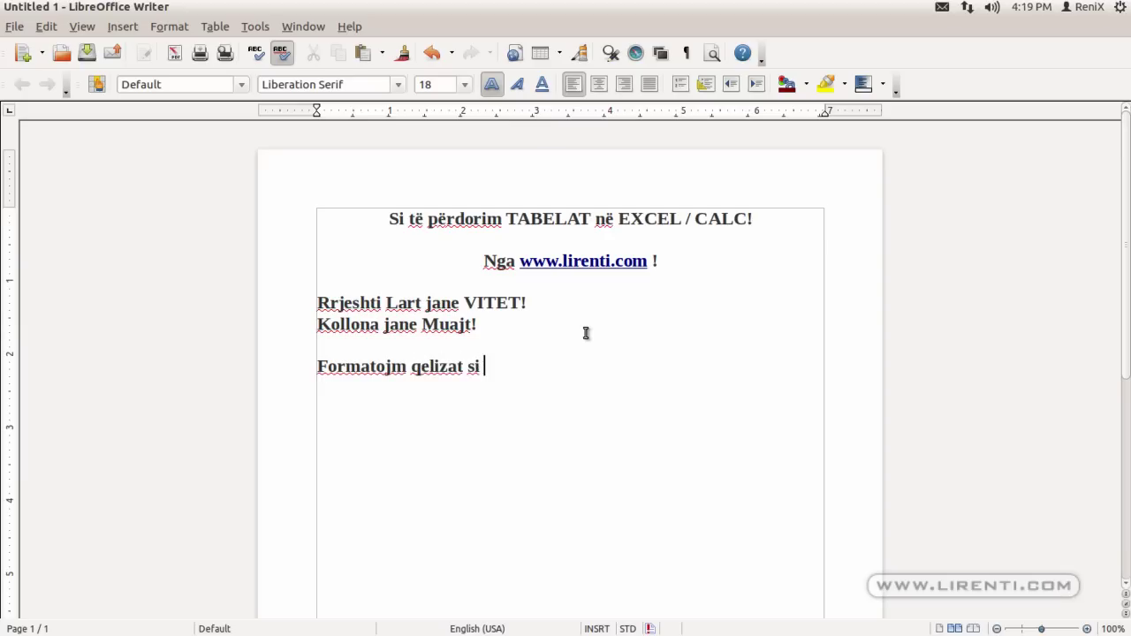
key(alt+e)
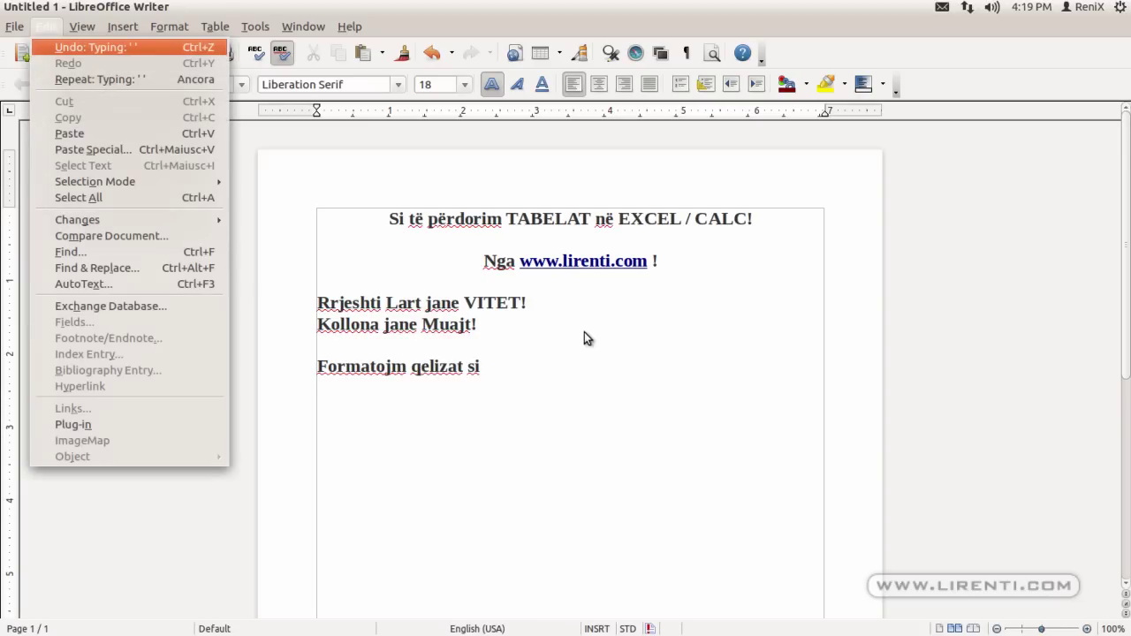
click(544, 371)
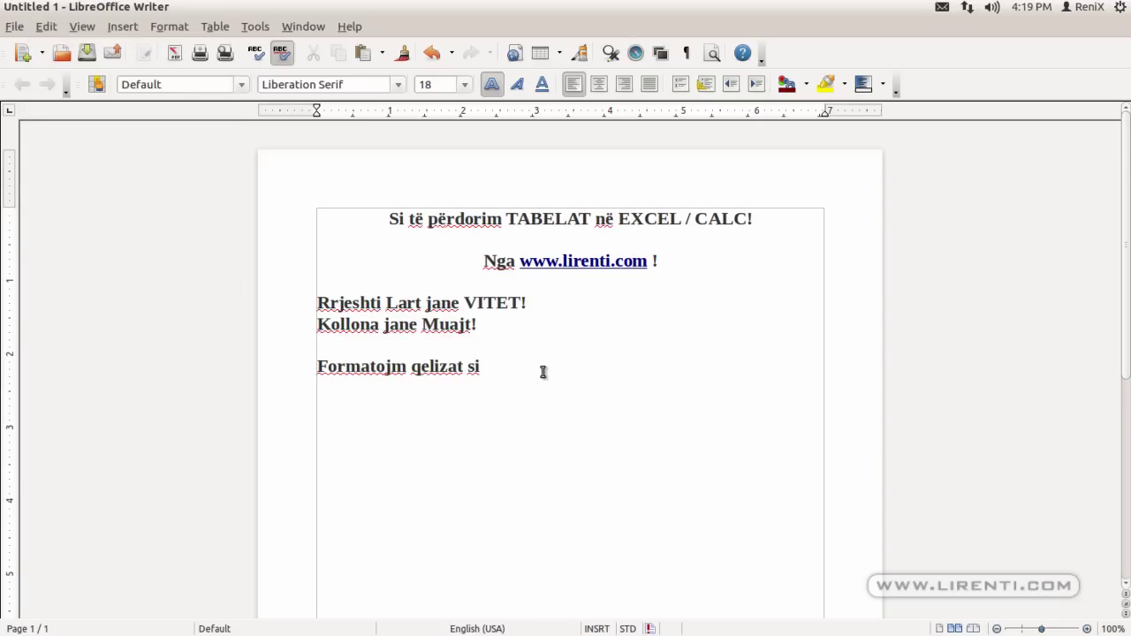
key(ctrl+e)
click(571, 86)
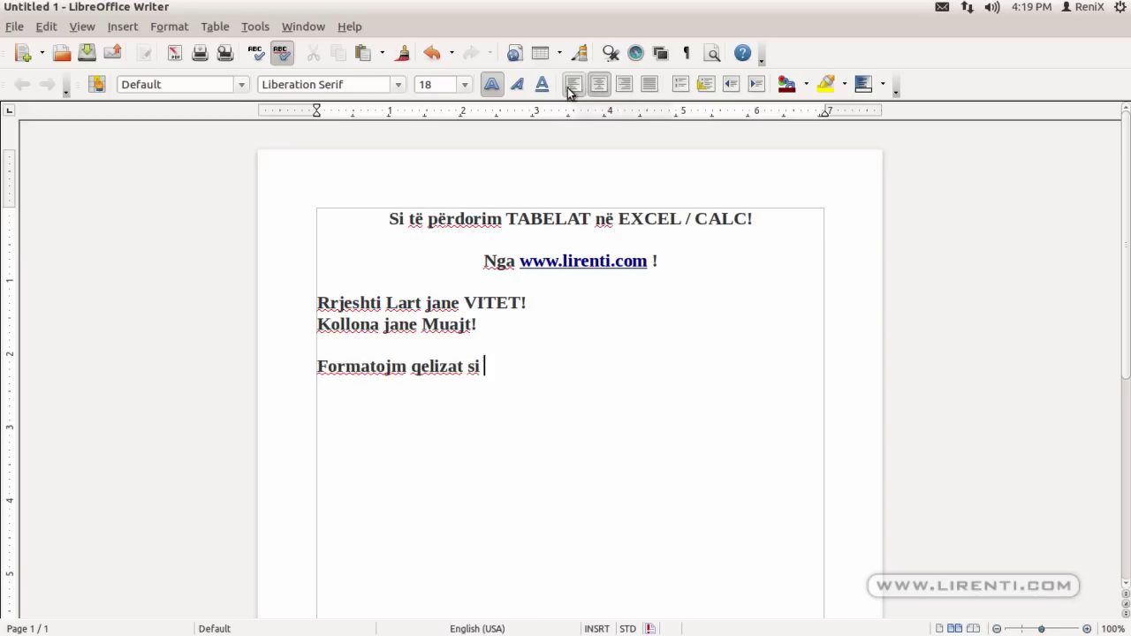
Choose the € sign in the Special Characters dialog to follow 'si'.
click(122, 27)
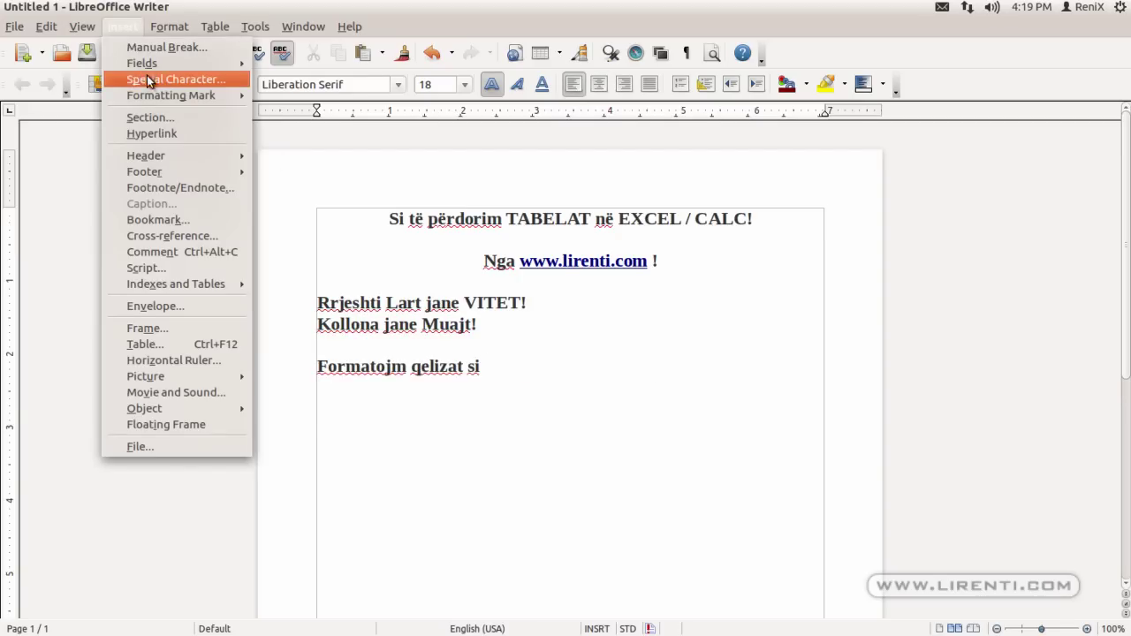
click(146, 75)
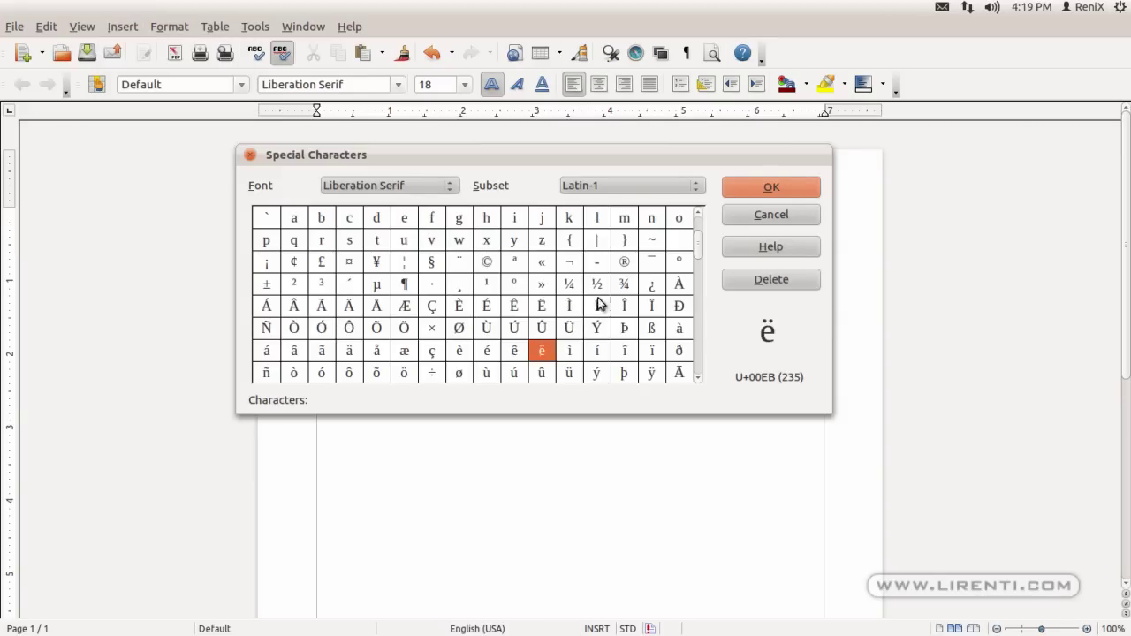
scroll(642, 271, down, 4)
scroll(642, 272, down, 13)
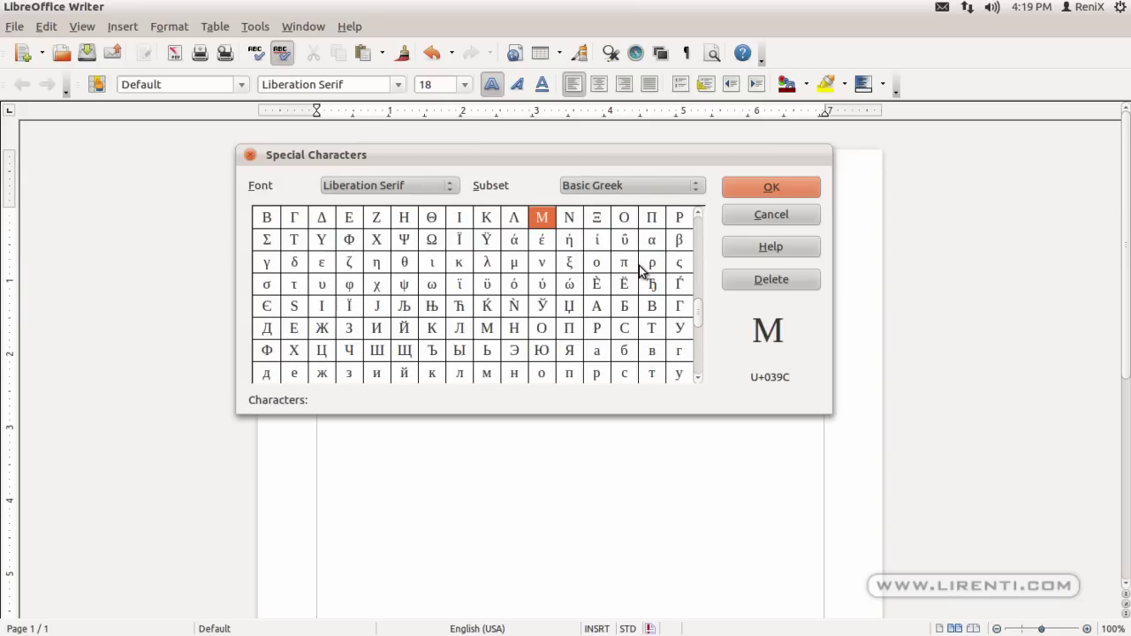
scroll(642, 271, up, 17)
scroll(642, 272, up, 1)
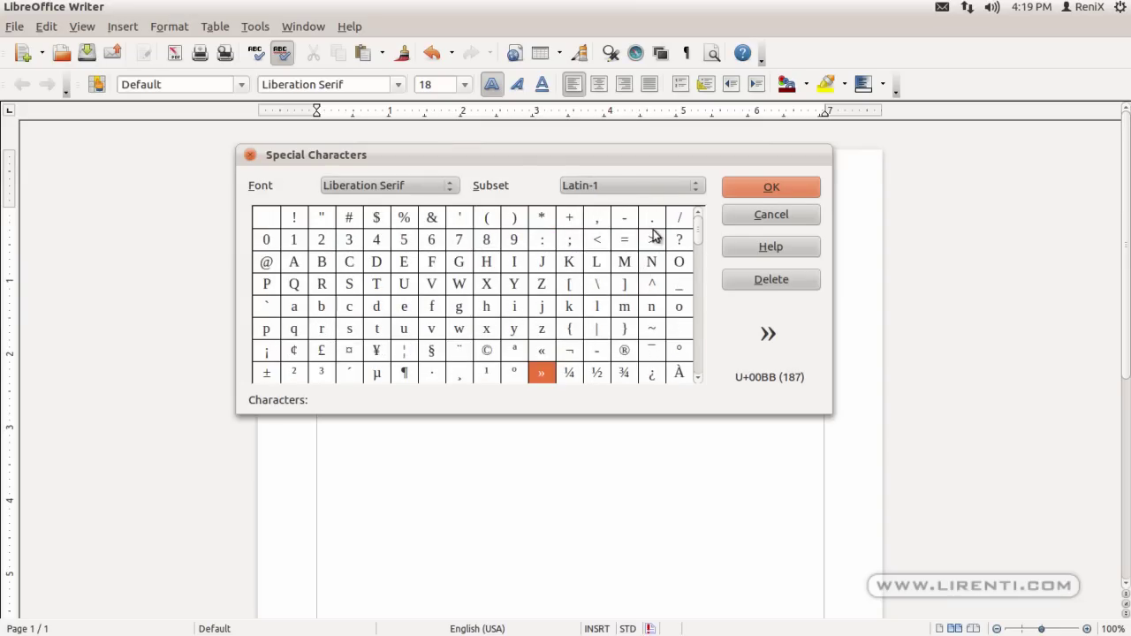
click(617, 186)
click(616, 185)
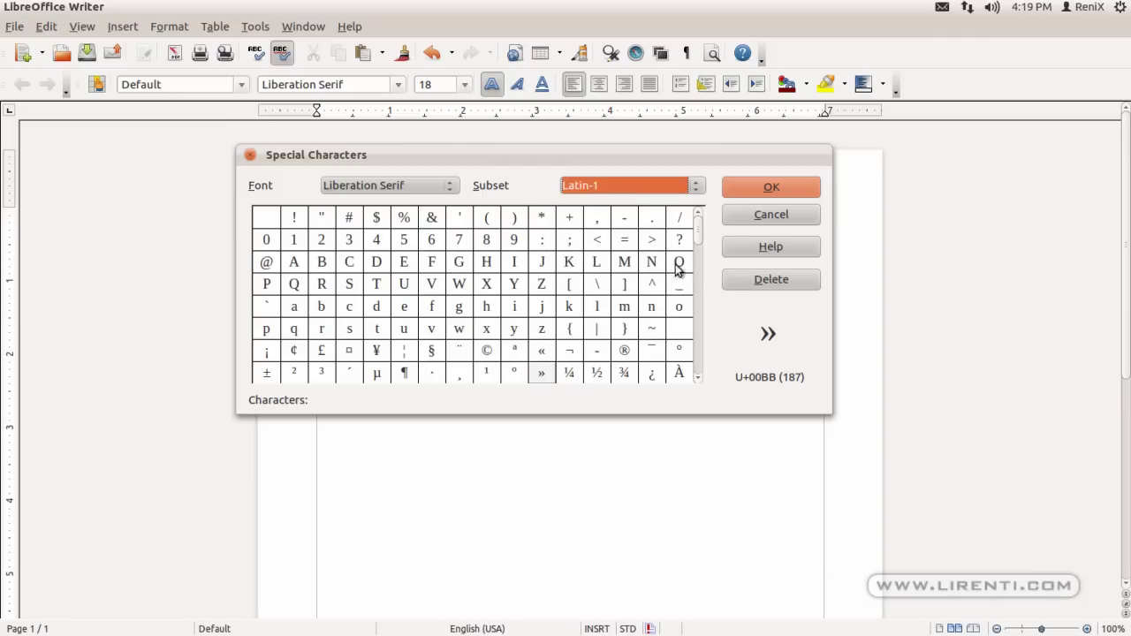
scroll(696, 242, down, 1)
scroll(694, 249, down, 2)
scroll(694, 255, down, 1)
scroll(693, 257, down, 1)
drag(693, 259, 687, 371)
click(352, 224)
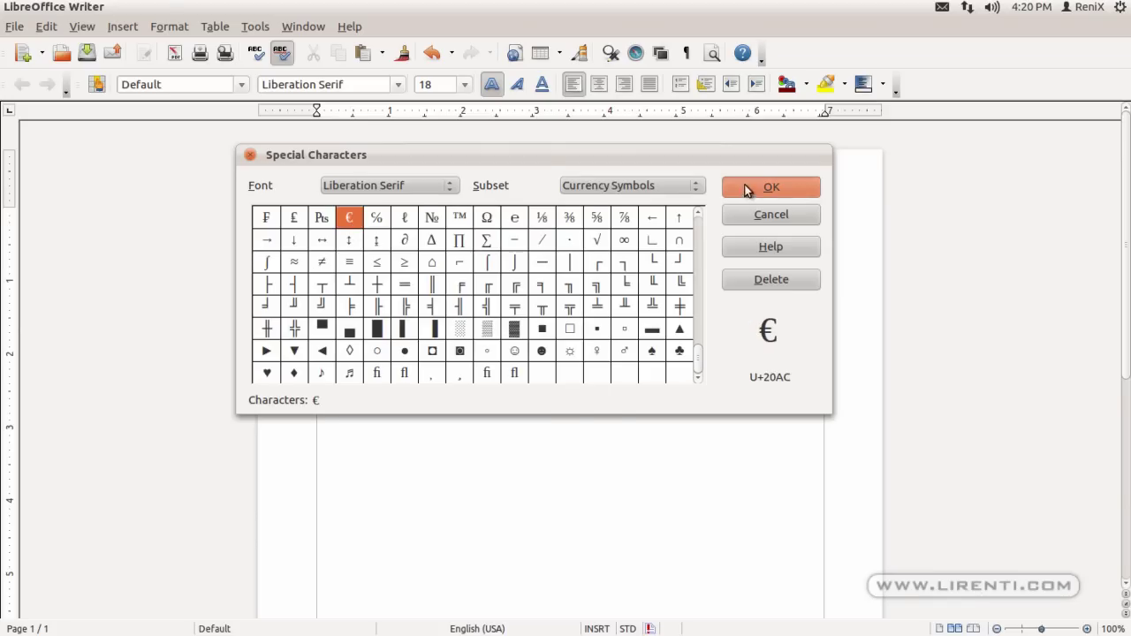
click(746, 188)
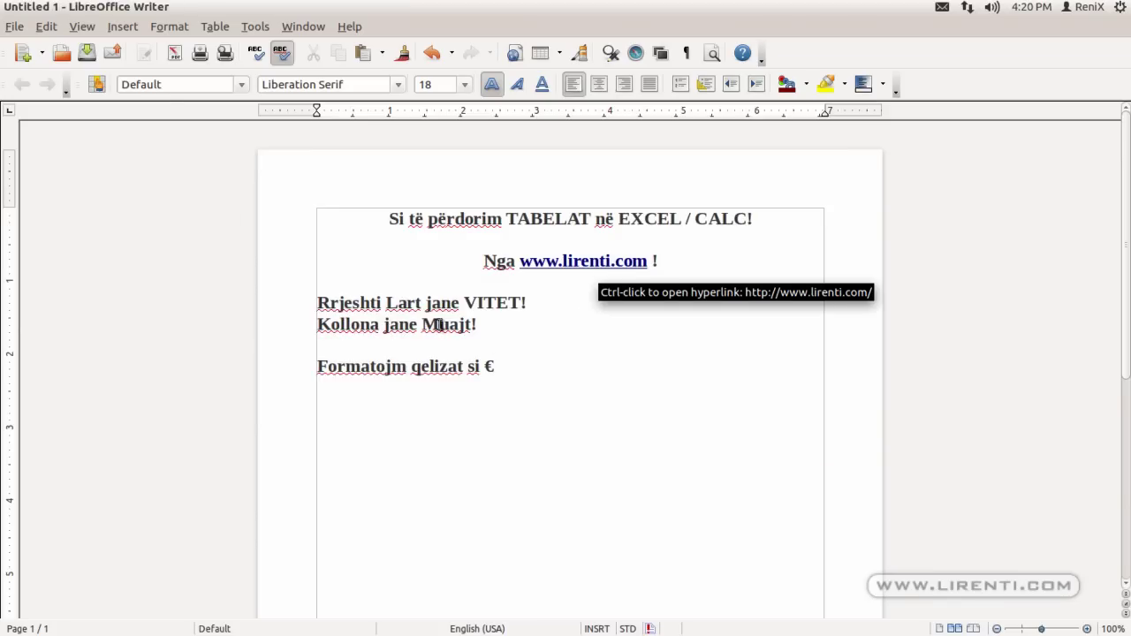
Back in Calc, enter the label 'Totali' in A14.
key(alt+Tab)
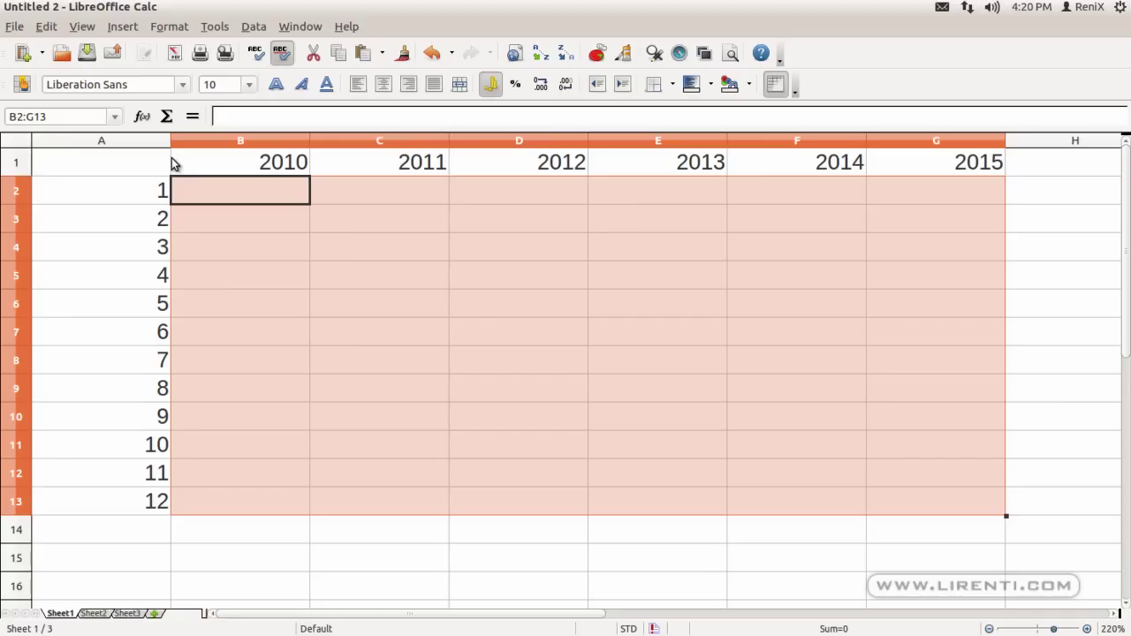
click(234, 190)
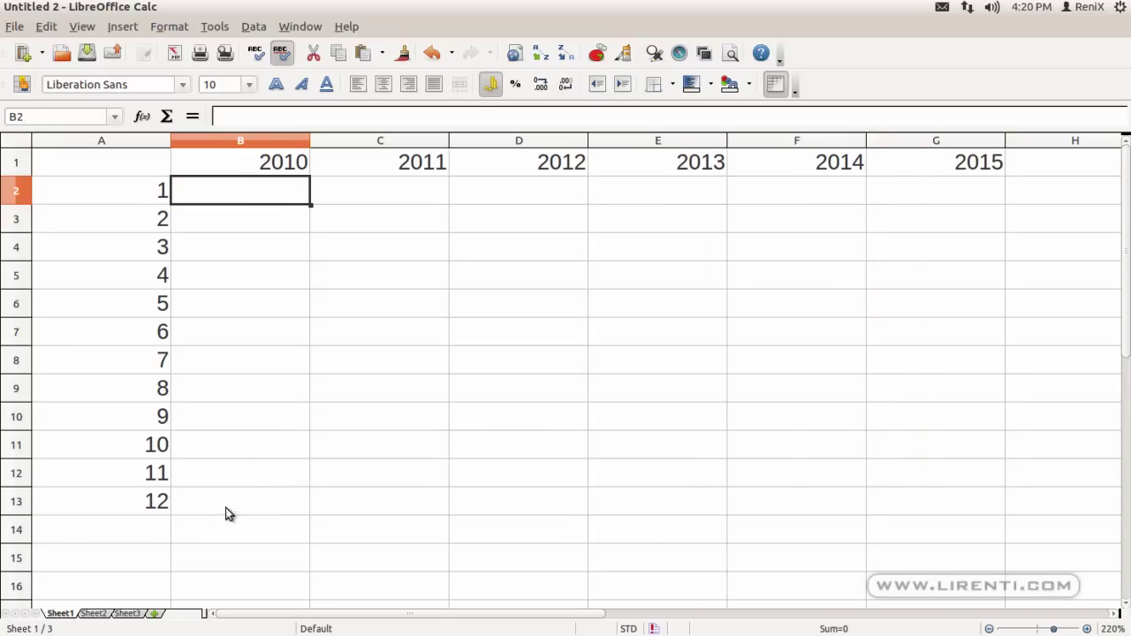
click(151, 534)
text(T)
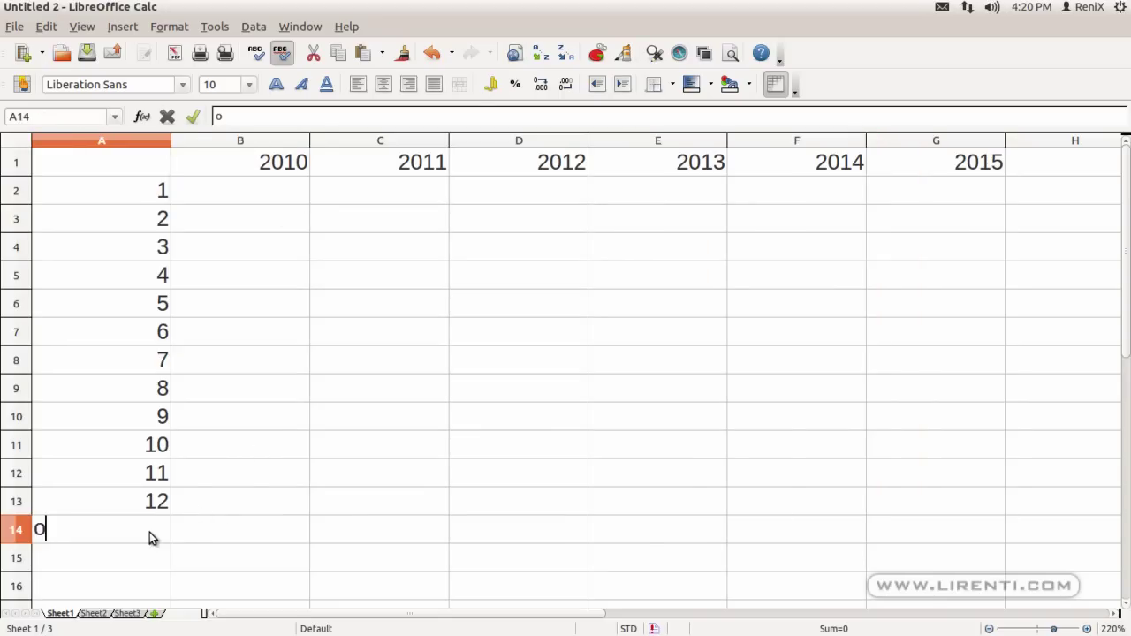
text(otali)
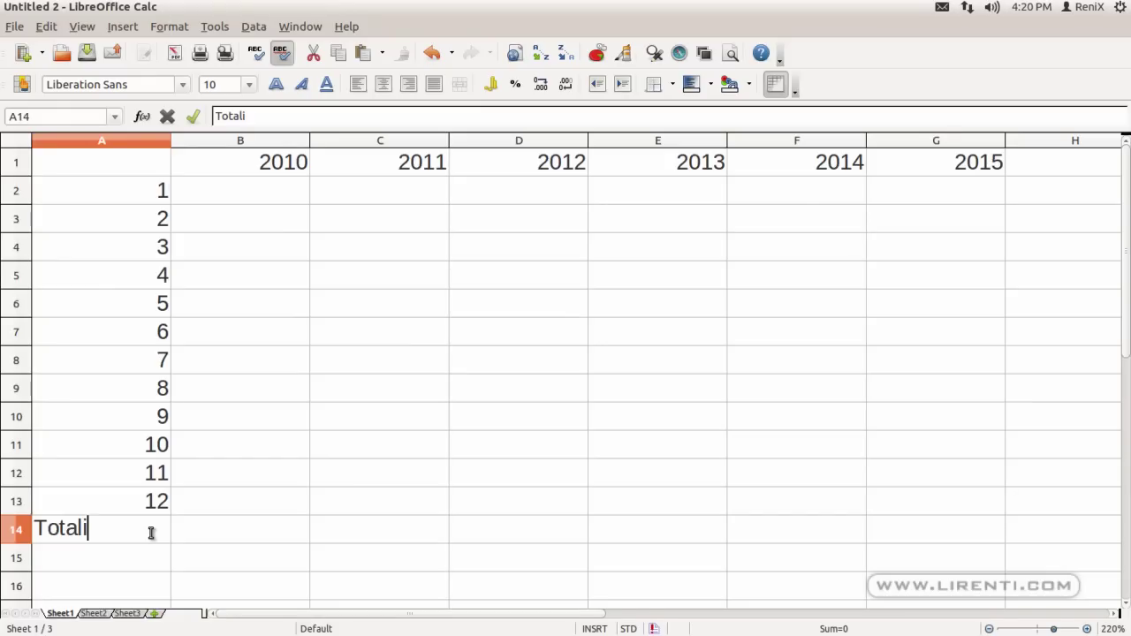
key(Return)
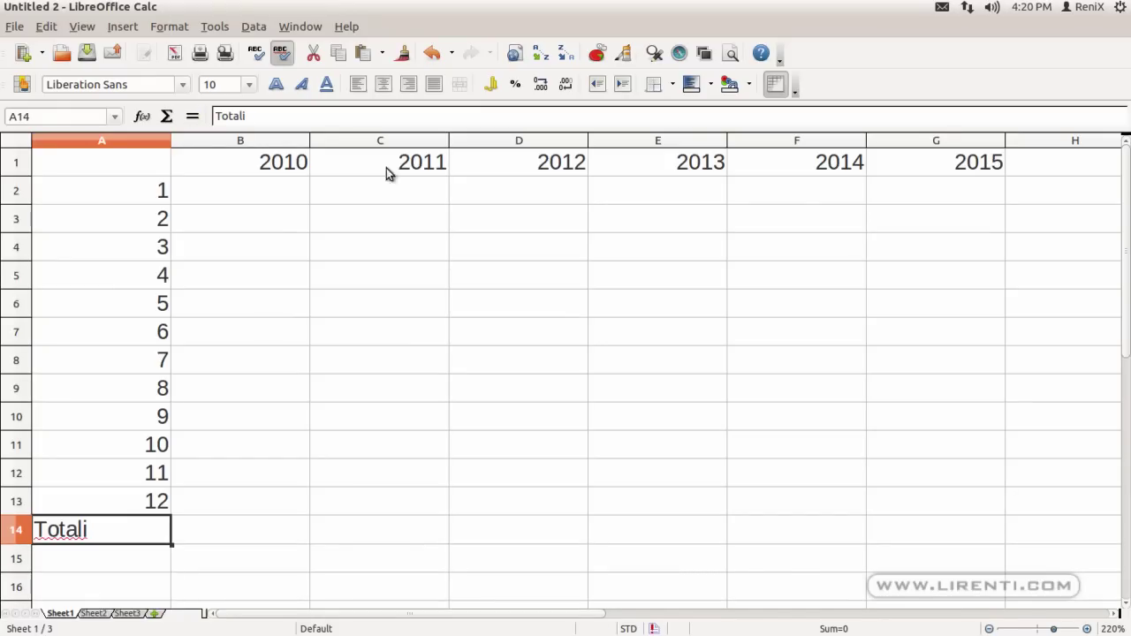
Make 'Totali' bold and red on a gray background.
click(275, 86)
click(249, 84)
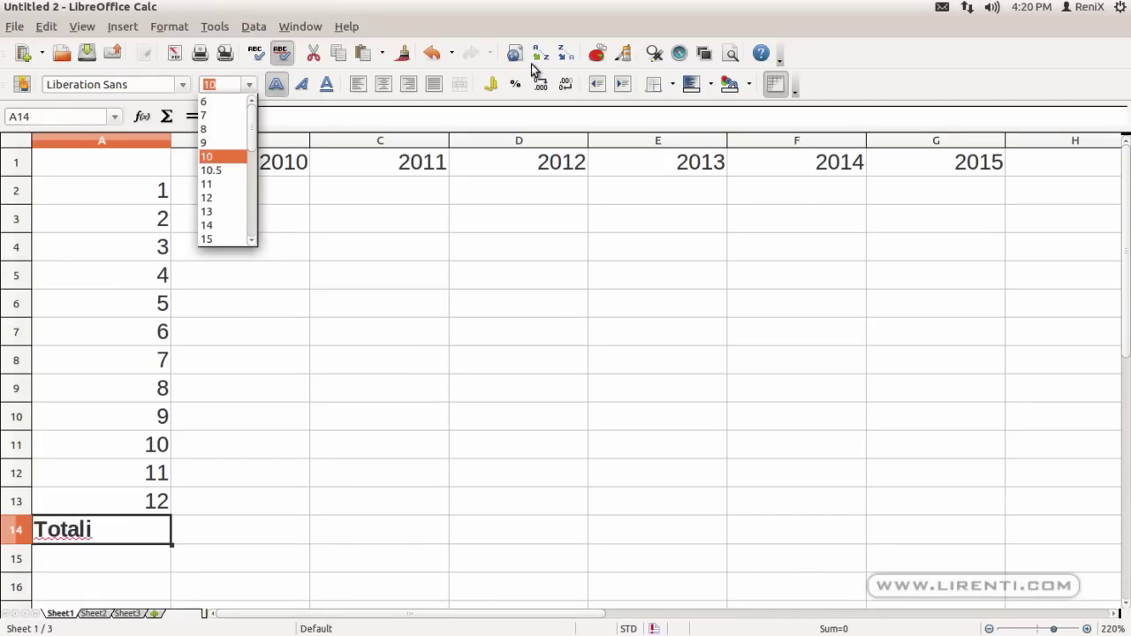
click(745, 93)
click(747, 88)
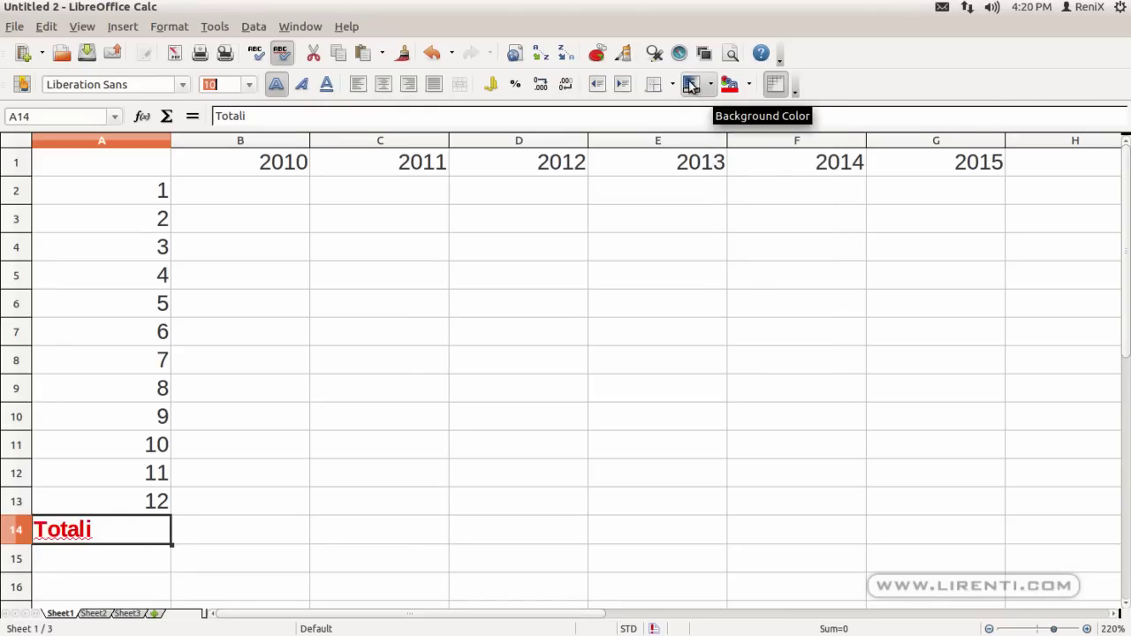
click(710, 85)
click(742, 164)
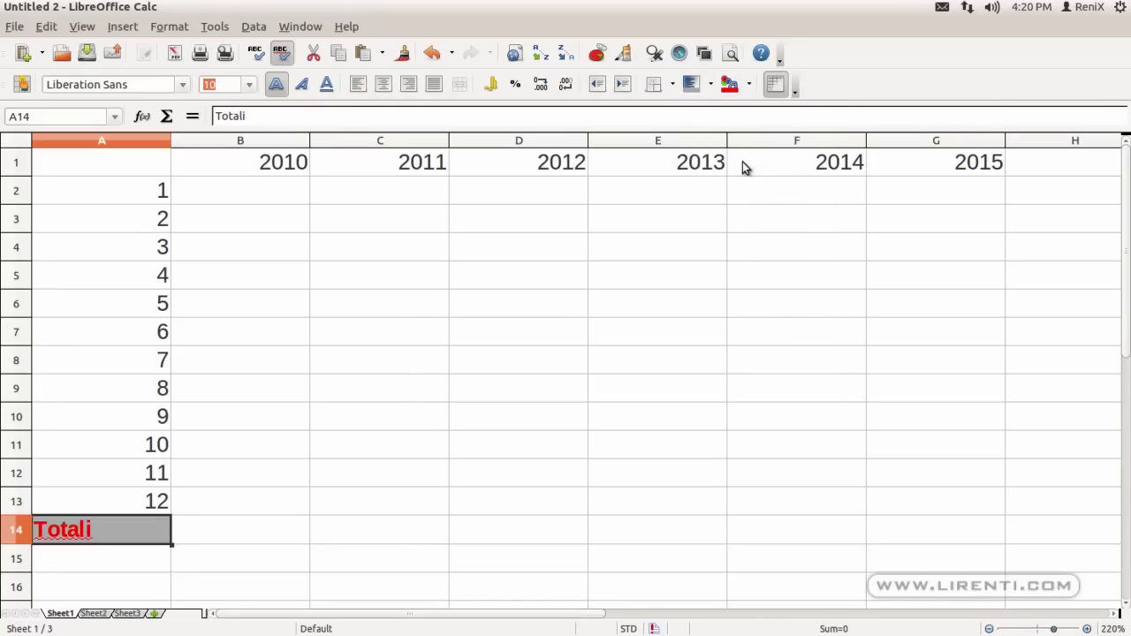
Fill B14:E14 with orange, then drag the block one column right.
drag(258, 547, 680, 525)
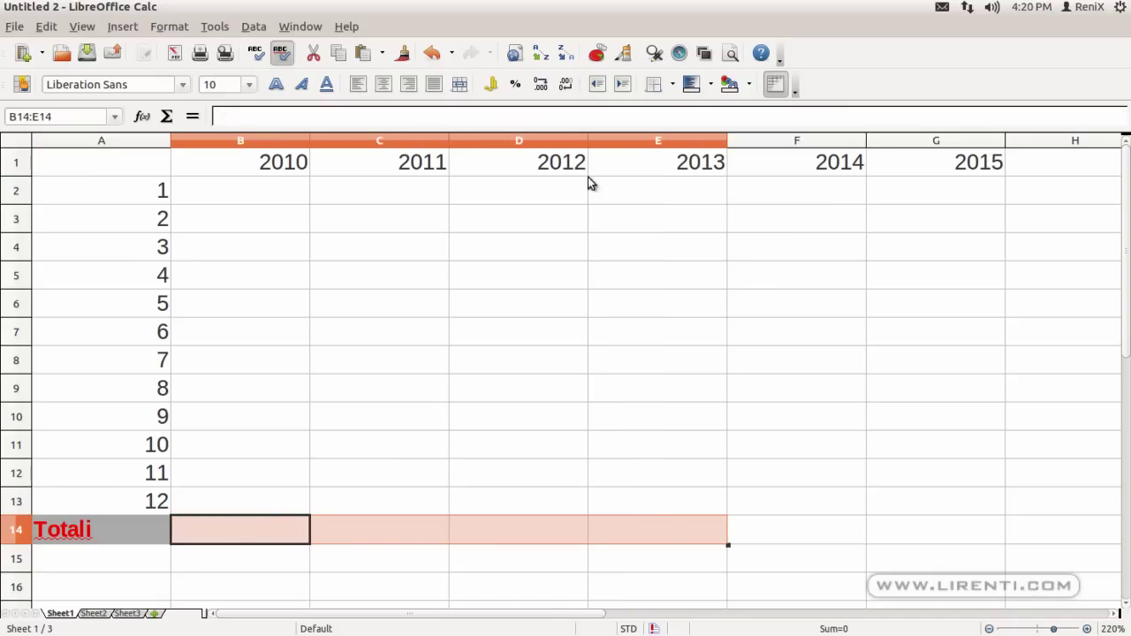
click(710, 85)
click(692, 267)
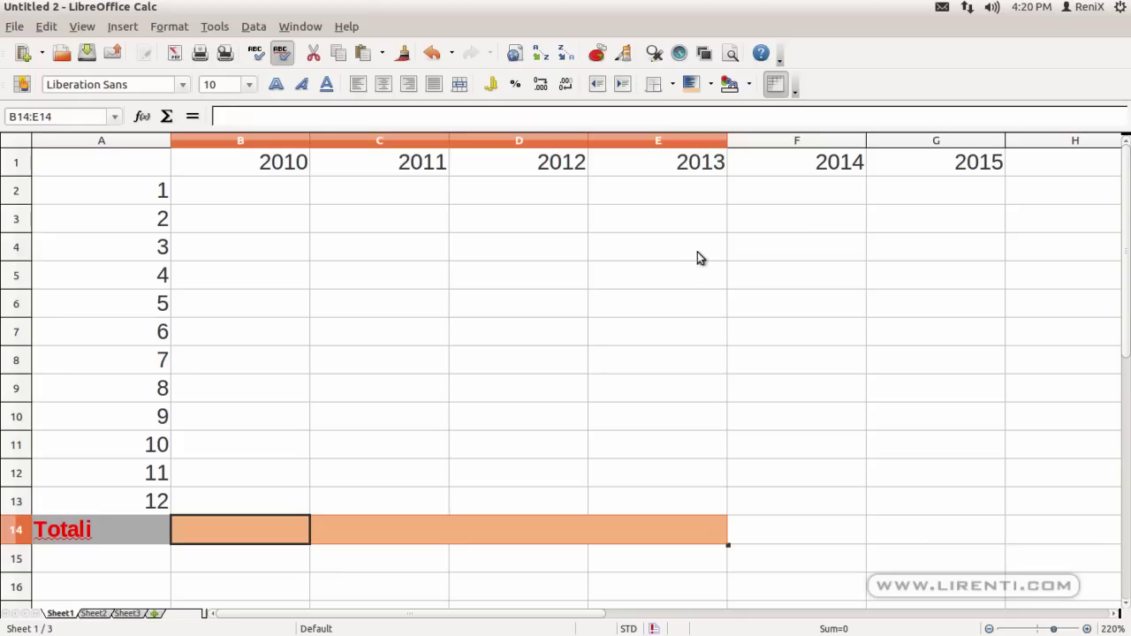
drag(291, 534, 332, 535)
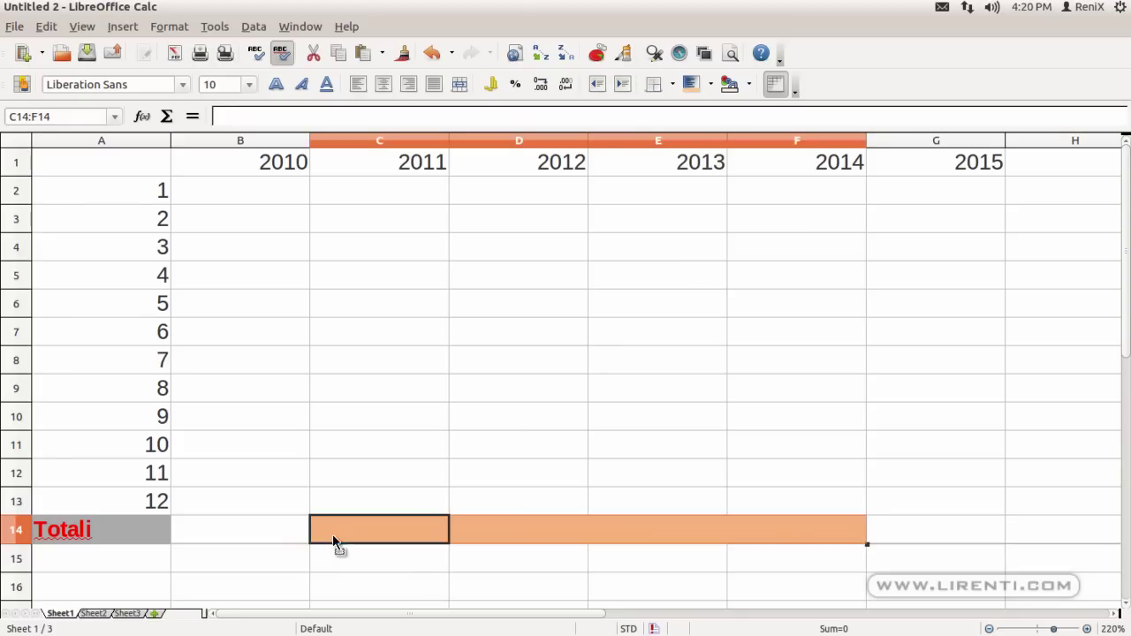
Undo the move and reselect the orange cells B14:E14.
key(ctrl+z)
right_click(263, 535)
click(234, 537)
drag(234, 537, 653, 525)
right_click(254, 528)
Give B14:E14 a red outer border only.
click(311, 374)
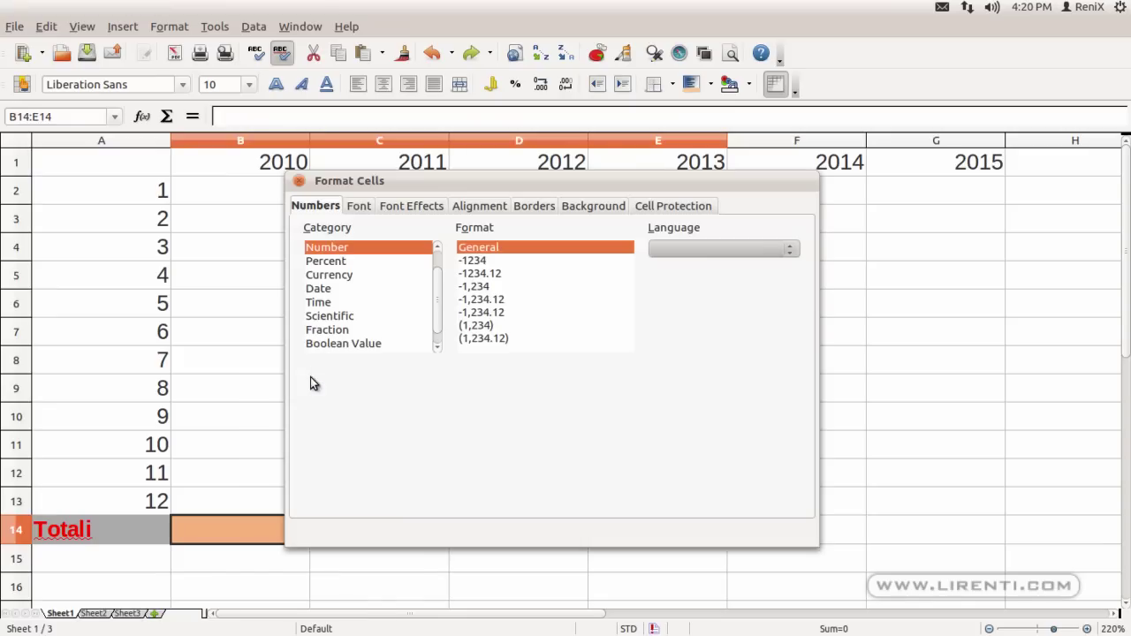
click(538, 206)
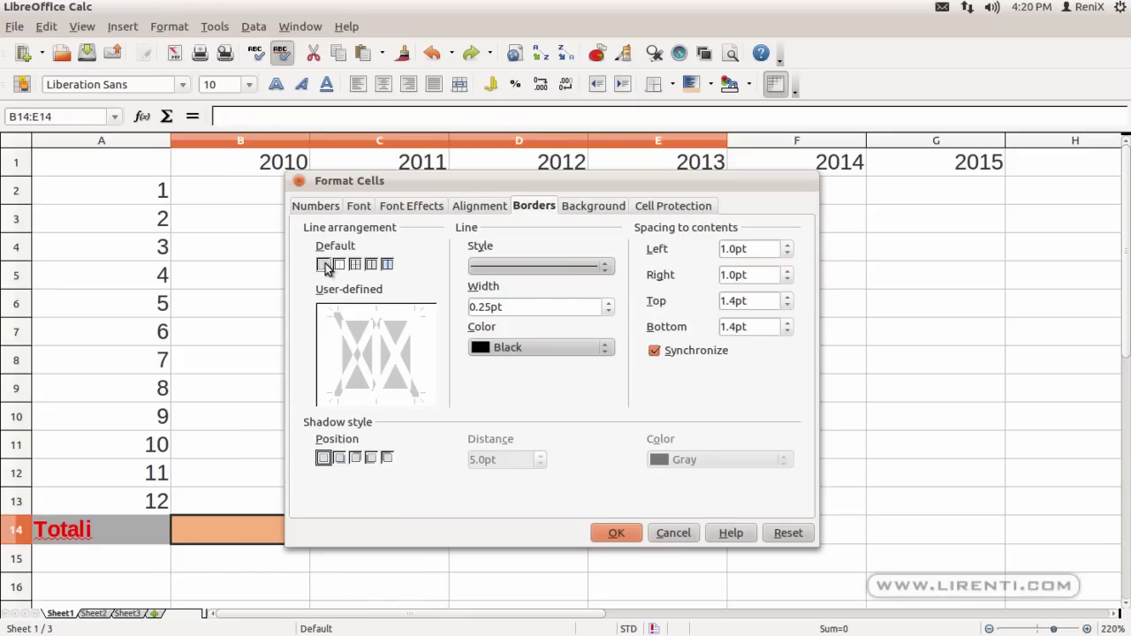
click(355, 264)
click(341, 267)
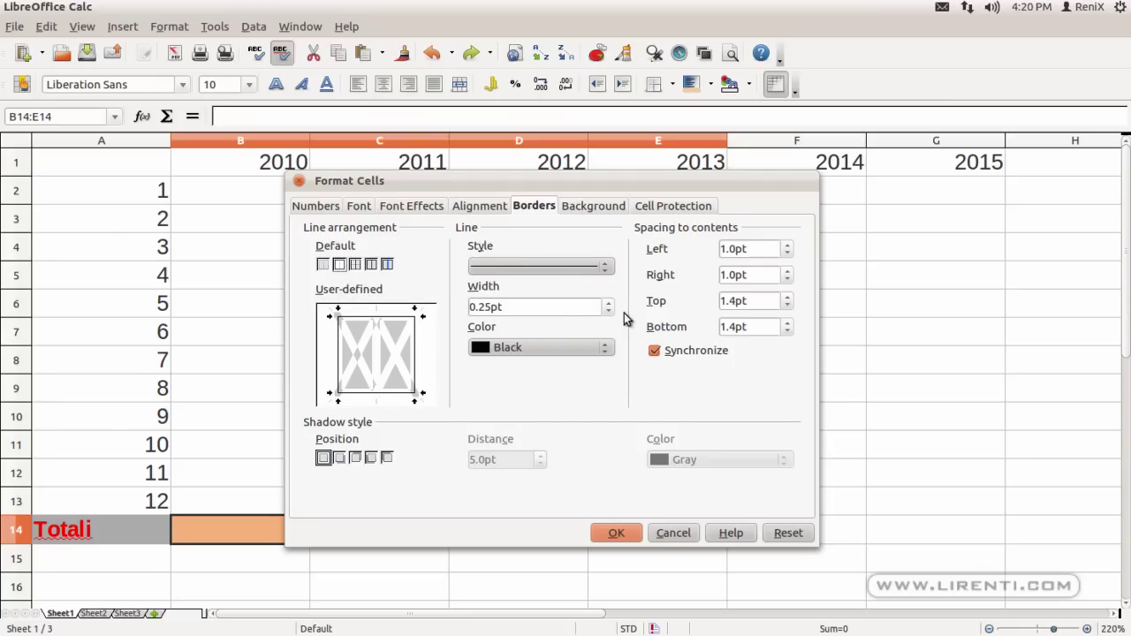
click(594, 352)
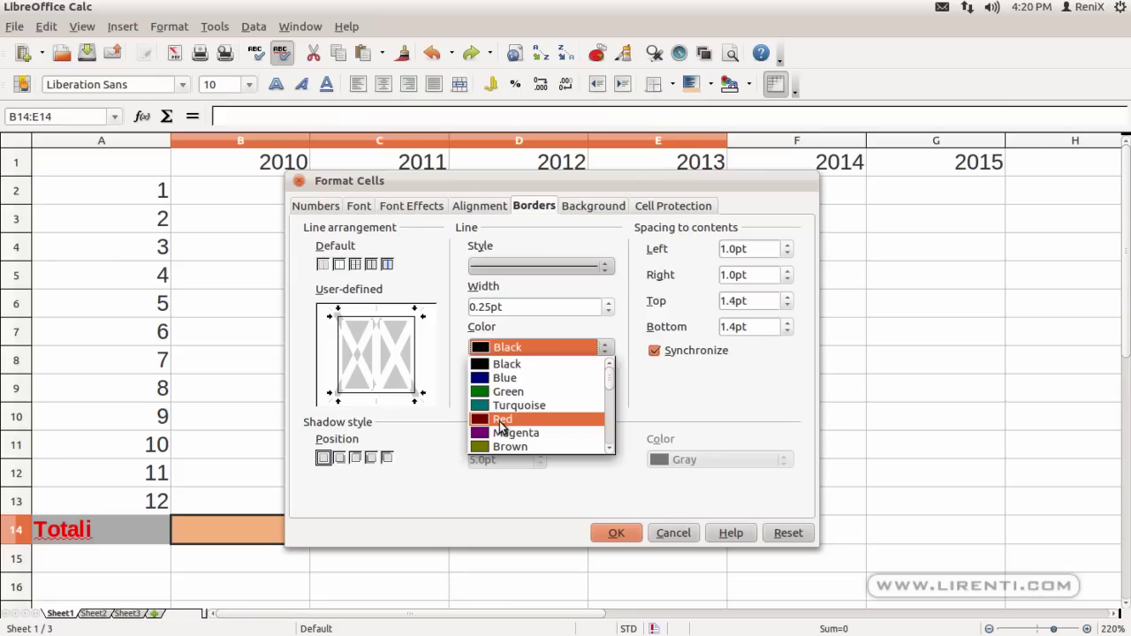
click(501, 420)
click(598, 535)
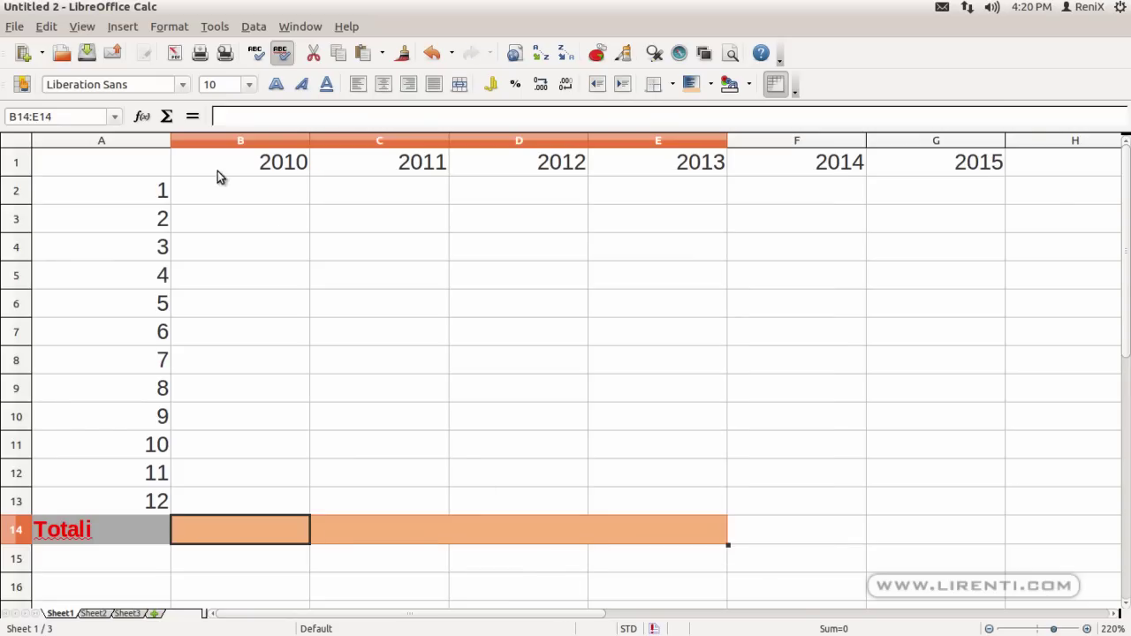
Give the month numbers a light gray fill and the year headers B1:G1 pale turquoise.
mouse_move(141, 166)
mouse_down()
mouse_move(136, 479)
mouse_move(122, 195)
mouse_up()
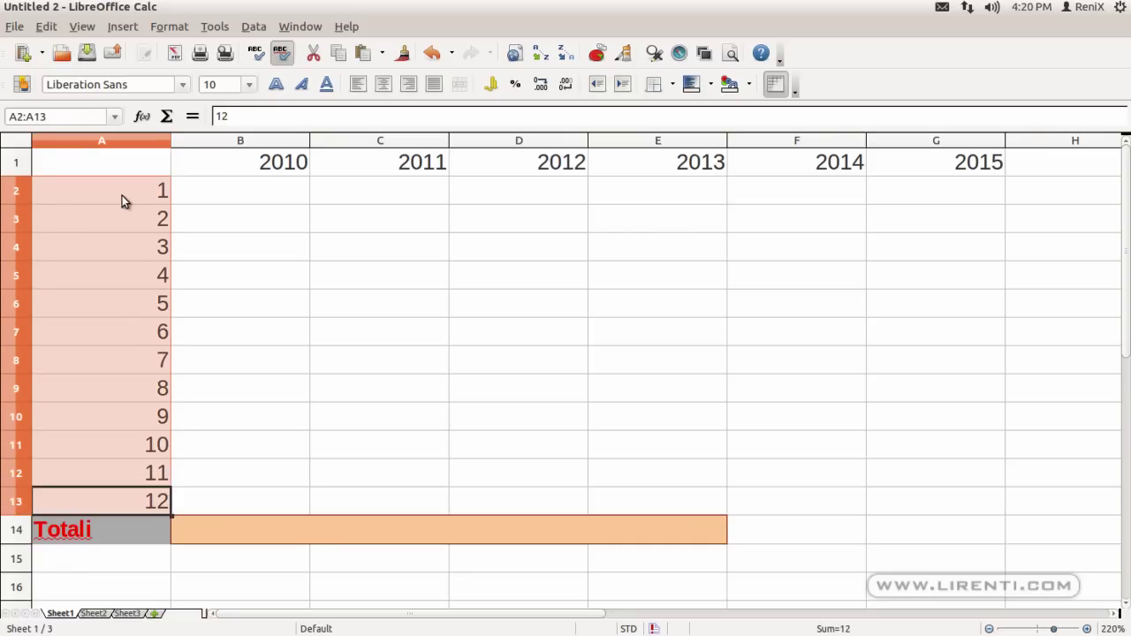
click(710, 84)
click(690, 150)
drag(228, 170, 946, 163)
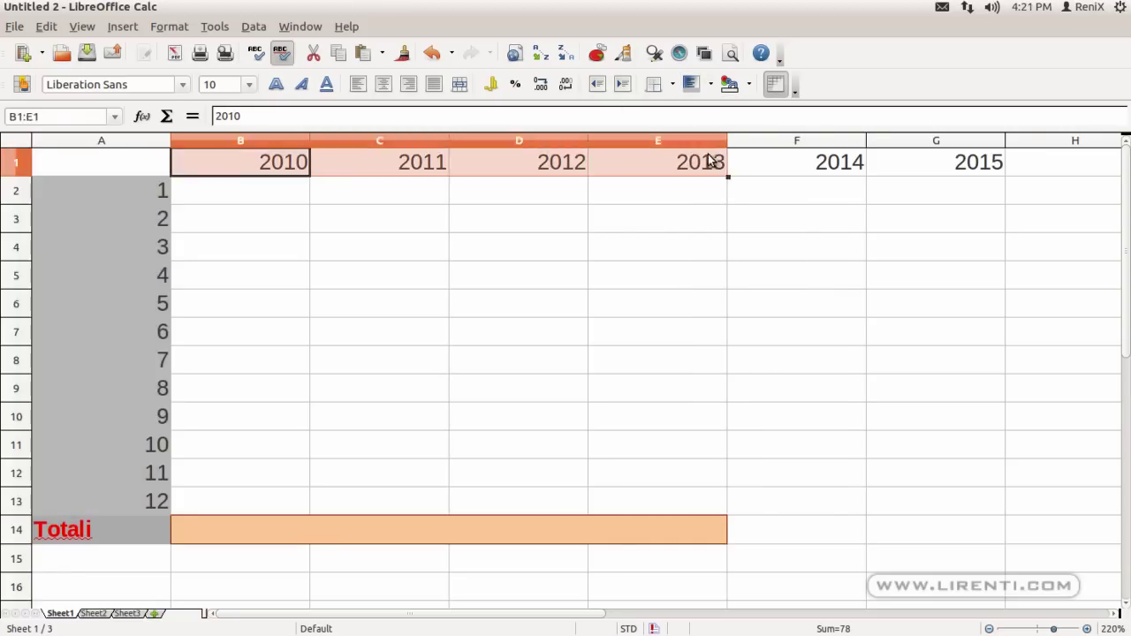
click(710, 84)
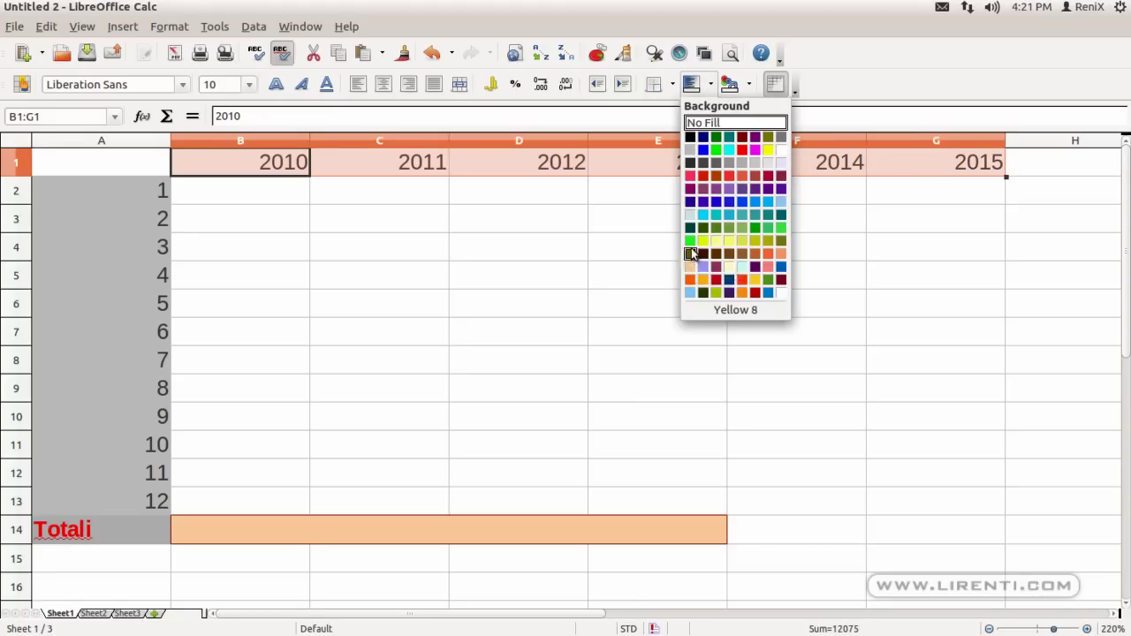
click(690, 215)
click(517, 247)
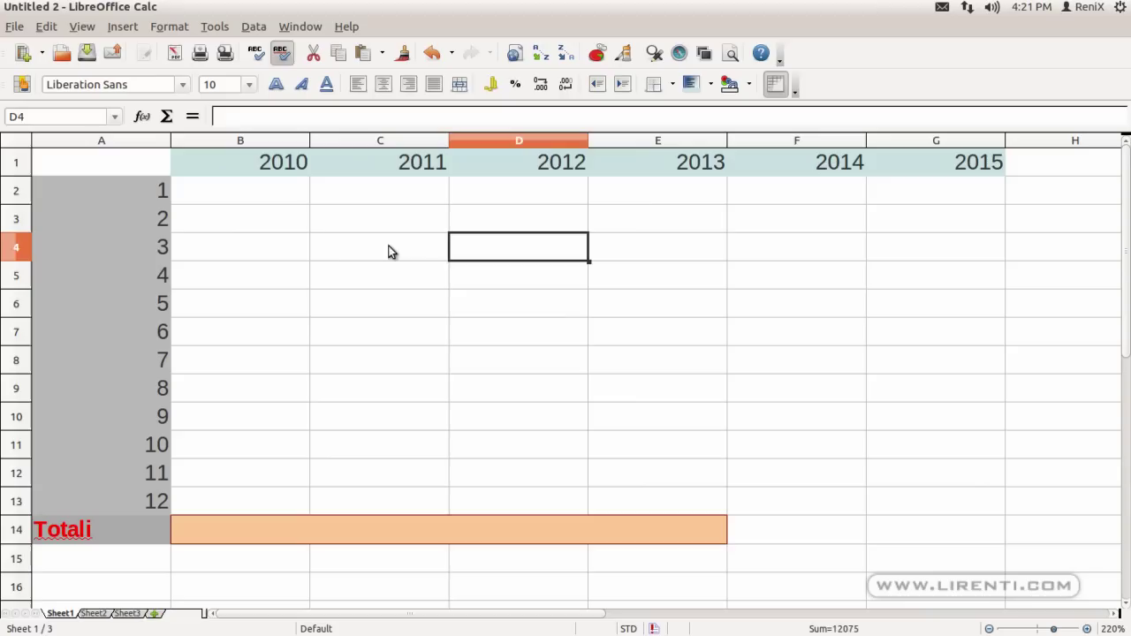
Refill the numbers 1–12 in A2:A13 with light blue.
click(268, 195)
drag(129, 197, 139, 502)
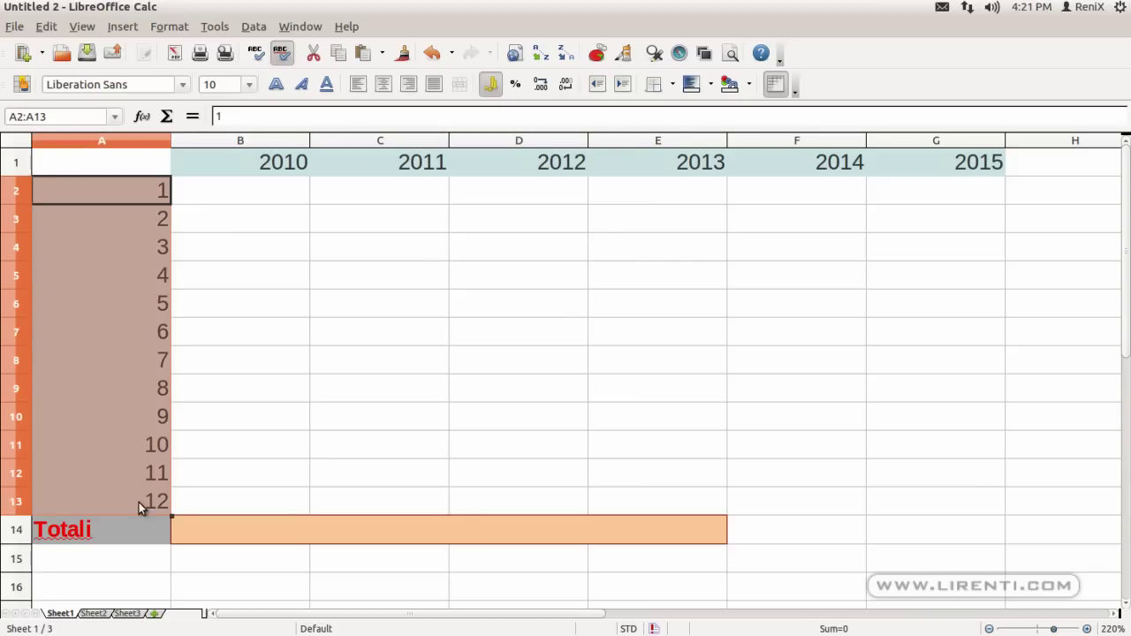
click(710, 87)
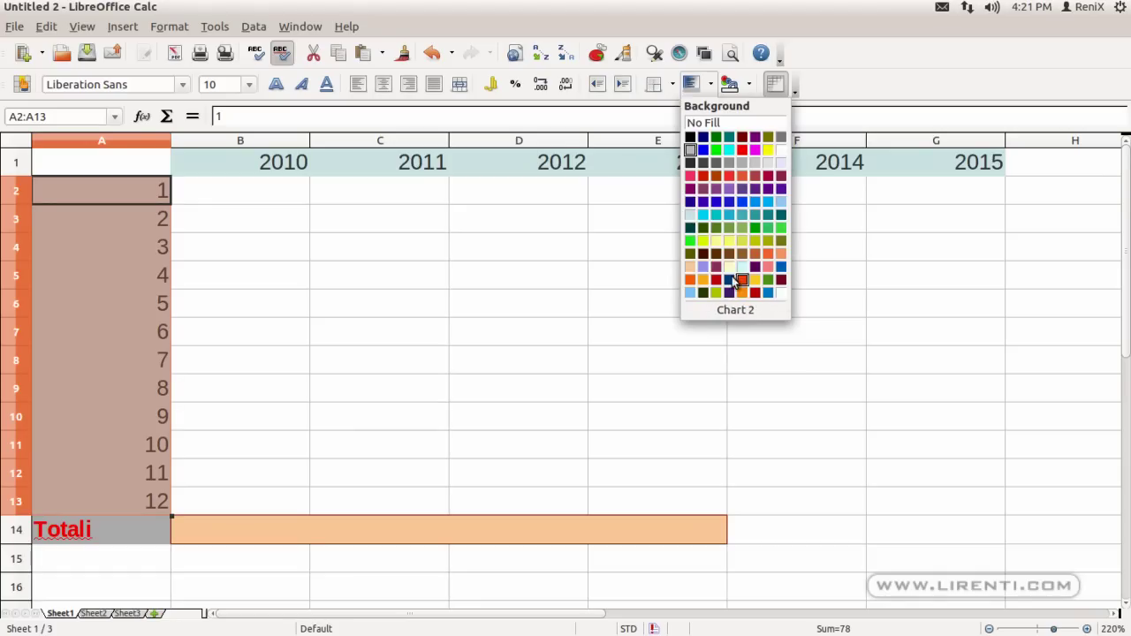
click(690, 292)
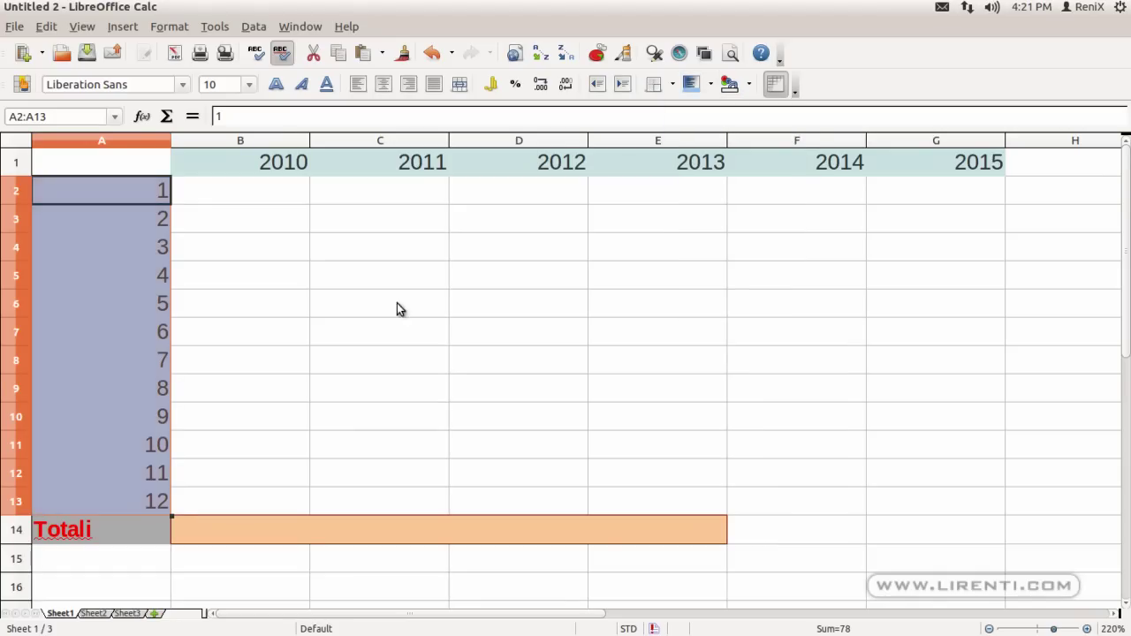
click(397, 303)
click(143, 184)
click(229, 197)
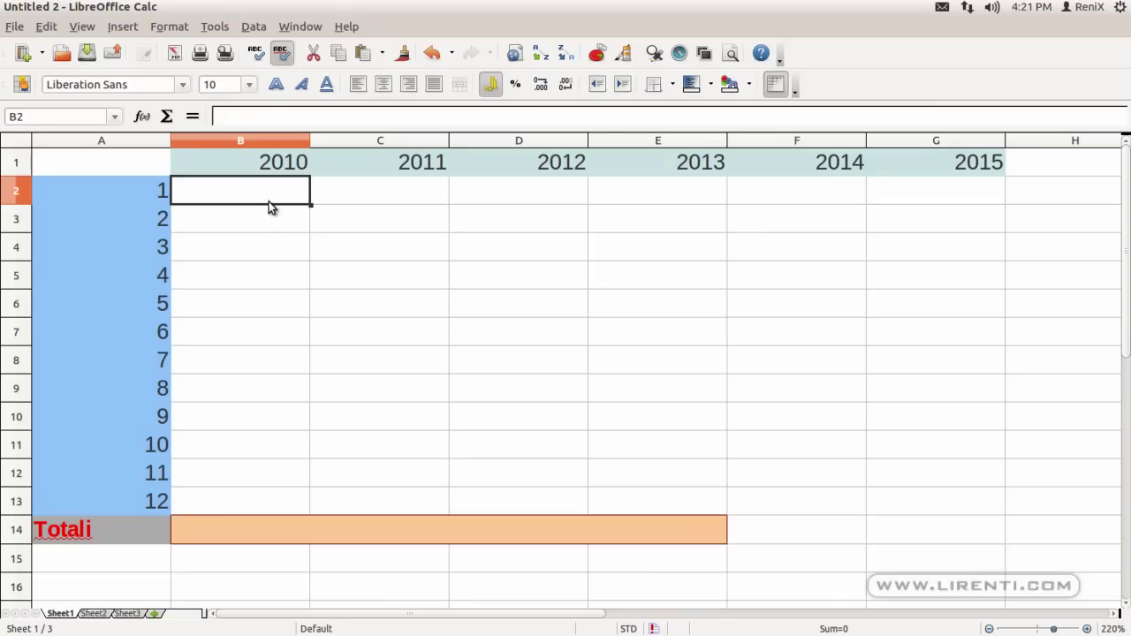
Enter 54, 456, 7 and 45 in the 2010 column, then 546 and 456 in the 2011 column.
text(54)
key(Return)
click(288, 247)
text(456)
click(285, 276)
text(7)
click(277, 340)
text(45.00 €)
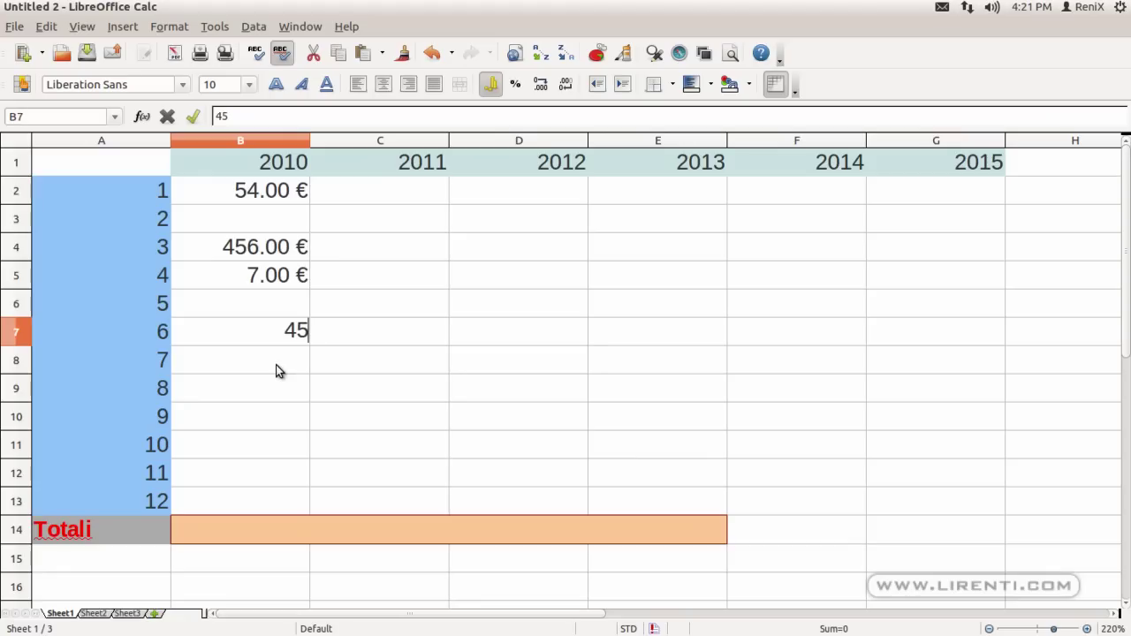
click(350, 280)
text(546.00 €)
click(378, 349)
text(456.00 €)
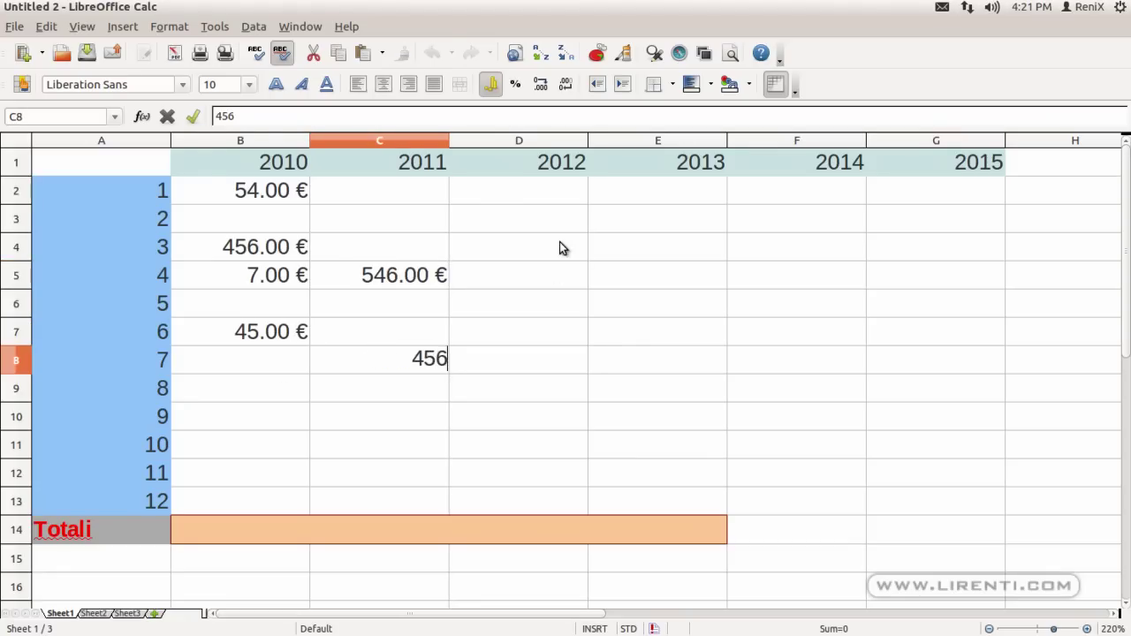
Fill several 2012–2014 cells with 456, and put 78 in two cells of columns E and D.
click(559, 245)
text(456)
click(696, 216)
text(456)
click(802, 225)
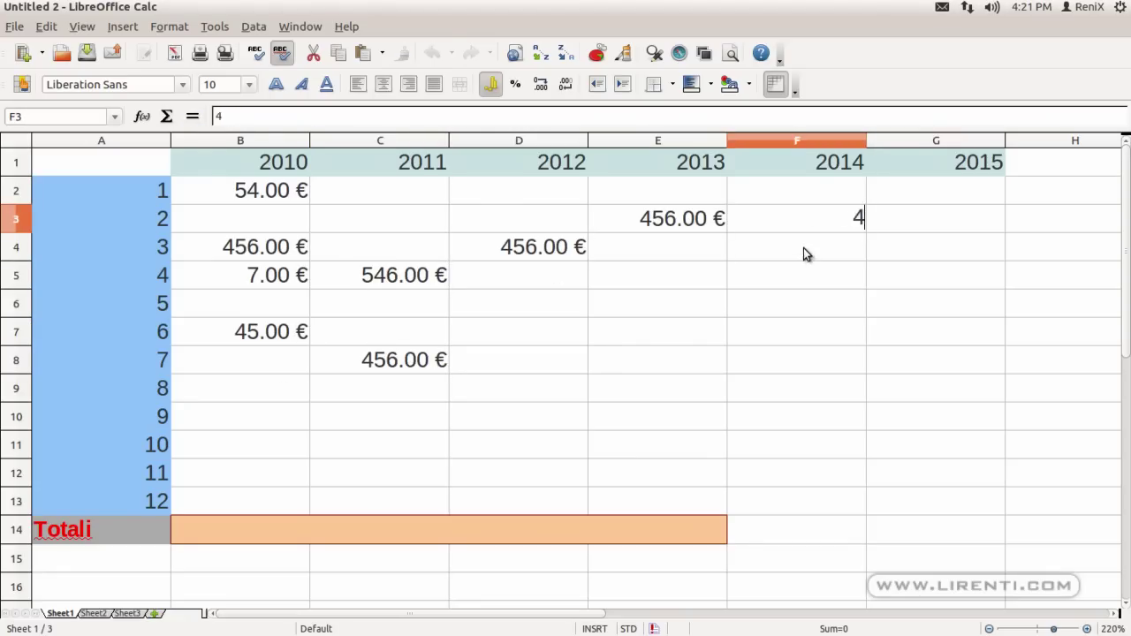
text(456)
click(803, 285)
text(456)
click(627, 381)
text(456)
click(634, 353)
click(639, 331)
text(78.00 €)
click(521, 350)
text(78)
Add 9 and 87 in column D, 88 in C6 and 7 in column B.
click(523, 328)
text(9.00 €)
click(537, 282)
text(87.00 €)
click(407, 309)
text(88.00 €)
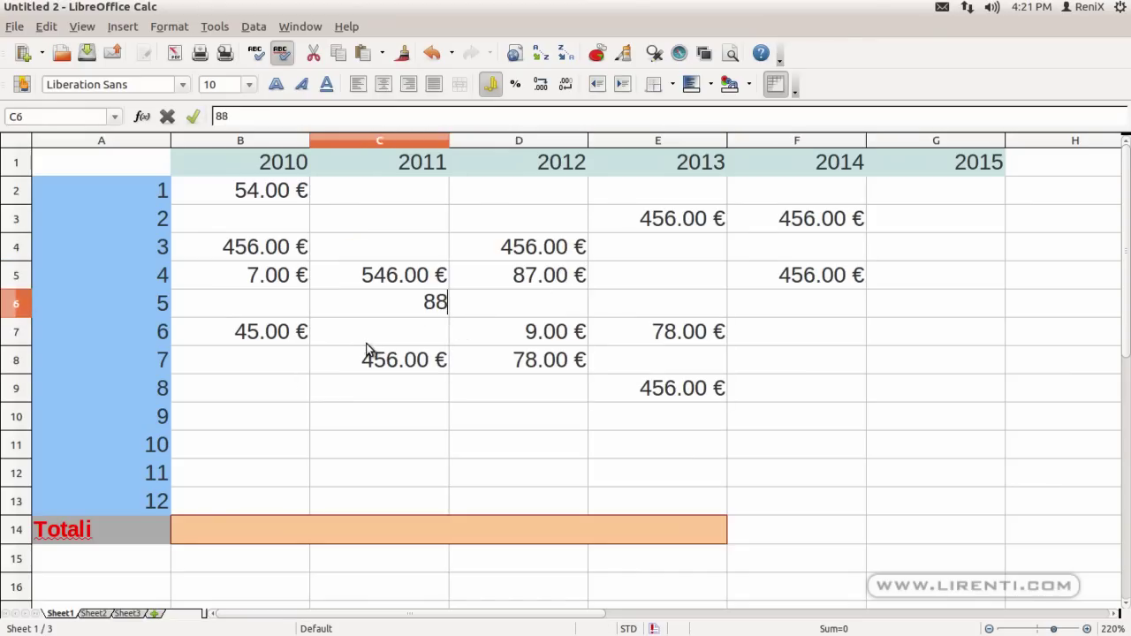
click(265, 396)
text(7.00 €)
Enter 4 in three lower cells of columns B and C, plus 7 in C12.
click(263, 416)
text(4.00 €)
click(344, 416)
text(4)
click(386, 470)
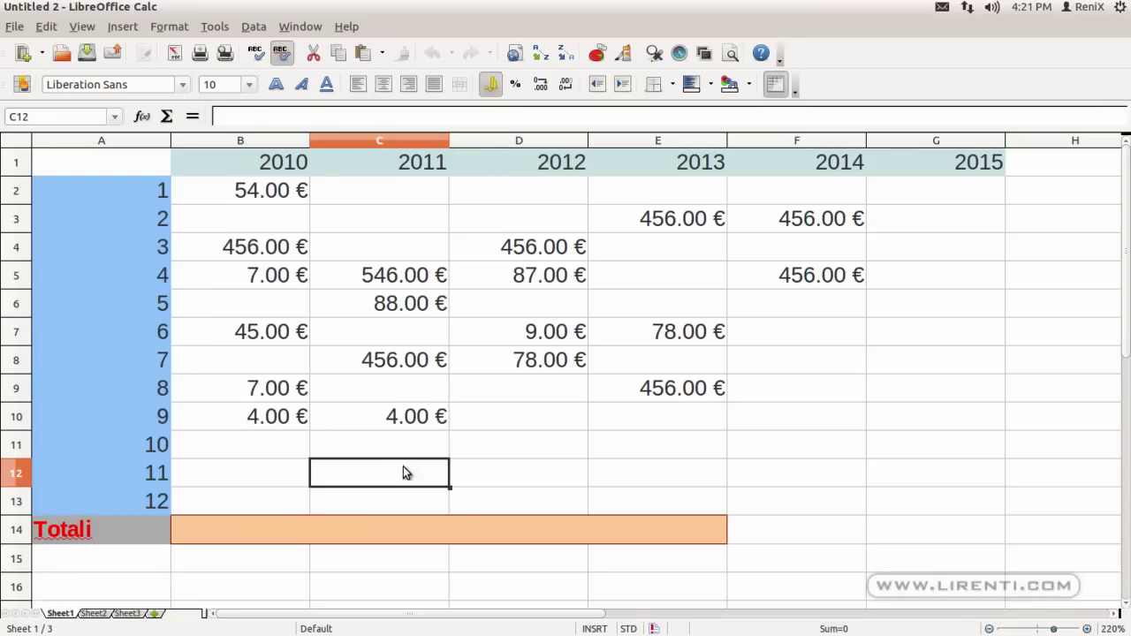
text(4)
click(526, 469)
text(7)
click(643, 474)
Put 7 into several cells of the 2014–2015 columns, then select the 2013–2015 amounts.
click(819, 418)
text(7)
click(785, 467)
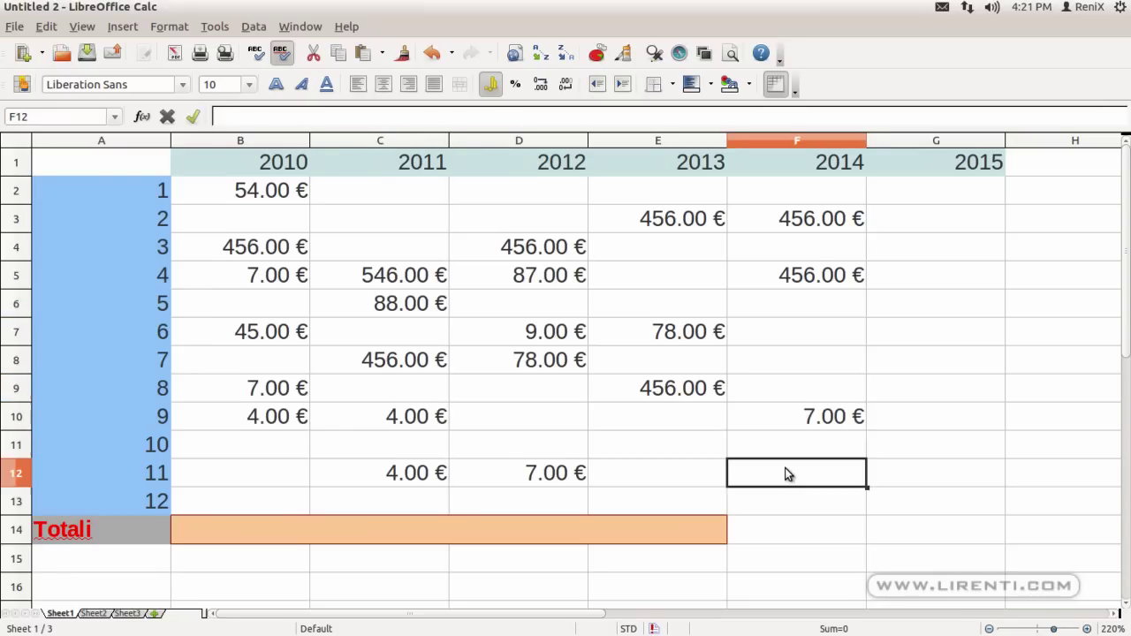
click(817, 389)
text(7)
click(814, 327)
click(901, 281)
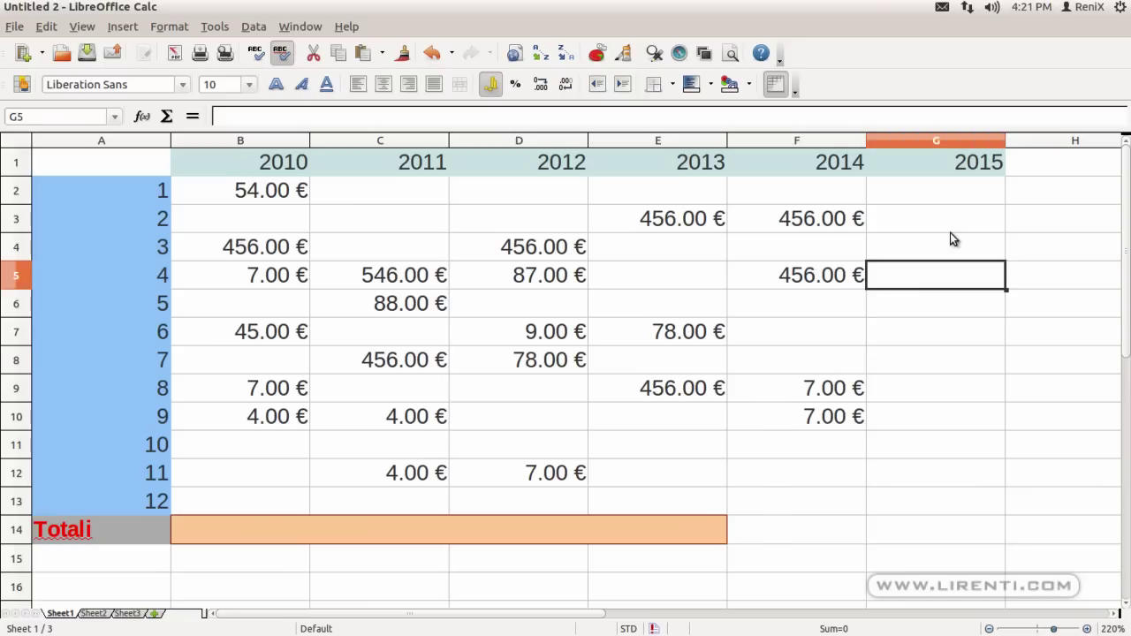
text(7)
click(956, 219)
text(7)
click(957, 335)
click(943, 408)
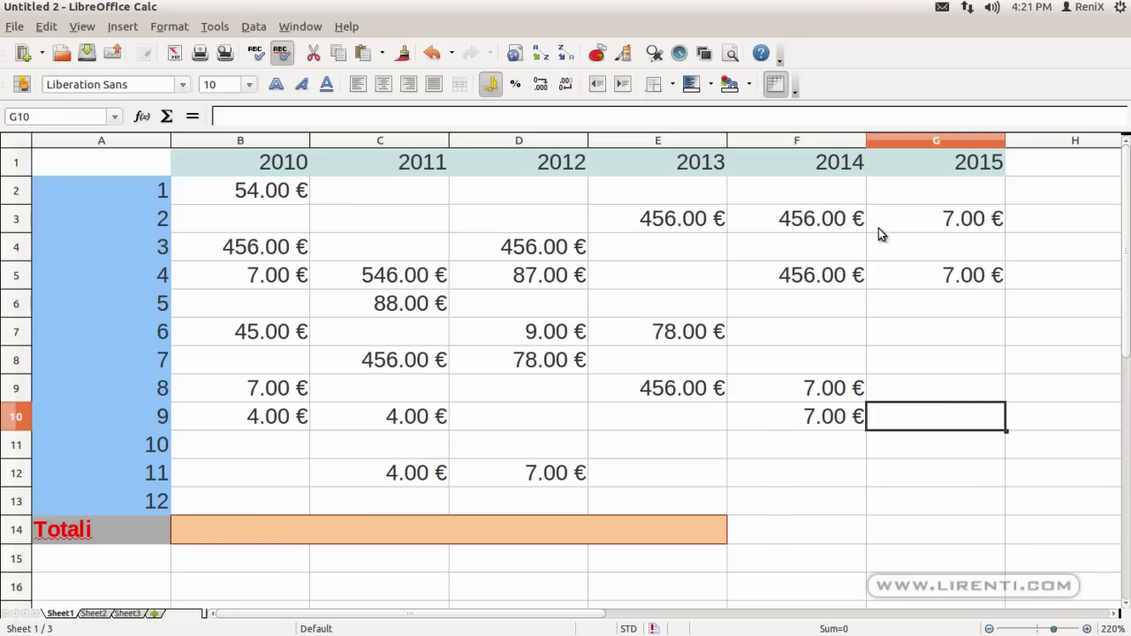
drag(668, 201, 927, 439)
Clear all amounts from the 2013–2015 columns E through G.
text(4)
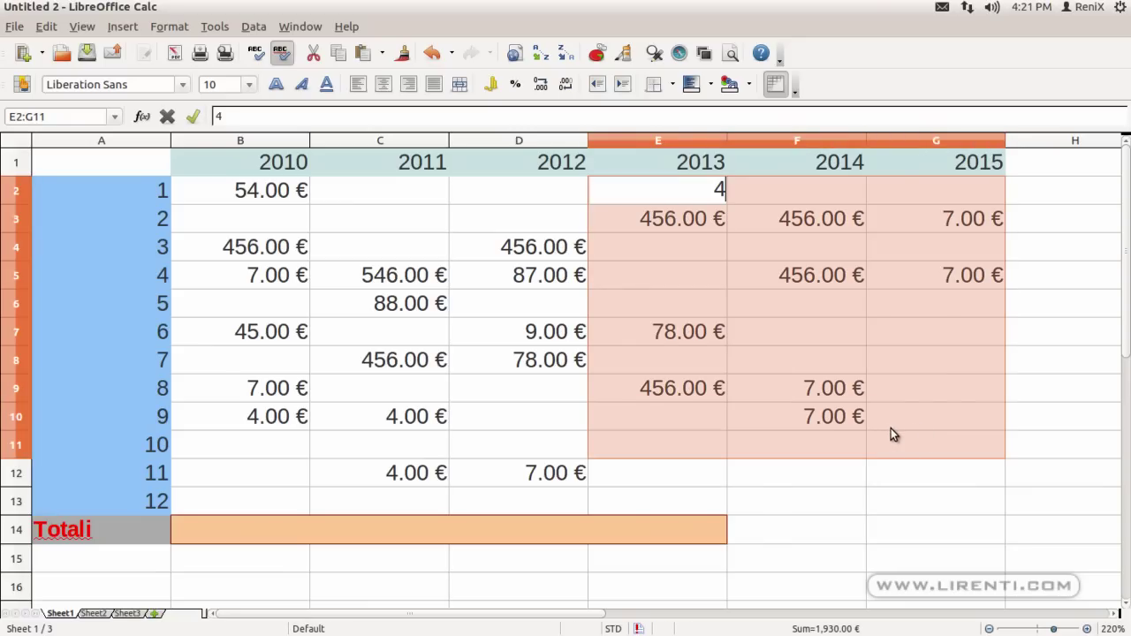
click(795, 303)
drag(658, 190, 981, 476)
key(Delete)
Enter 5 in cell C3.
click(386, 257)
click(373, 228)
text(5)
click(363, 269)
Give the Totali row cells B14:G14 an Orange 4 background.
click(226, 502)
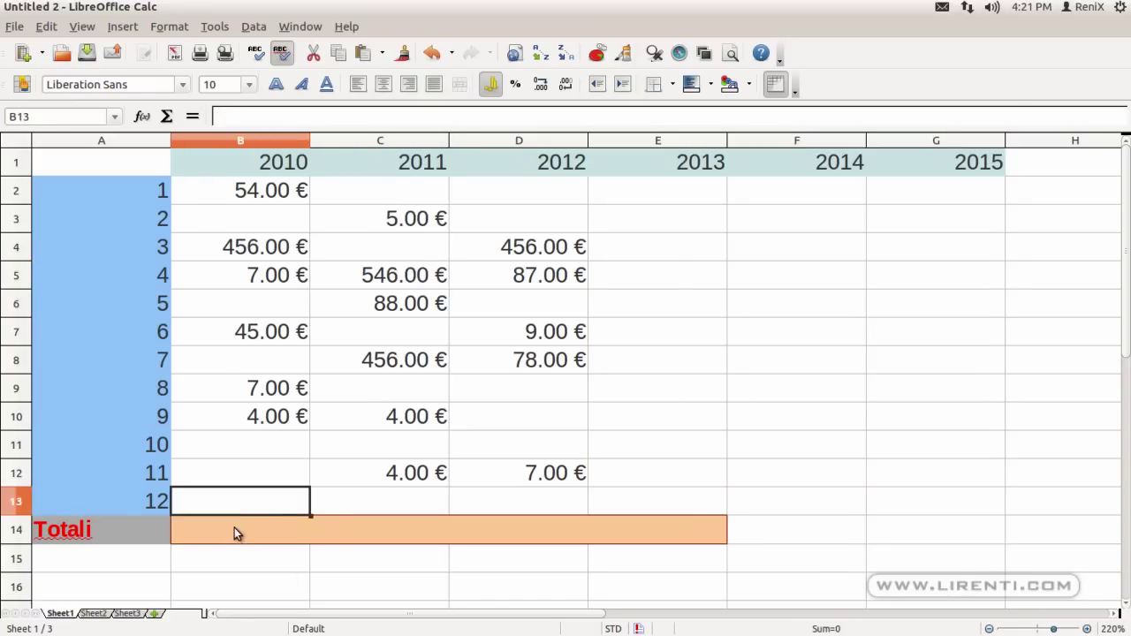
drag(234, 528, 955, 534)
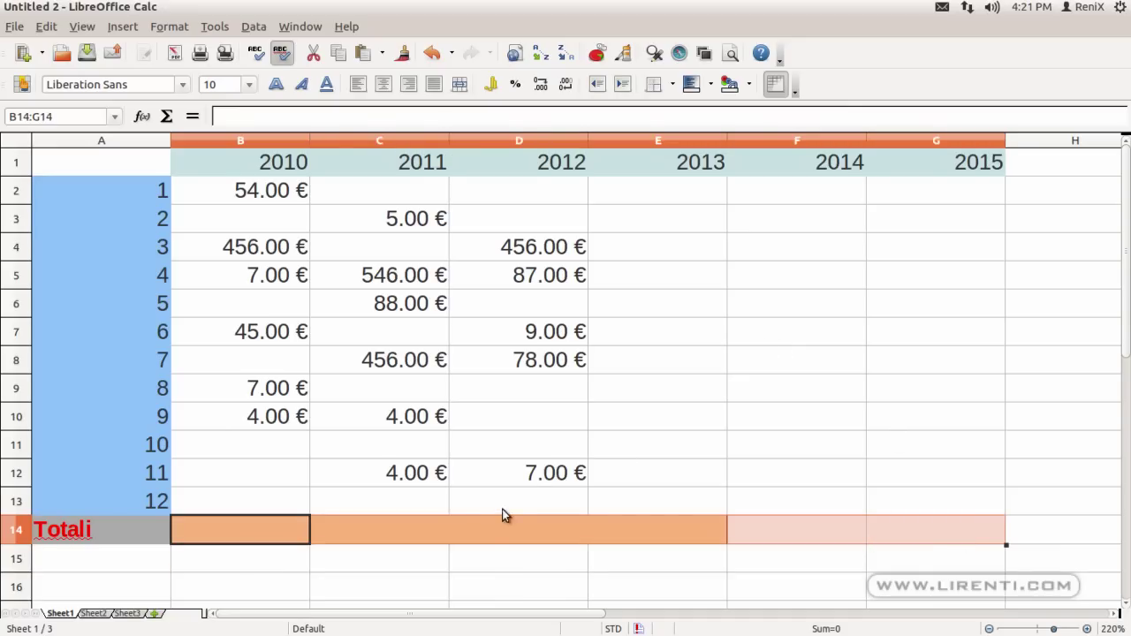
click(401, 539)
drag(230, 533, 905, 535)
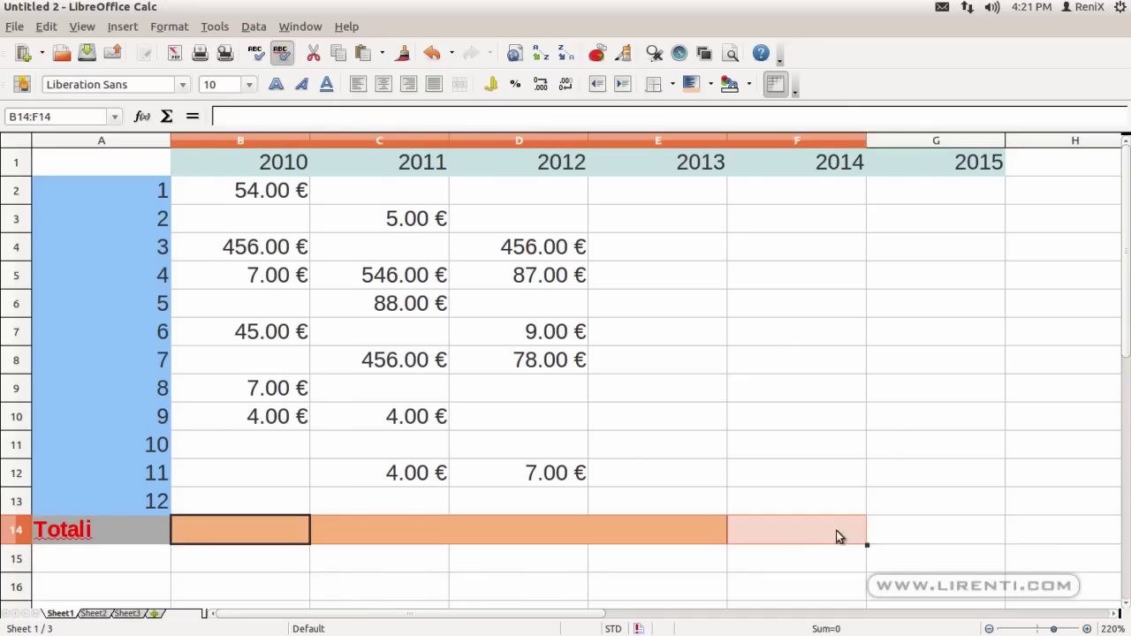
click(710, 84)
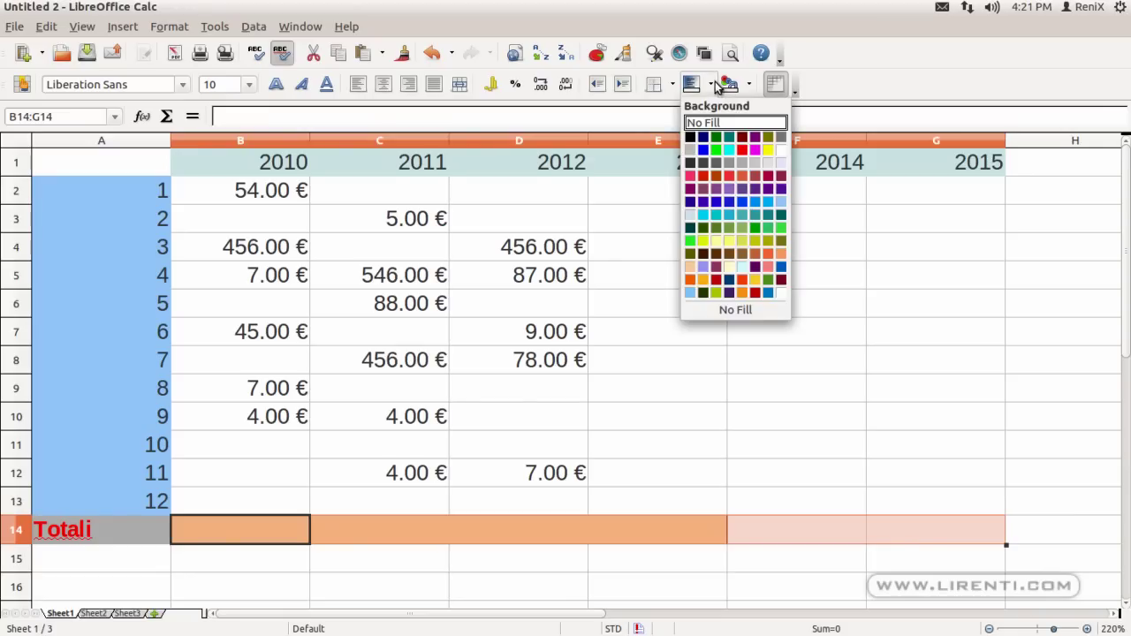
click(692, 273)
Add brown outer and inner borders to the Totali cells B14:G14.
right_click(280, 528)
click(376, 367)
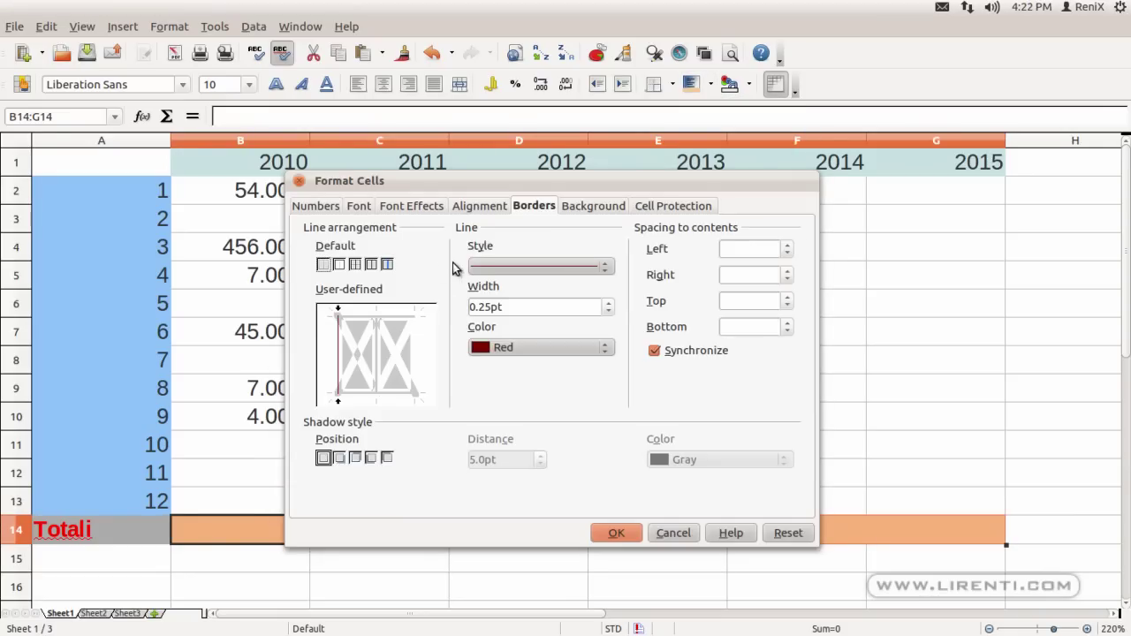
click(524, 348)
click(511, 391)
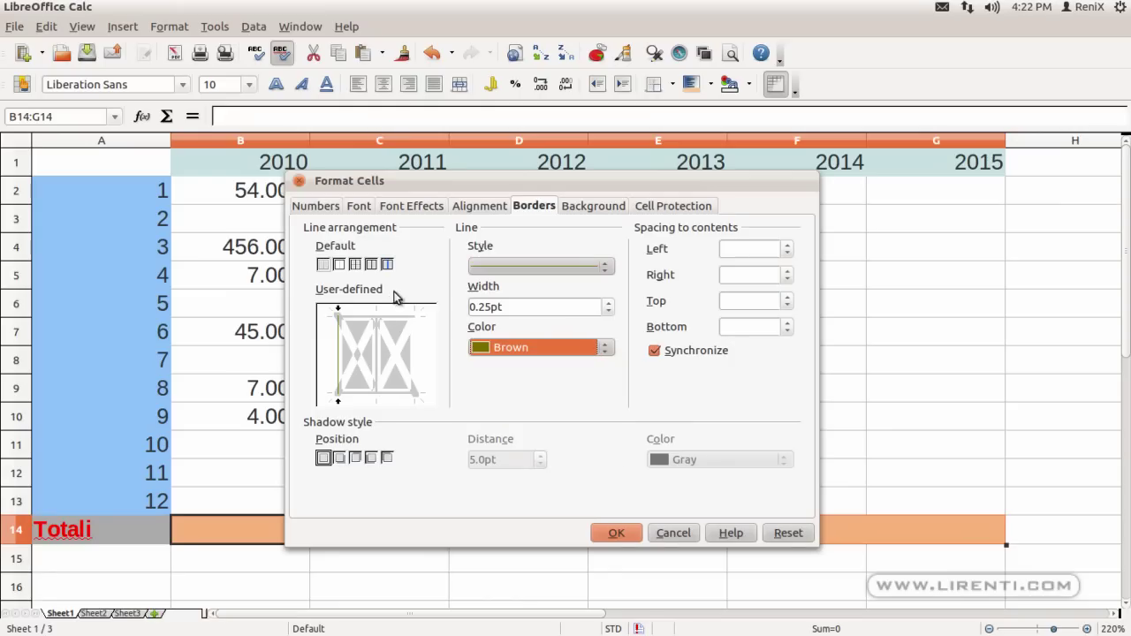
click(354, 265)
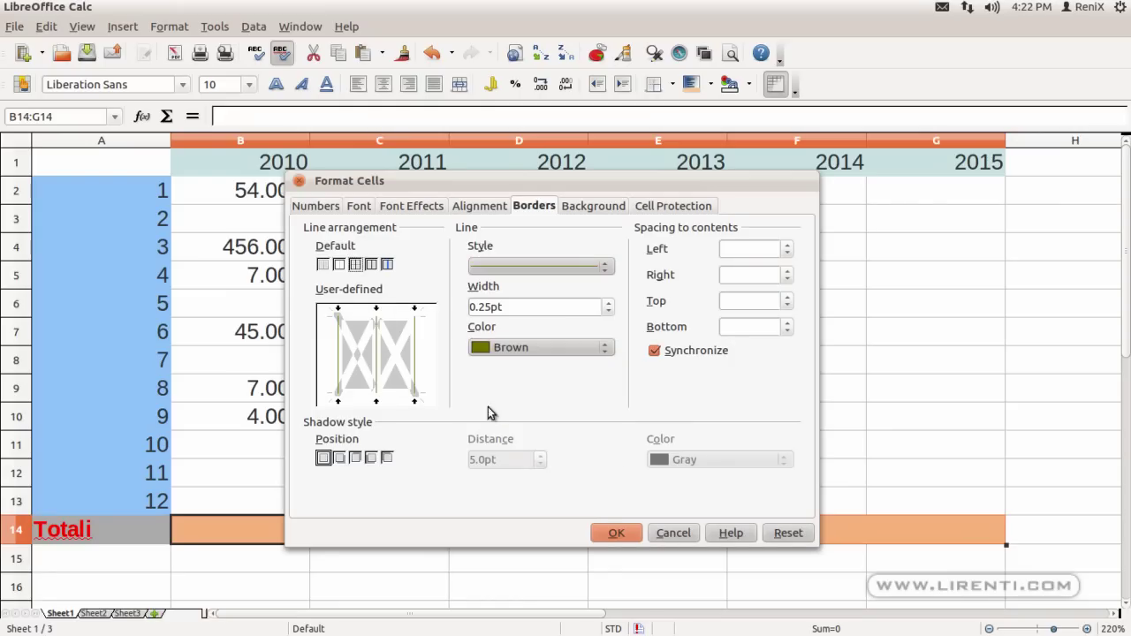
click(615, 541)
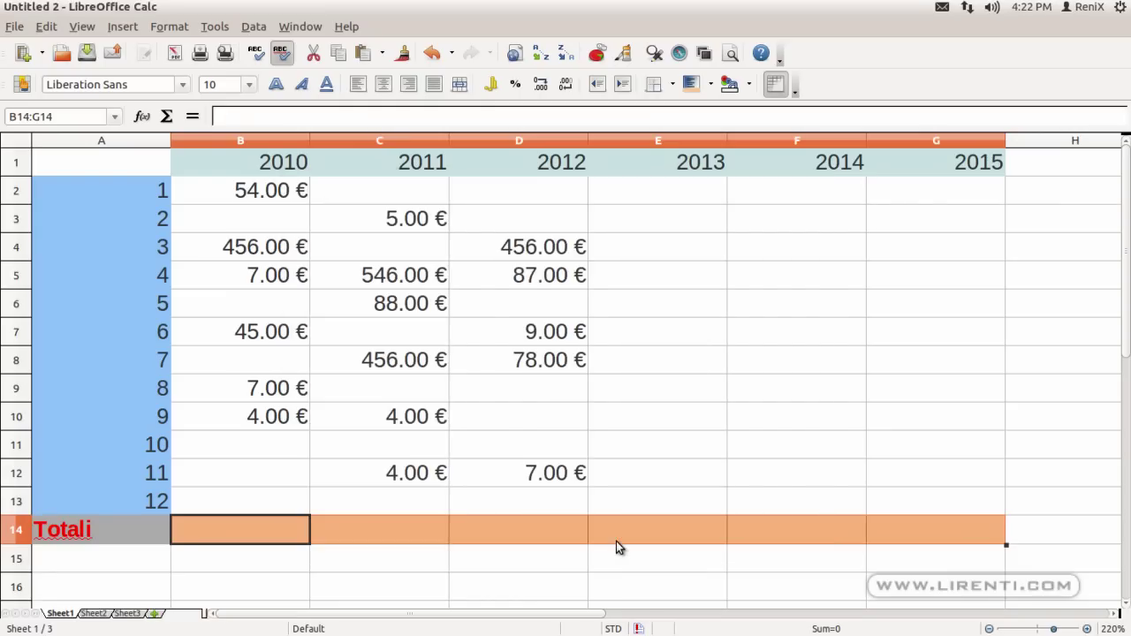
Format B14:G14 as Currency using the EUR € French (France) format.
right_click(265, 525)
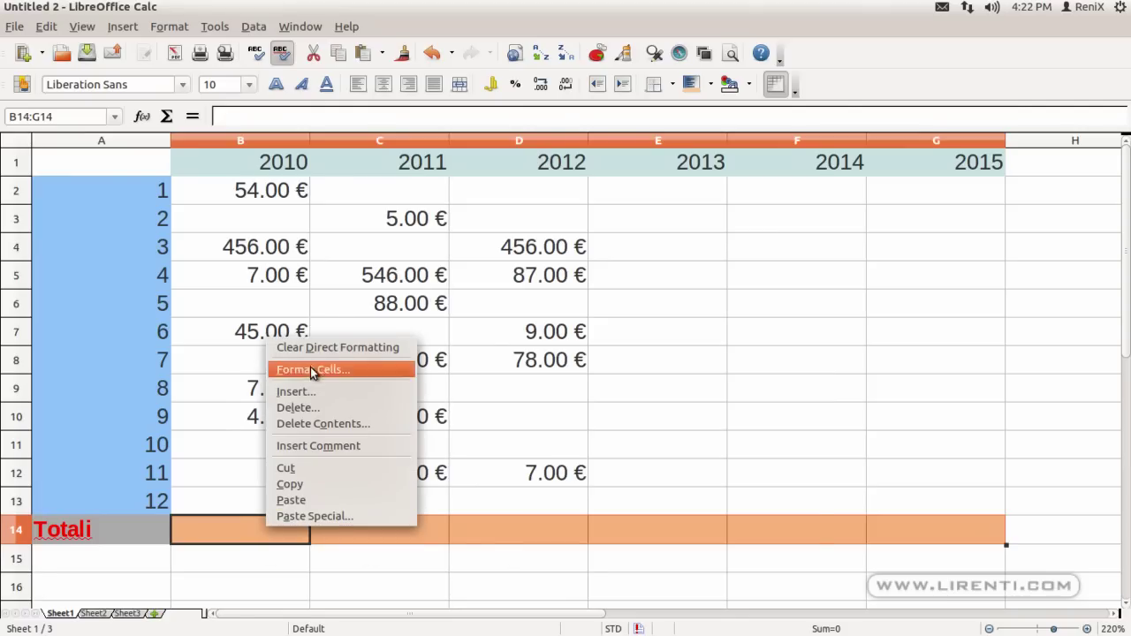
click(310, 366)
click(309, 206)
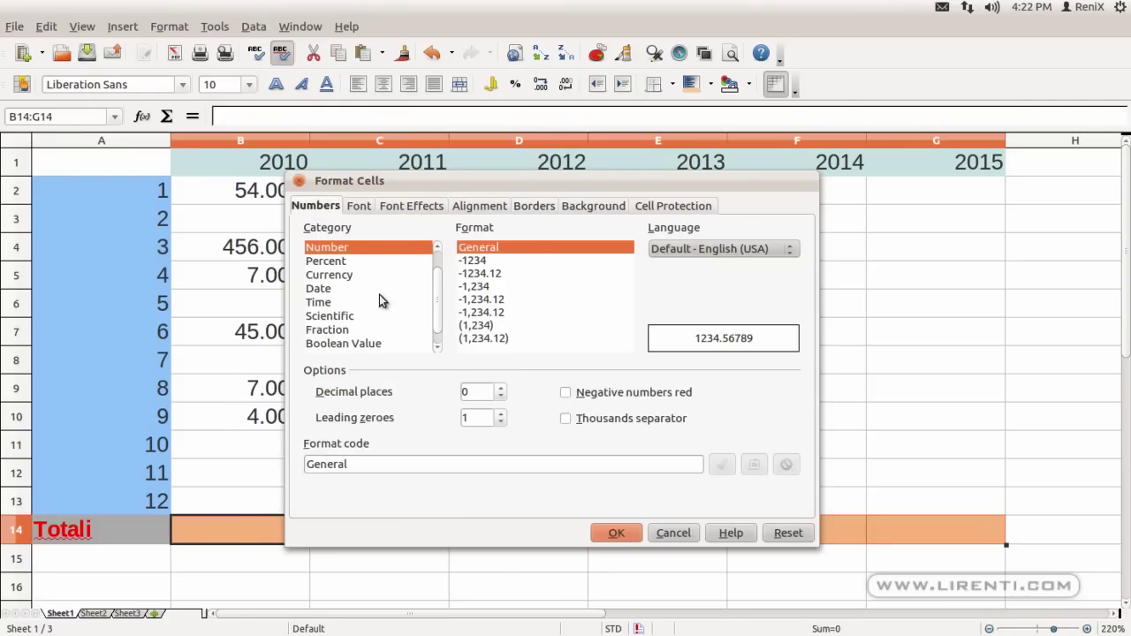
click(403, 275)
click(619, 250)
scroll(643, 284, up, 5)
scroll(649, 293, up, 5)
scroll(650, 293, up, 5)
scroll(650, 293, up, 5)
scroll(649, 293, up, 5)
scroll(649, 293, up, 5)
scroll(648, 293, up, 5)
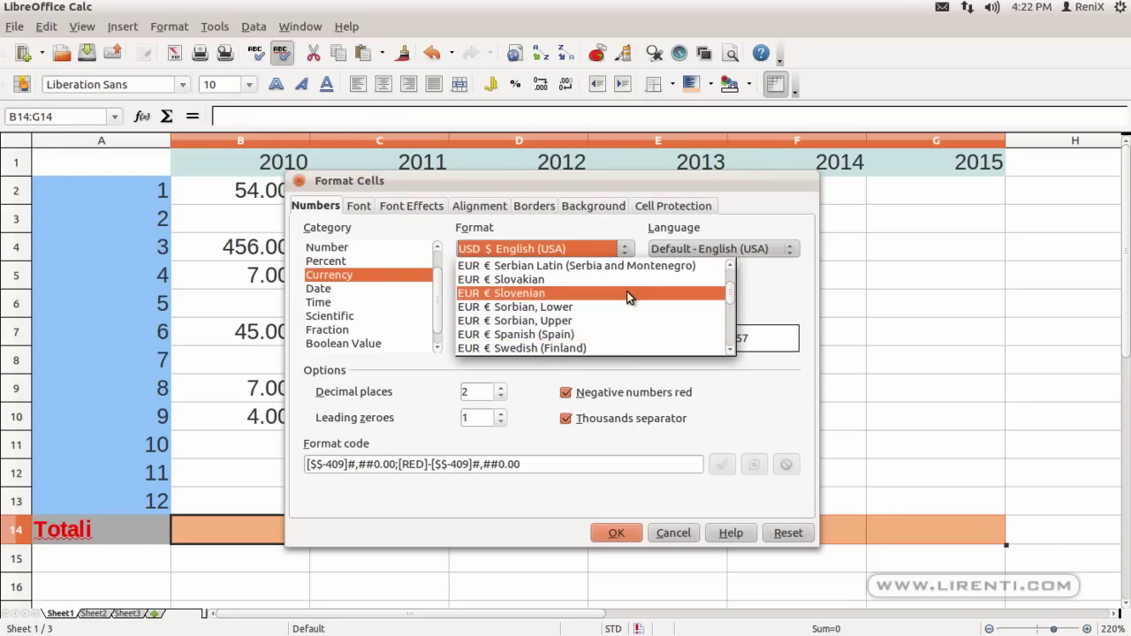
scroll(634, 293, up, 3)
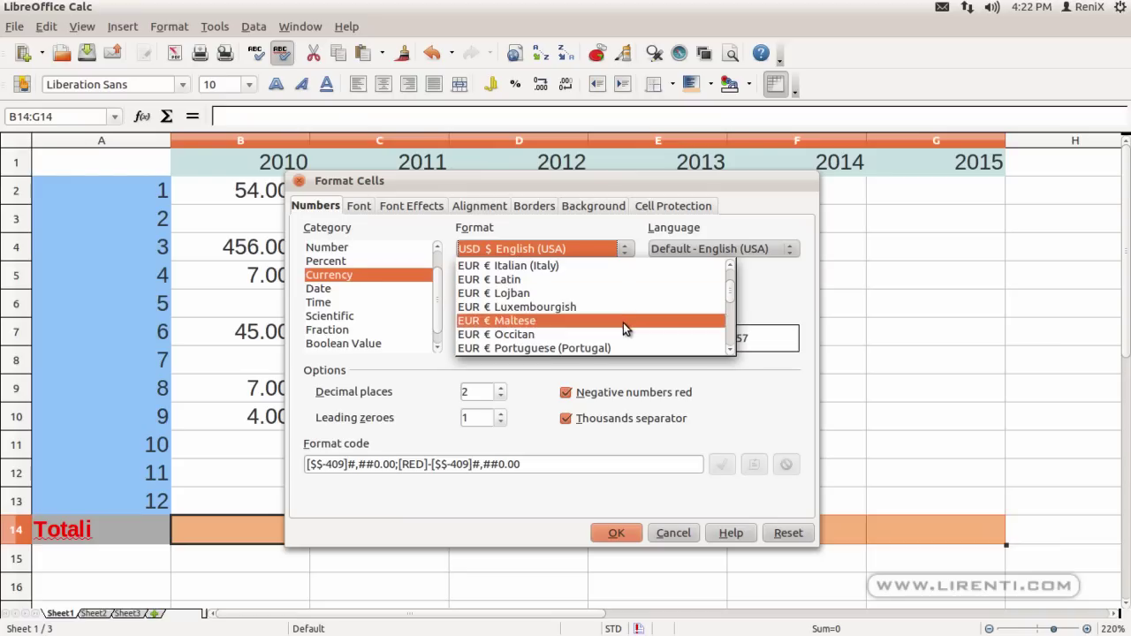
scroll(623, 325, up, 1)
scroll(623, 325, up, 2)
scroll(622, 325, up, 2)
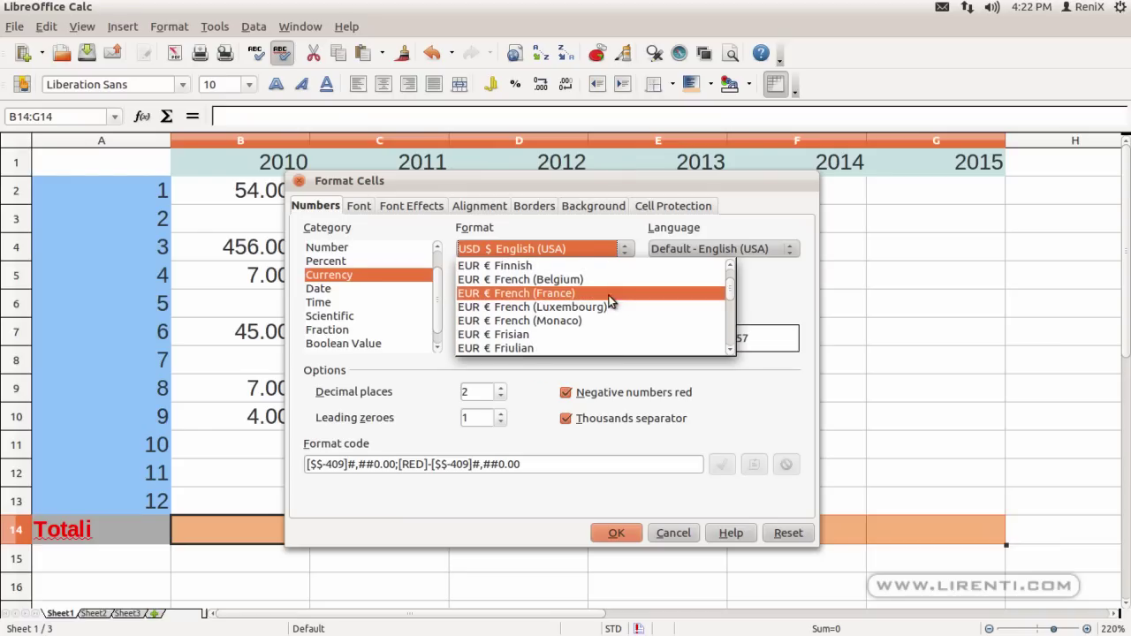
click(610, 293)
click(613, 534)
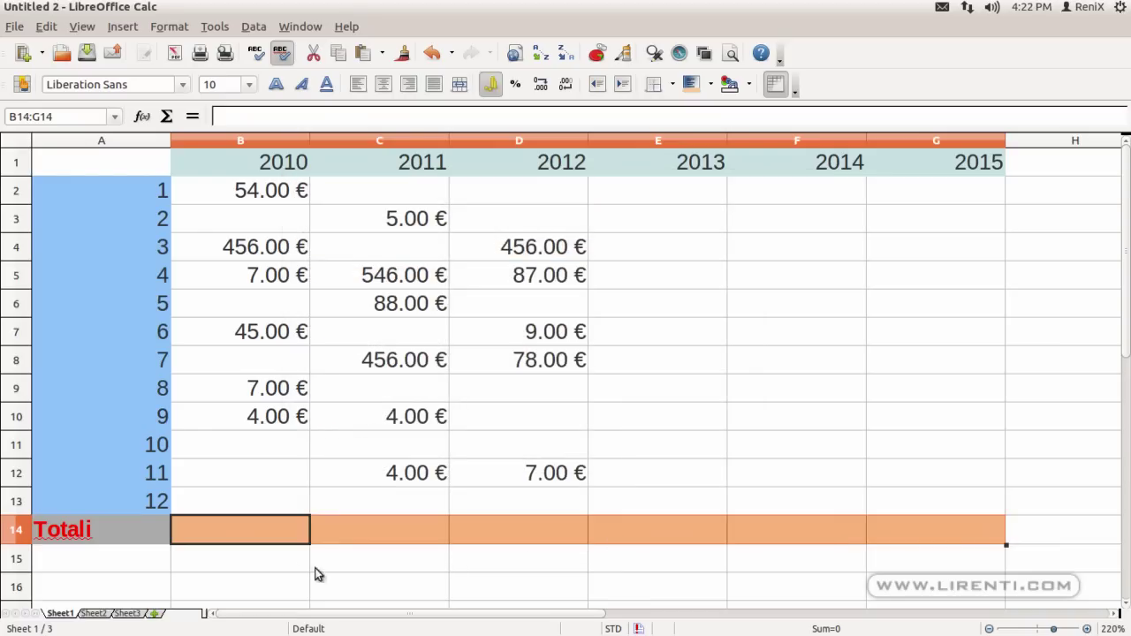
click(320, 579)
In Writer, add the note 'Pasi ta kemi “ZBUKURUAR” tabelen tone, dhe formatuar' about automatic sums.
click(280, 529)
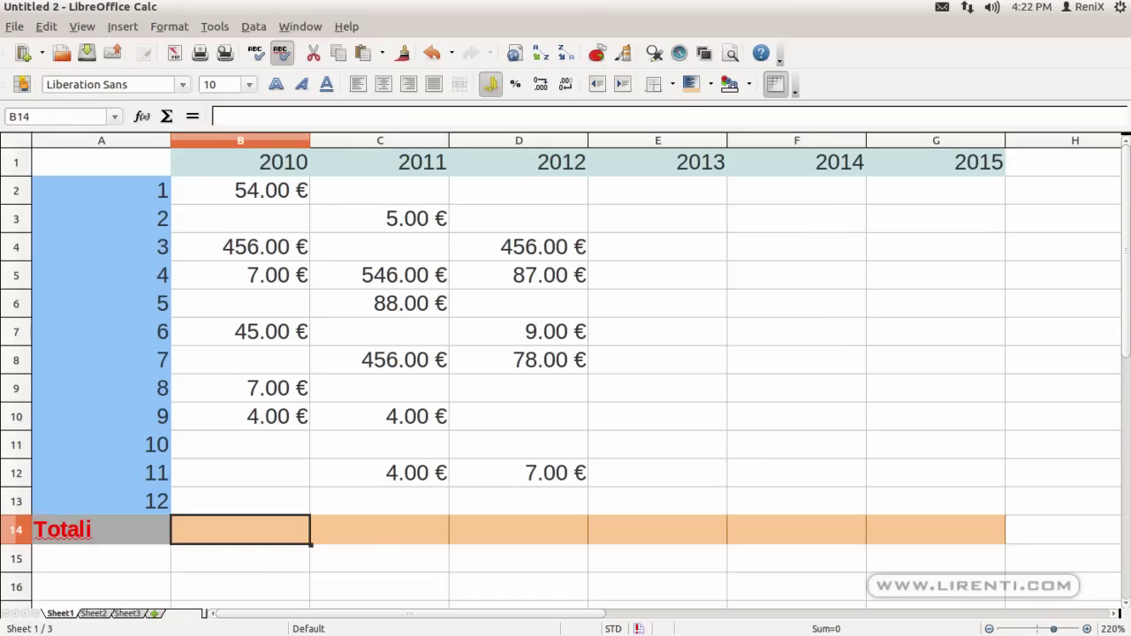
key(alt+Tab)
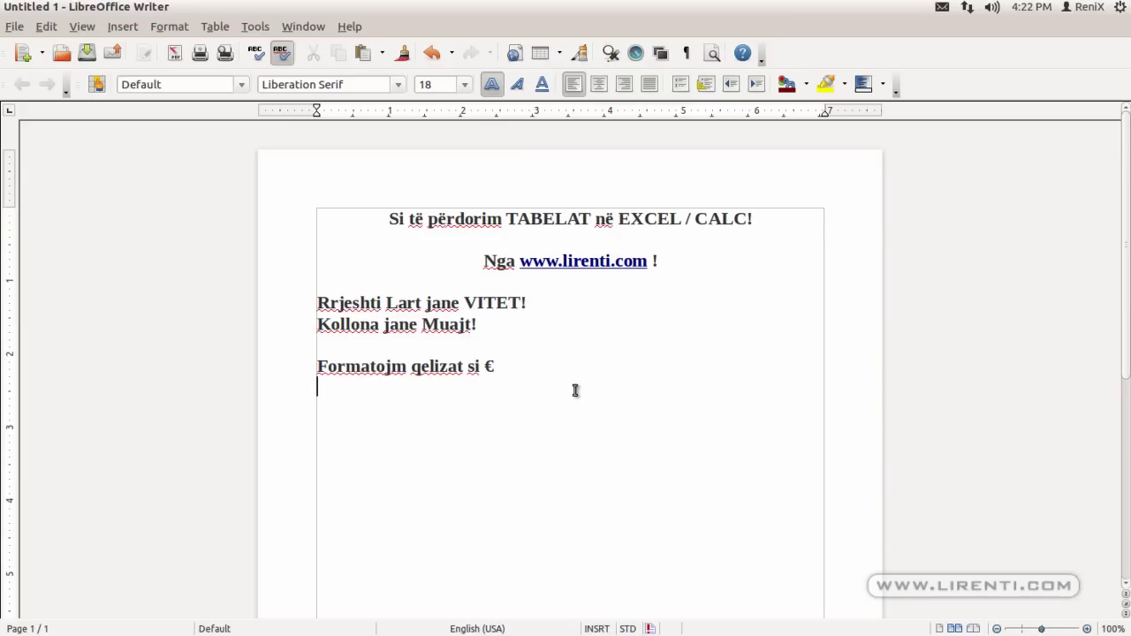
text(Për)
key(BackSpace)
key(BackSpace)
text(i ta kemi ZBUKURUAR”)
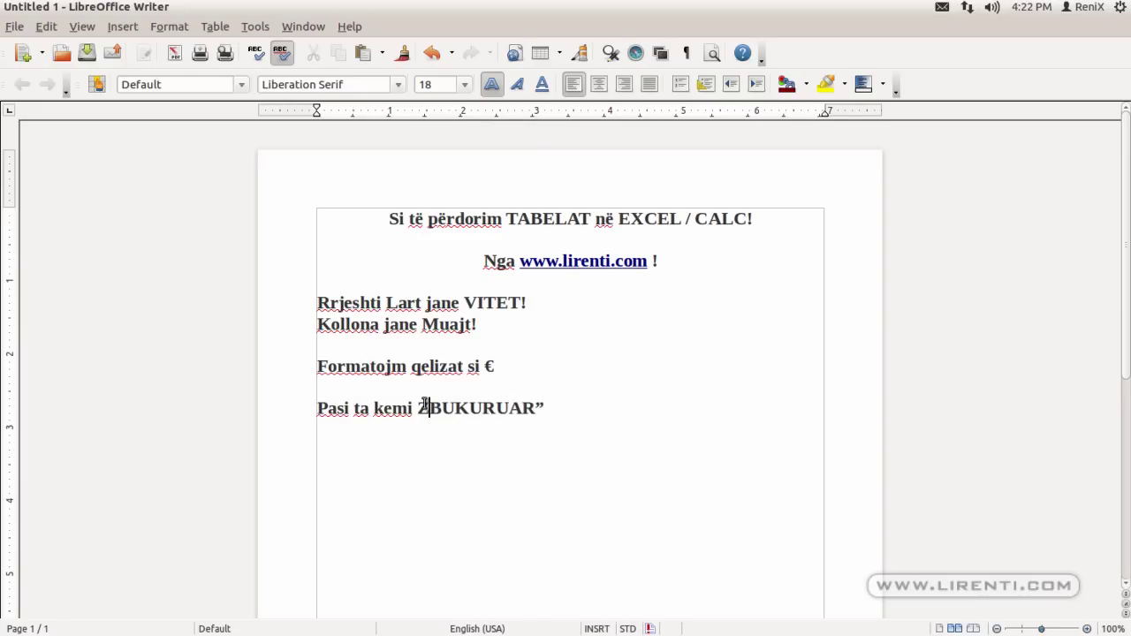
click(423, 408)
text(“)
click(570, 403)
text(tone, dhe formatuar)
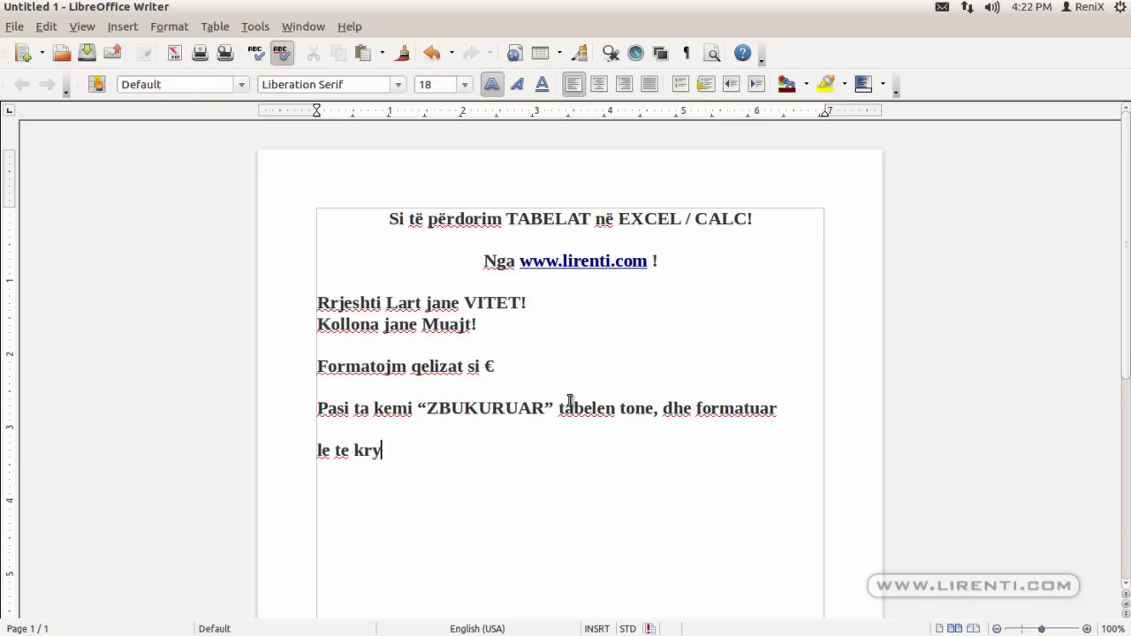
text(me oper)
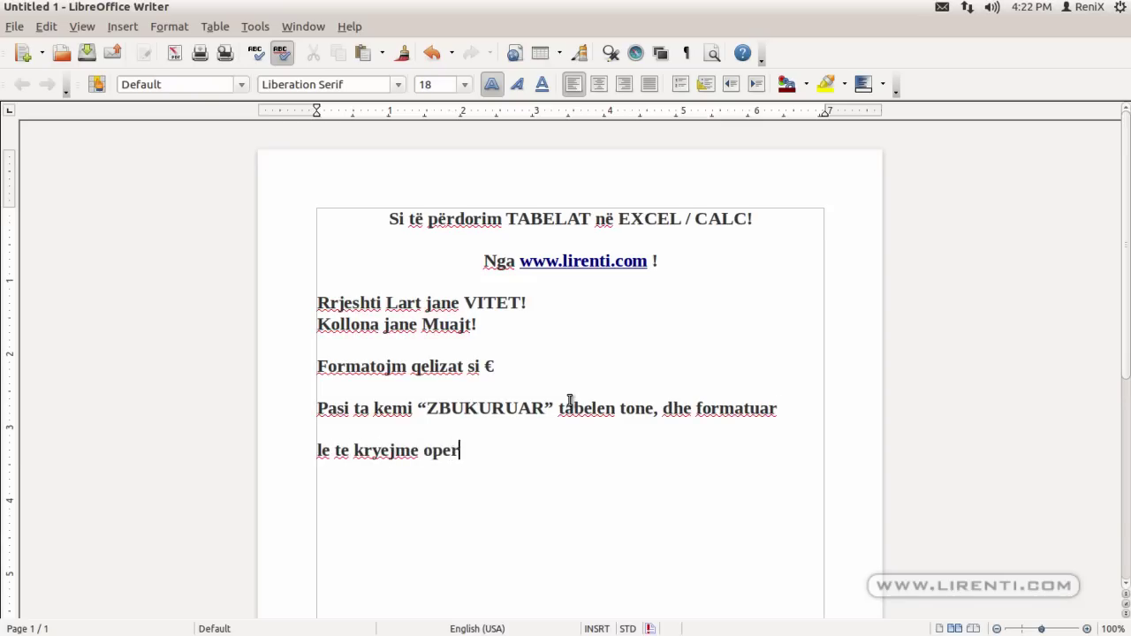
text(acionet automatike te shume)
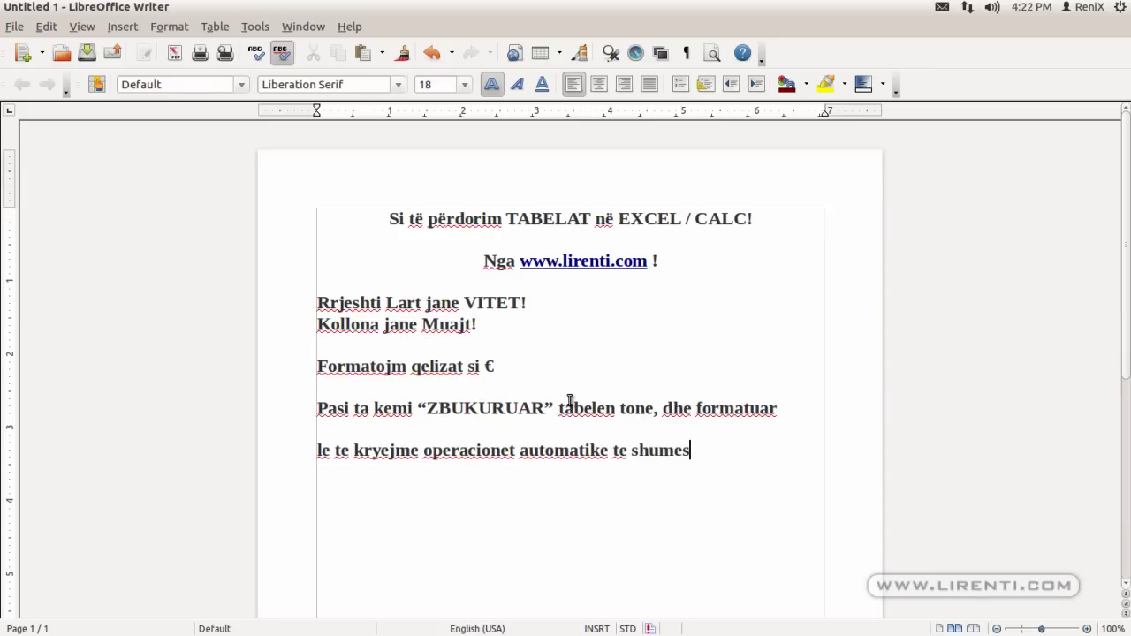
text( se )
text(omna)
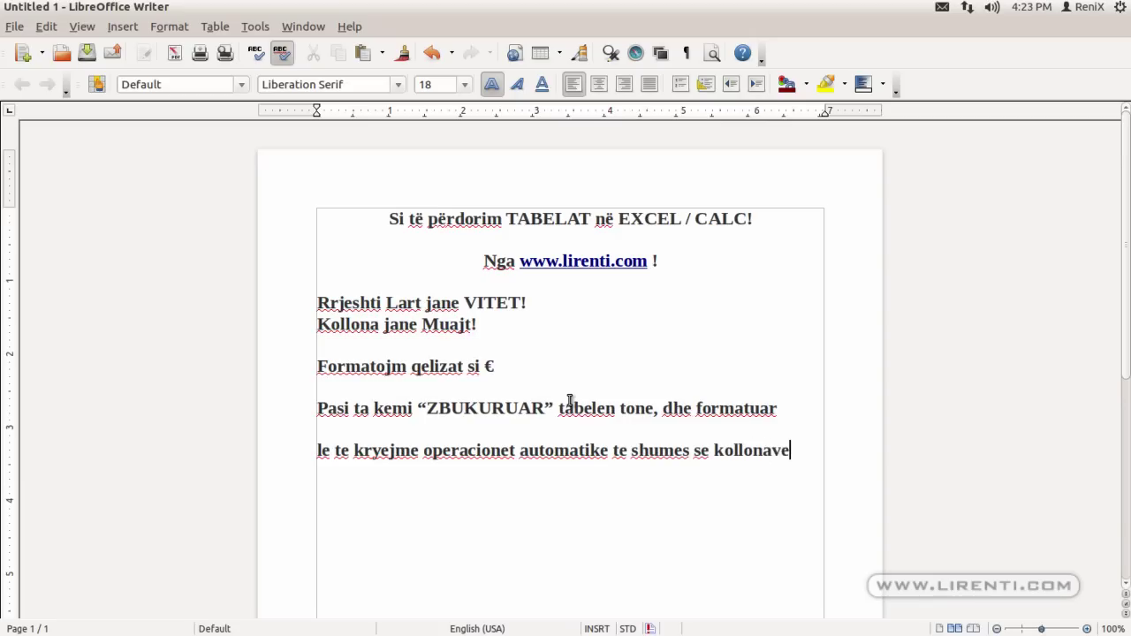
text(!)
text(Ne radhe te pare do te shikojme)
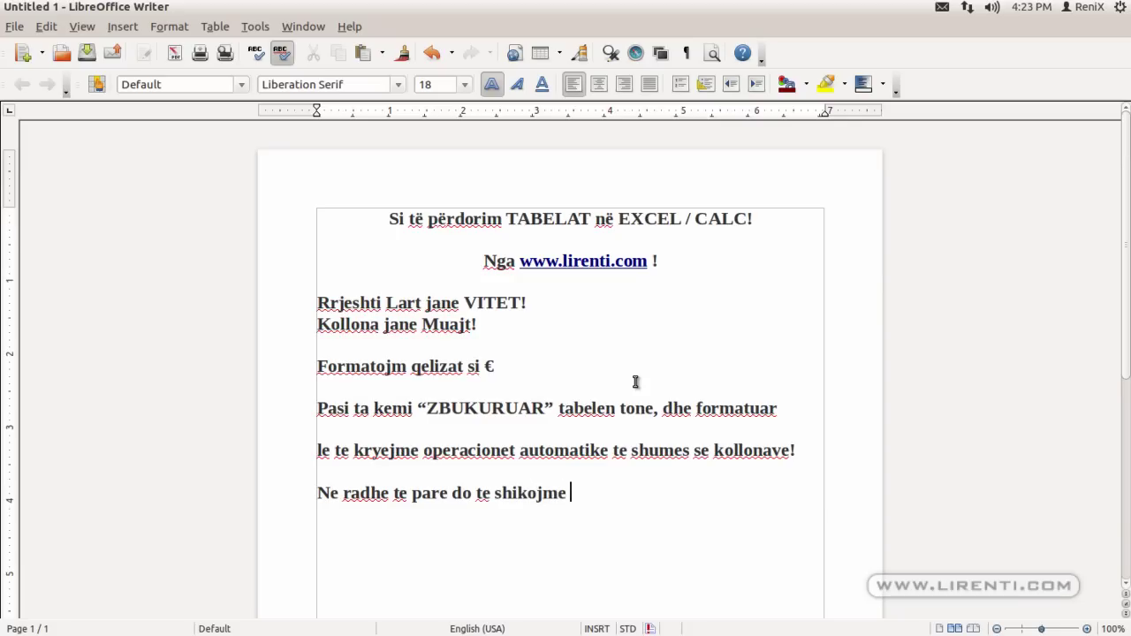
text(nje men)
text(!)
Total the 2010 column into B14 with =SUM(B2:B13), giving 573.00 €.
key(alt+Tab)
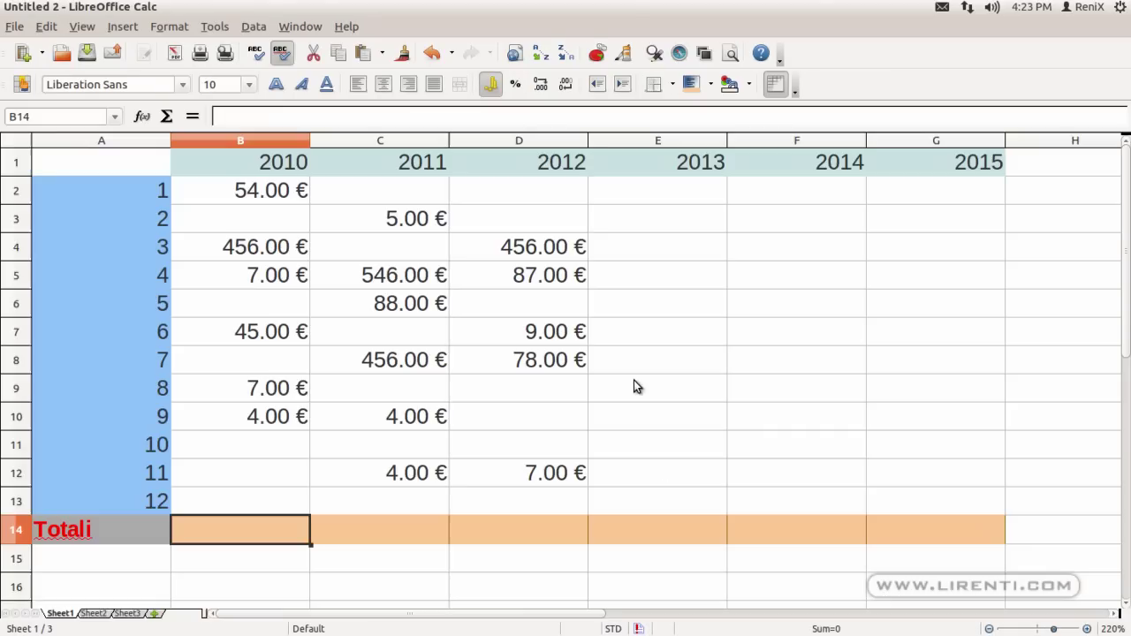
drag(270, 501, 267, 192)
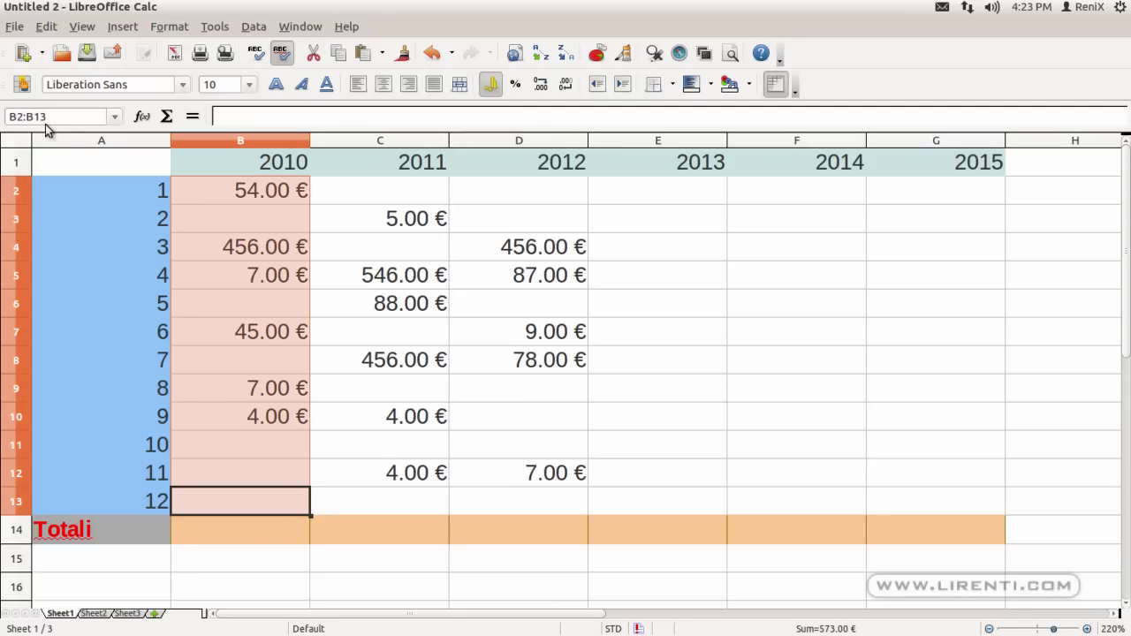
click(93, 117)
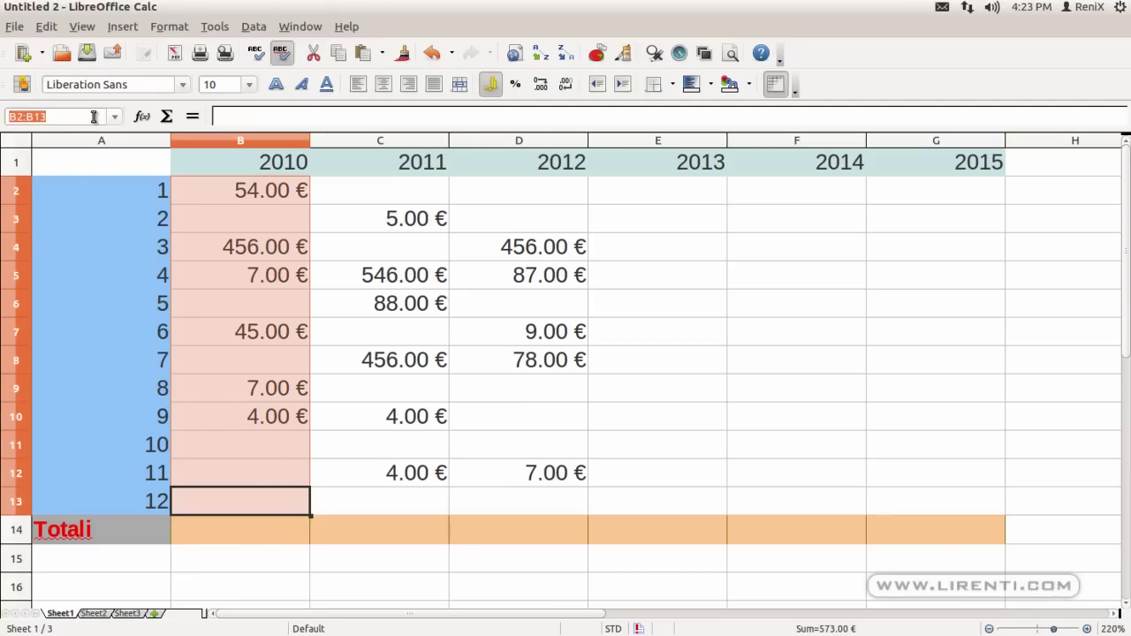
click(231, 190)
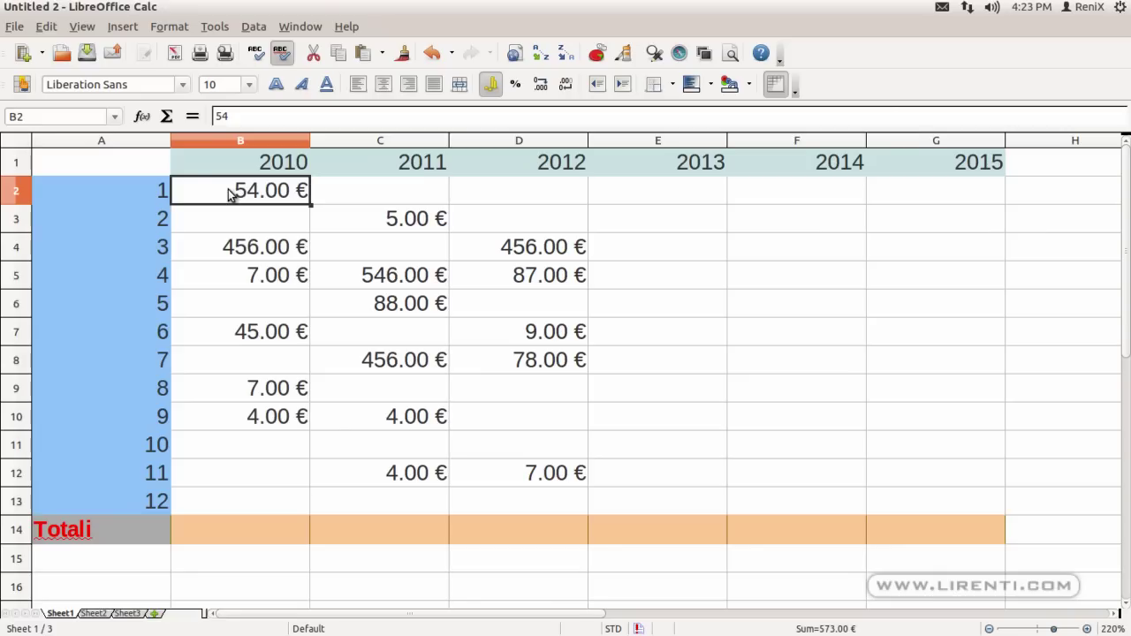
click(251, 505)
key(Up)
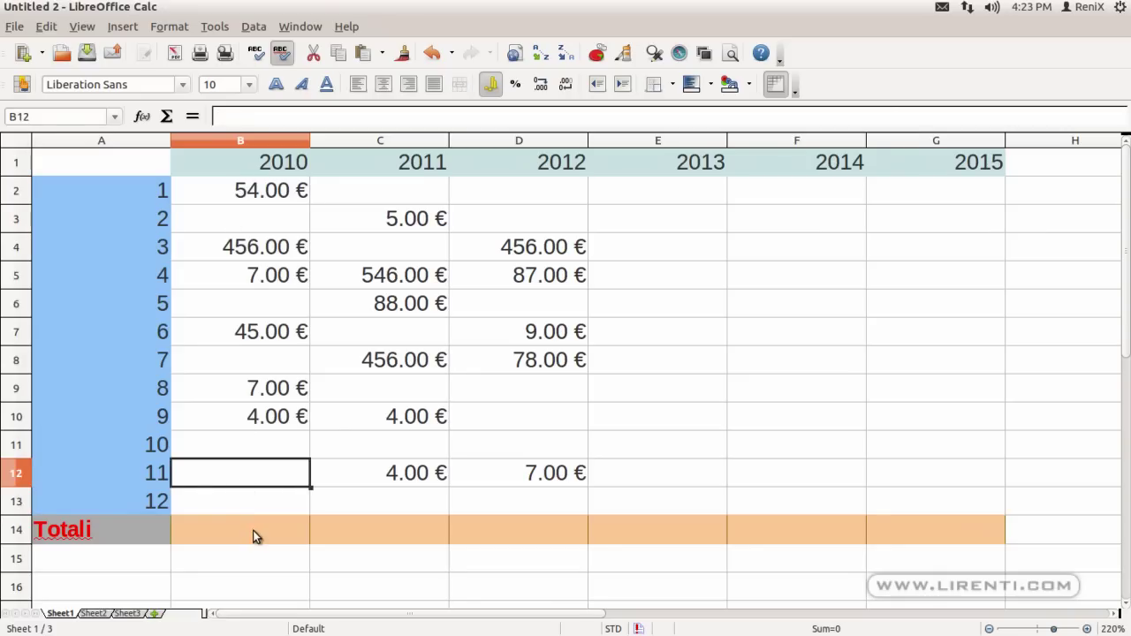
drag(252, 530, 206, 207)
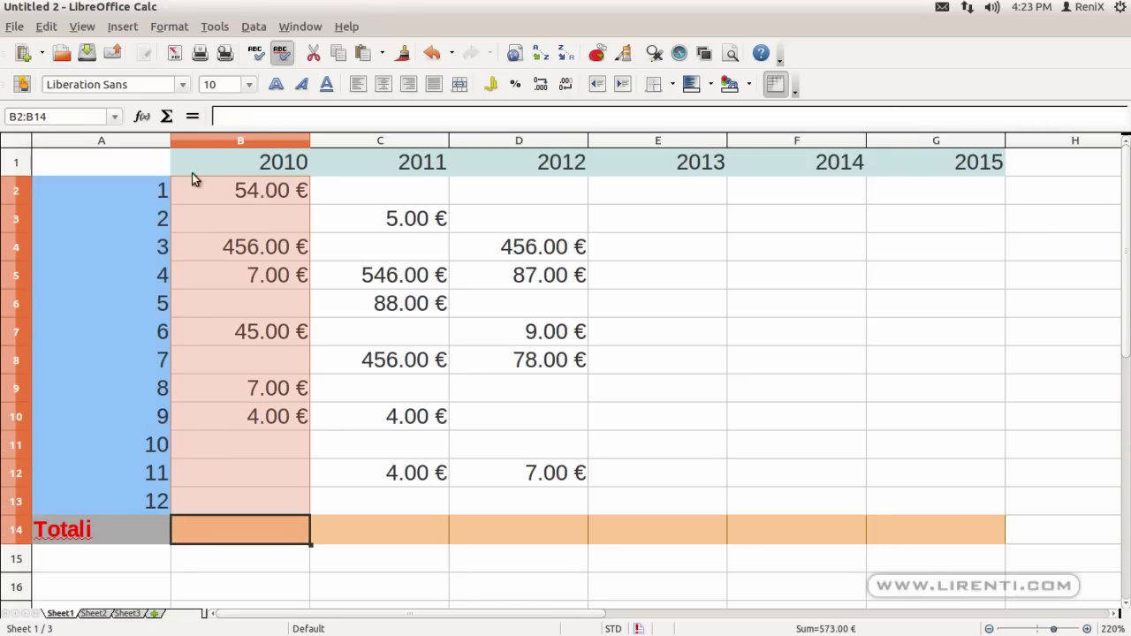
click(166, 116)
click(194, 530)
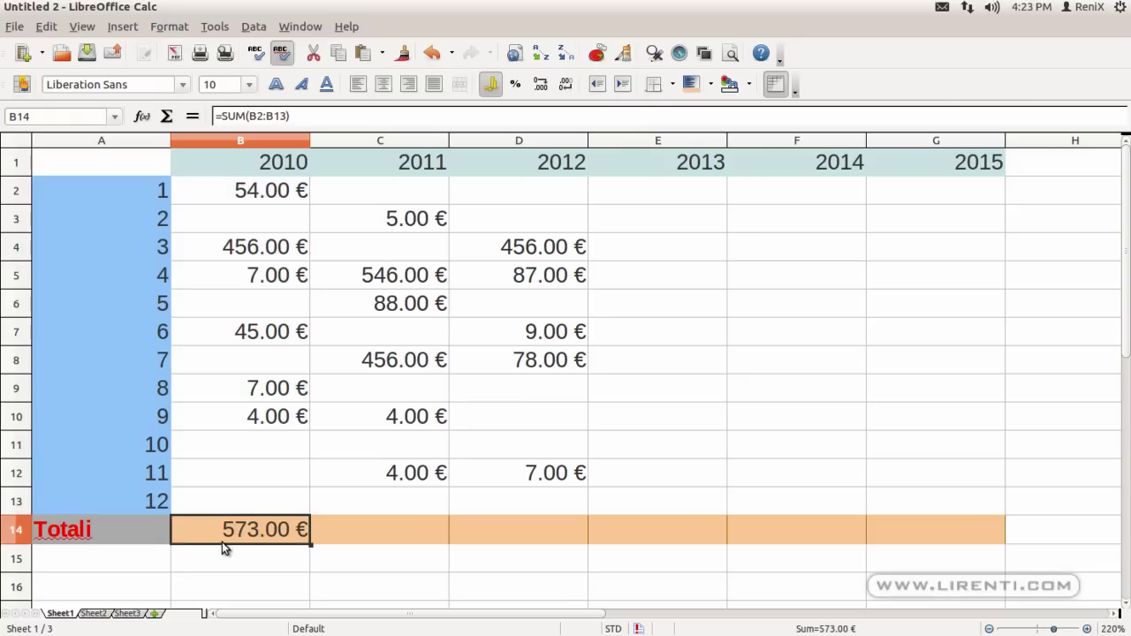
Sum C2:C13 into C14 for a 2011 total of 1,103.00 €.
click(410, 535)
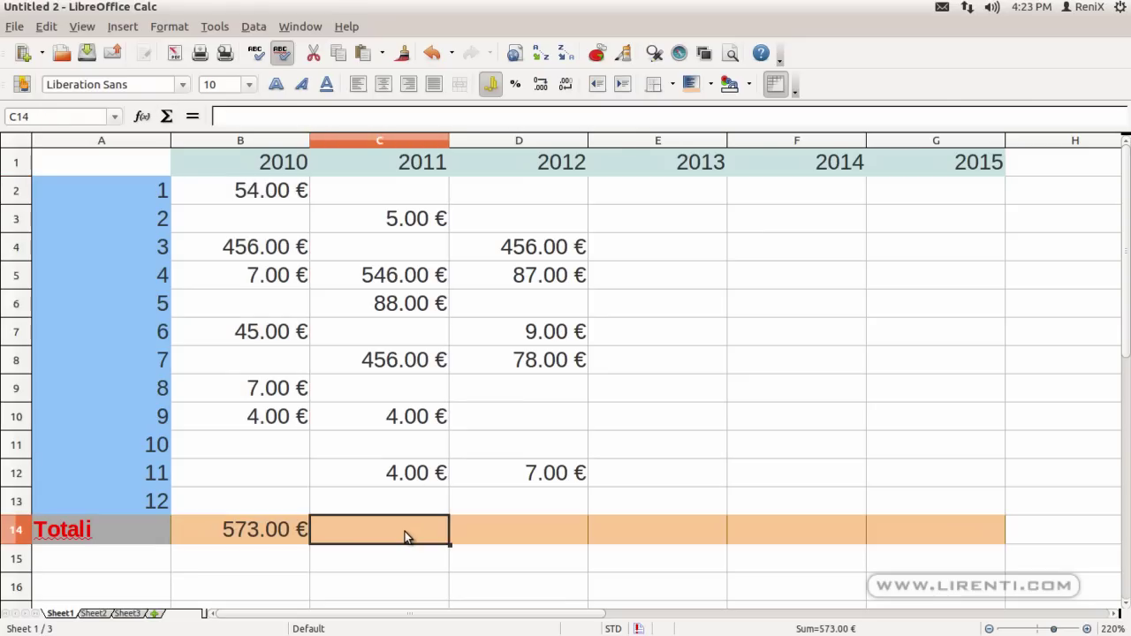
click(166, 116)
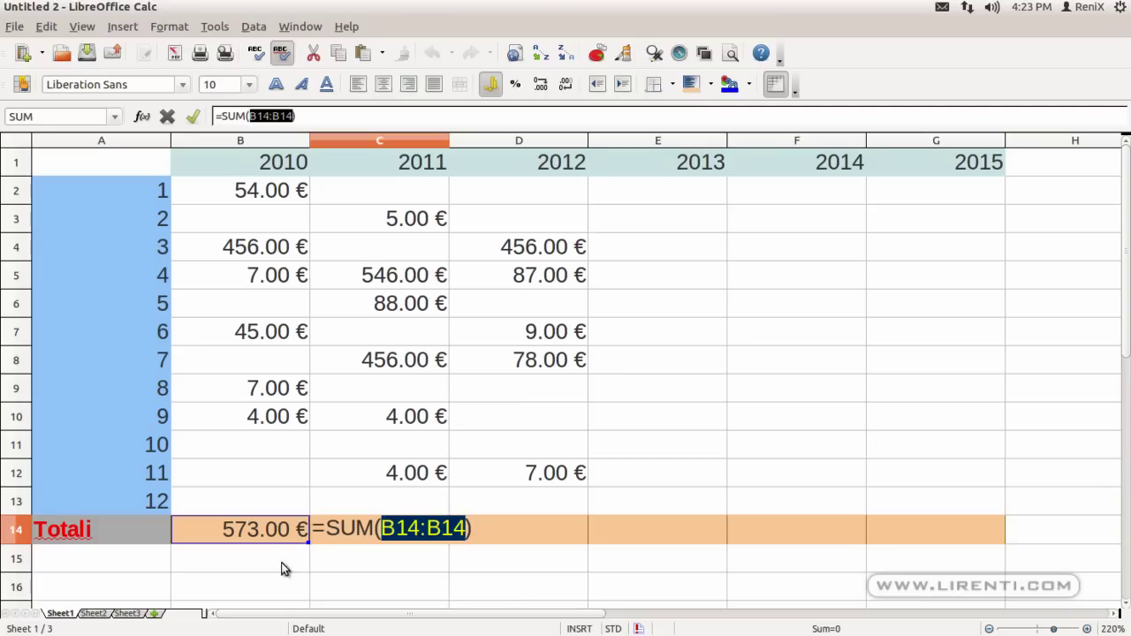
click(380, 416)
click(402, 201)
drag(402, 201, 420, 517)
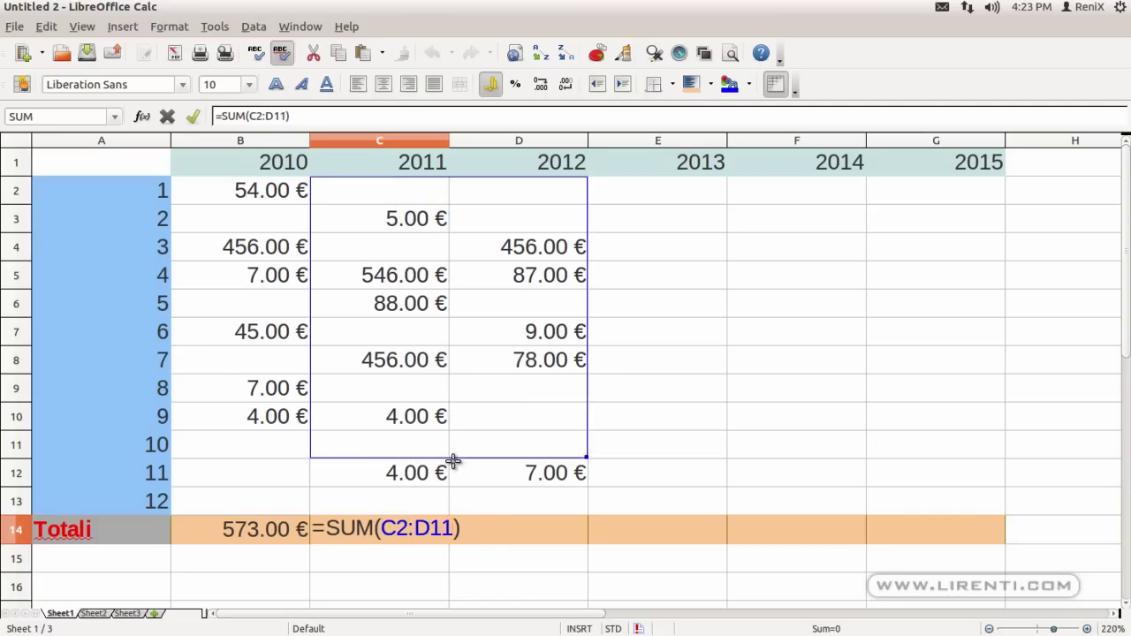
click(193, 117)
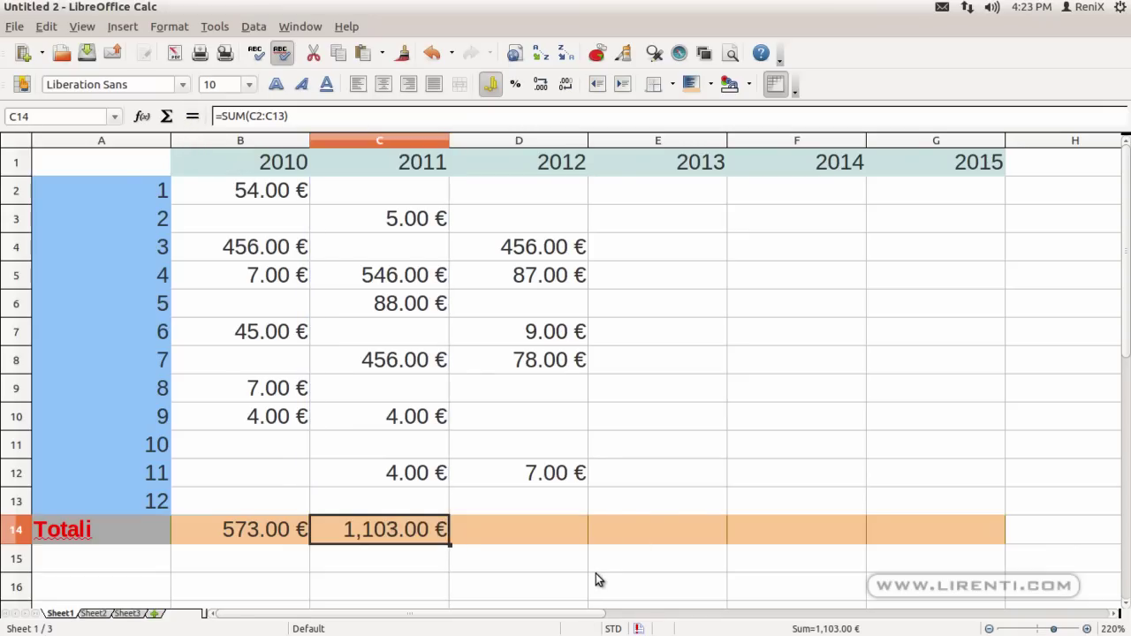
In the Writer note, type the explanation about choosing where the sum should appear.
key(alt+Tab)
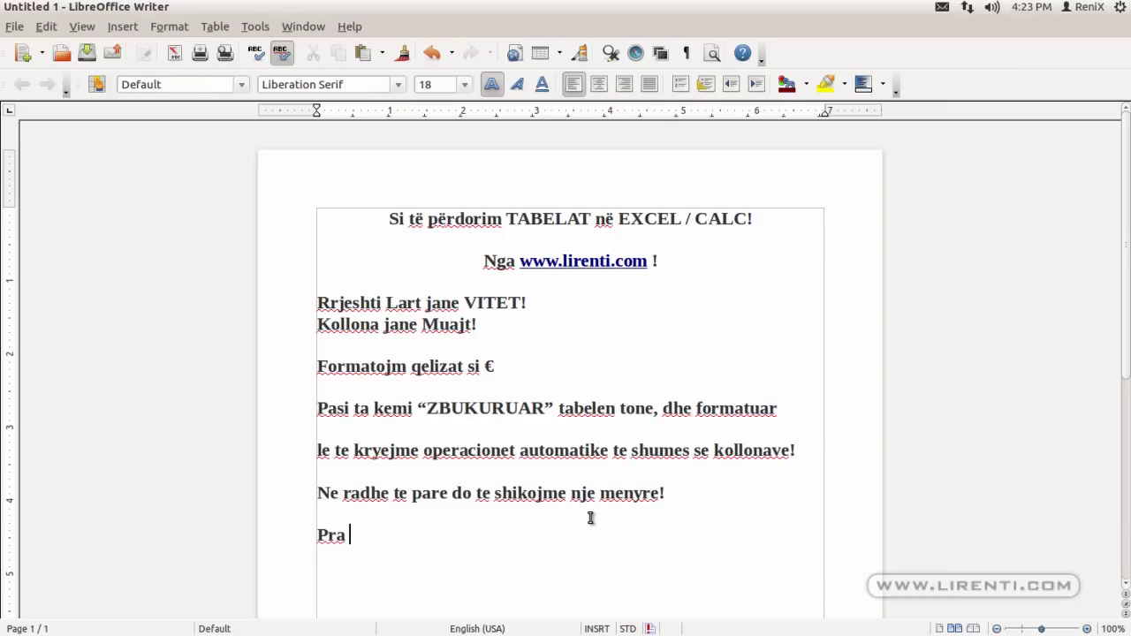
text(radhe te pare zgjedhim ku duam te )
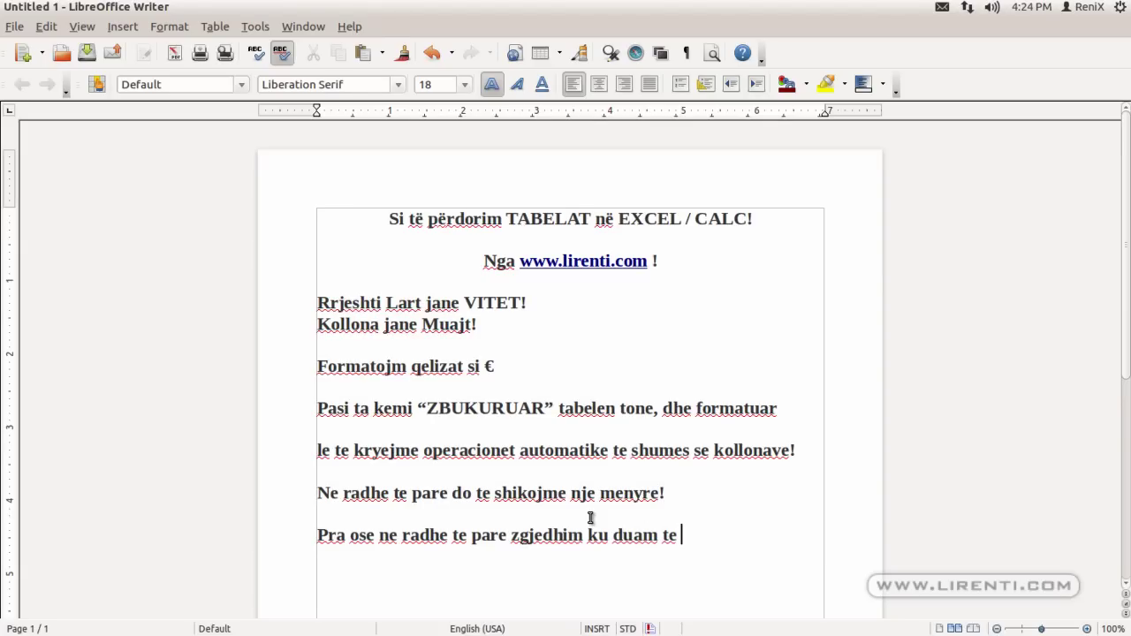
text(shfaqet shuma dhe SHT)
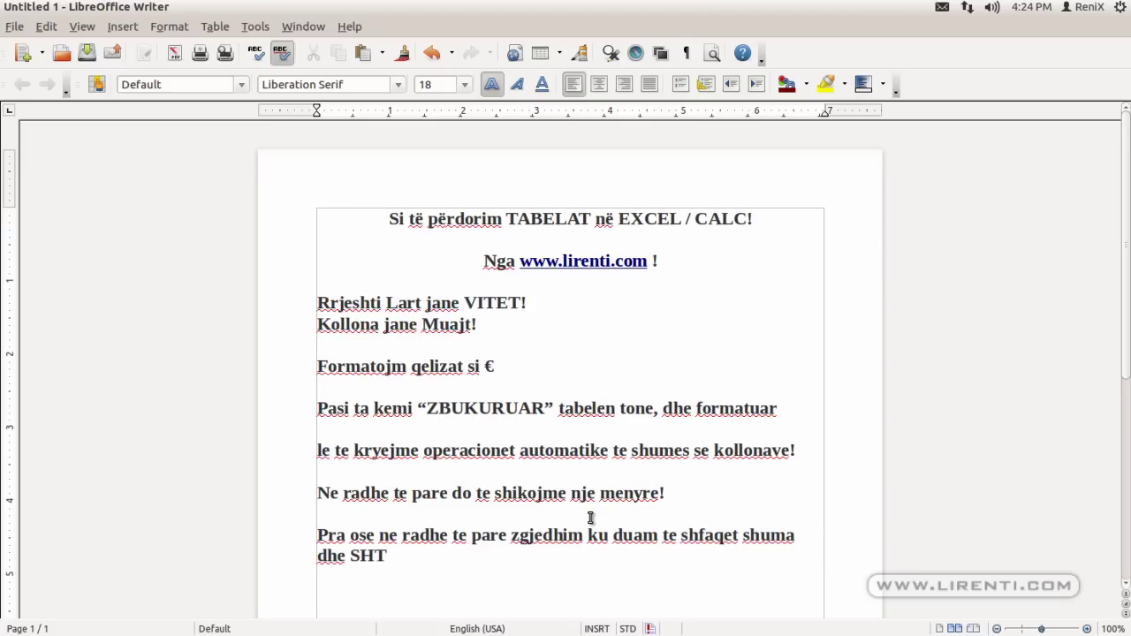
text(PIM Z)
key(BackSpace)
text(SA)
key(BackSpace)
key(BackSpace)
key(BackSpace)
Insert the Σ symbol into the note from the Special Characters chooser.
click(122, 27)
click(162, 78)
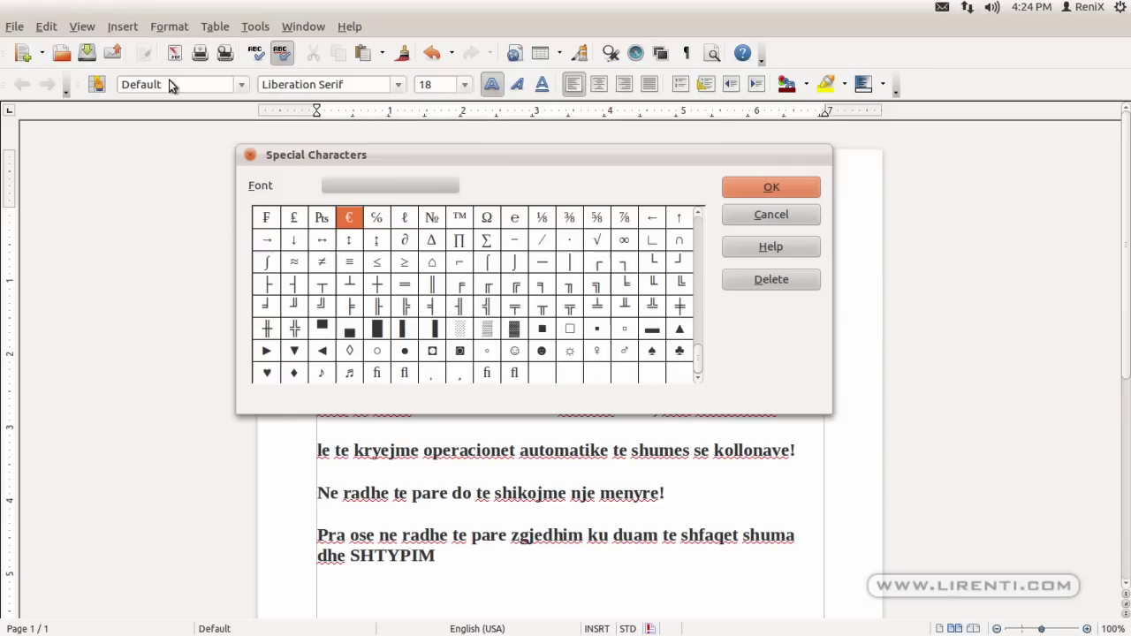
scroll(621, 282, up, 10)
scroll(621, 283, down, 6)
scroll(620, 284, down, 2)
scroll(619, 284, down, 3)
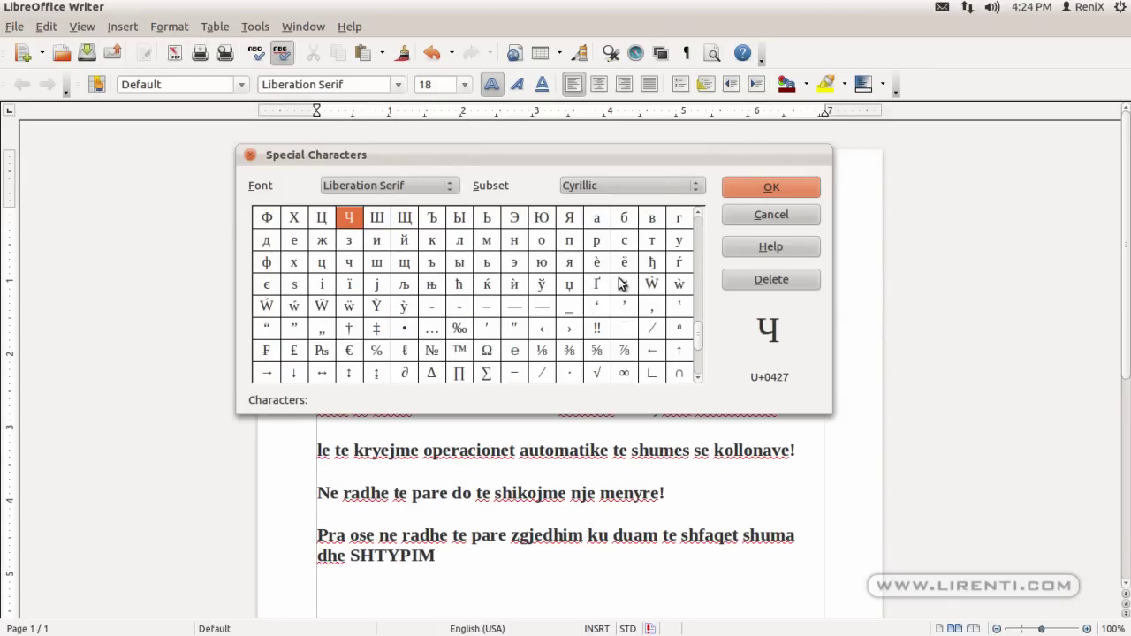
click(486, 306)
key(Return)
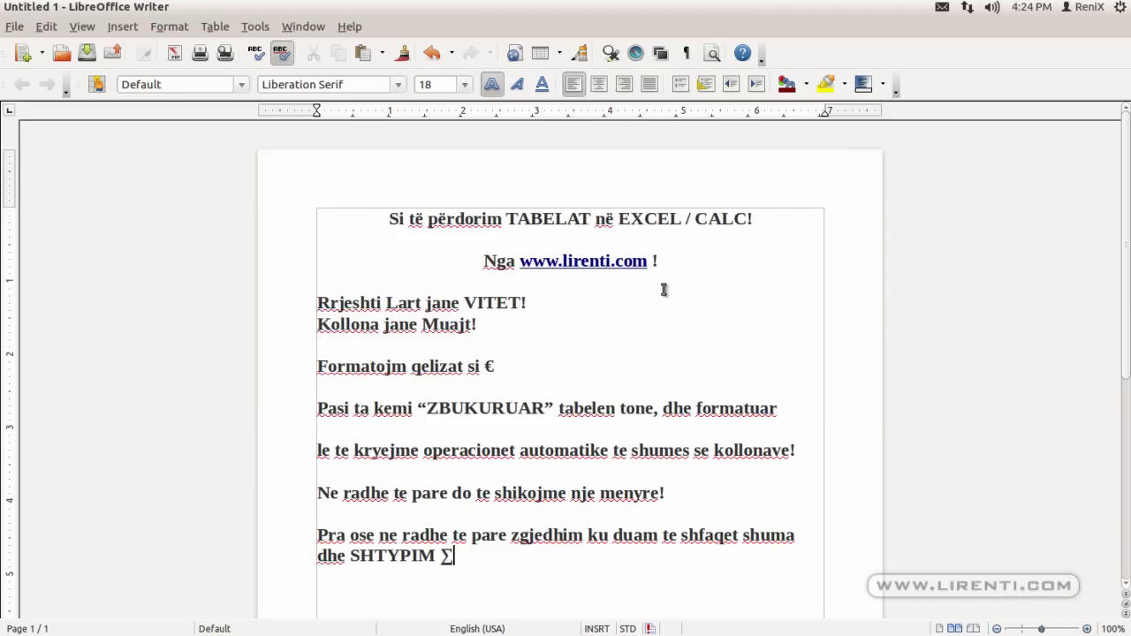
Add the whole-column tip and the question 'Po nese duam te bejme te gjithe rrjeshtat????'.
text( ose )
text(zgjedhim të gjithe kollonen dhe )
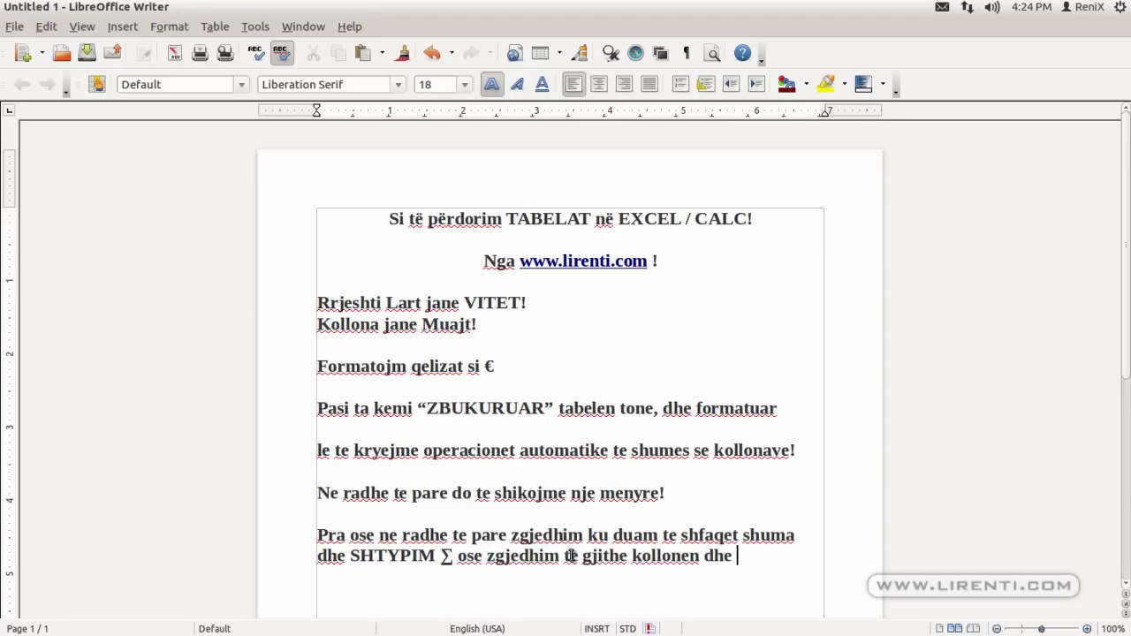
text(te fundit e lem per shumen!)
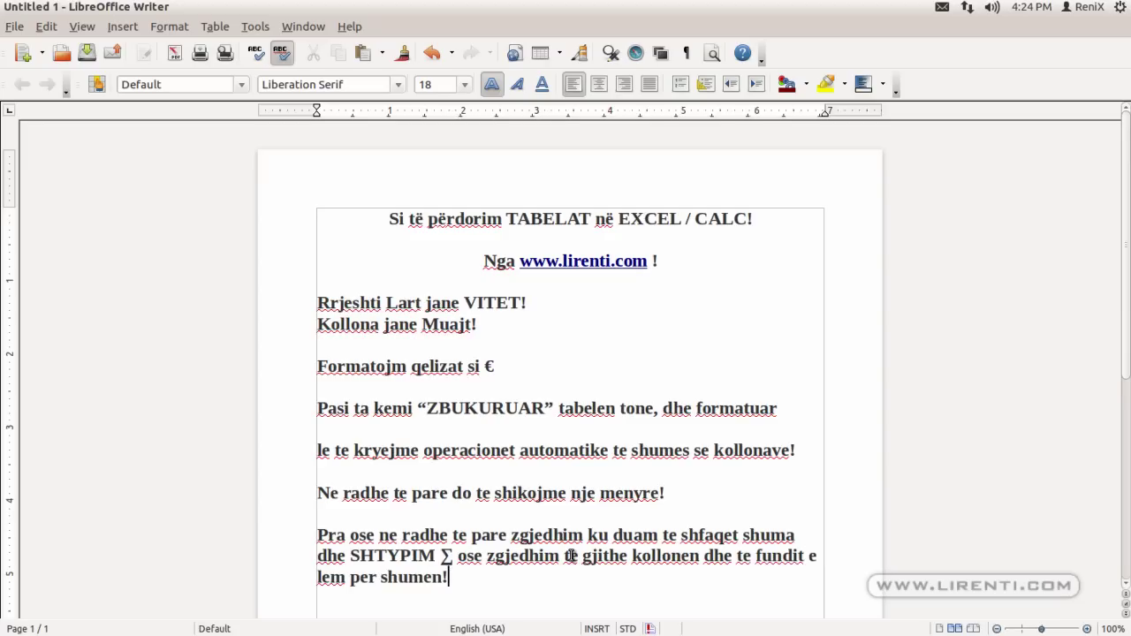
key(Return)
key(Return)
text(Po nese duamn t)
key(BackSpace)
key(BackSpace)
key(BackSpace)
text(te bejme te gjithe )
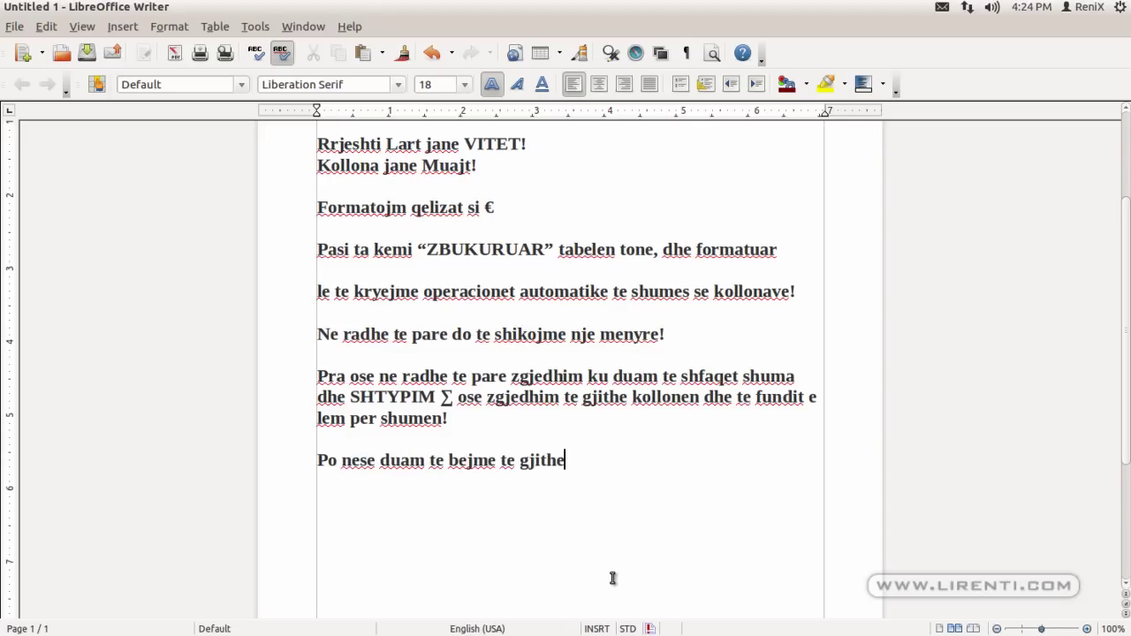
text(rr)
key(BackSpace)
text(rjeshtat????)
key(Return)
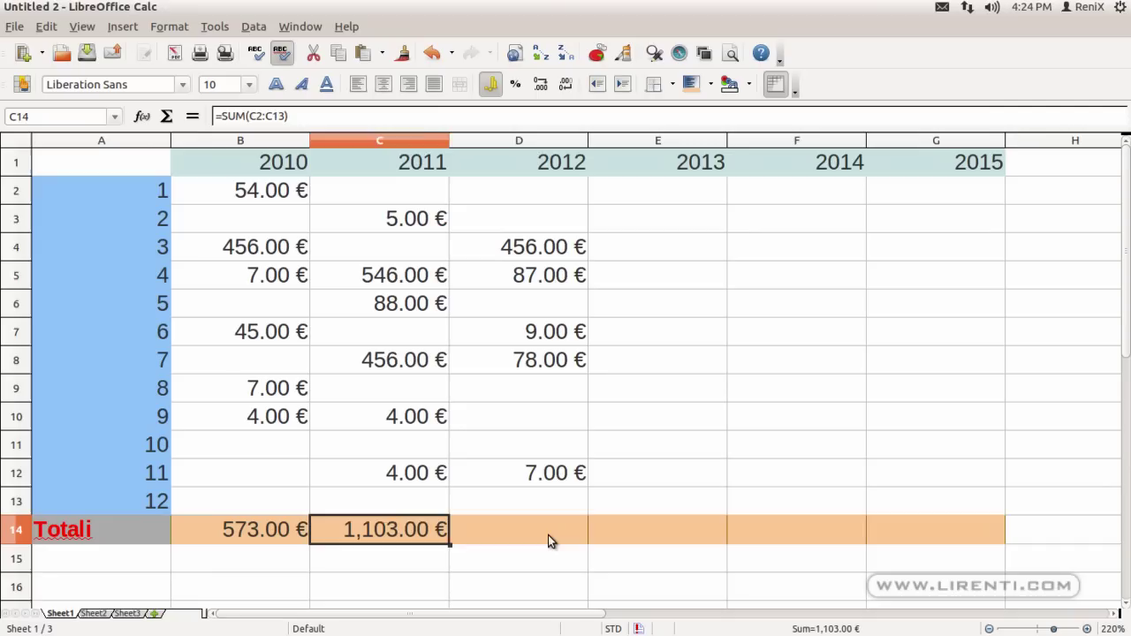
click(546, 539)
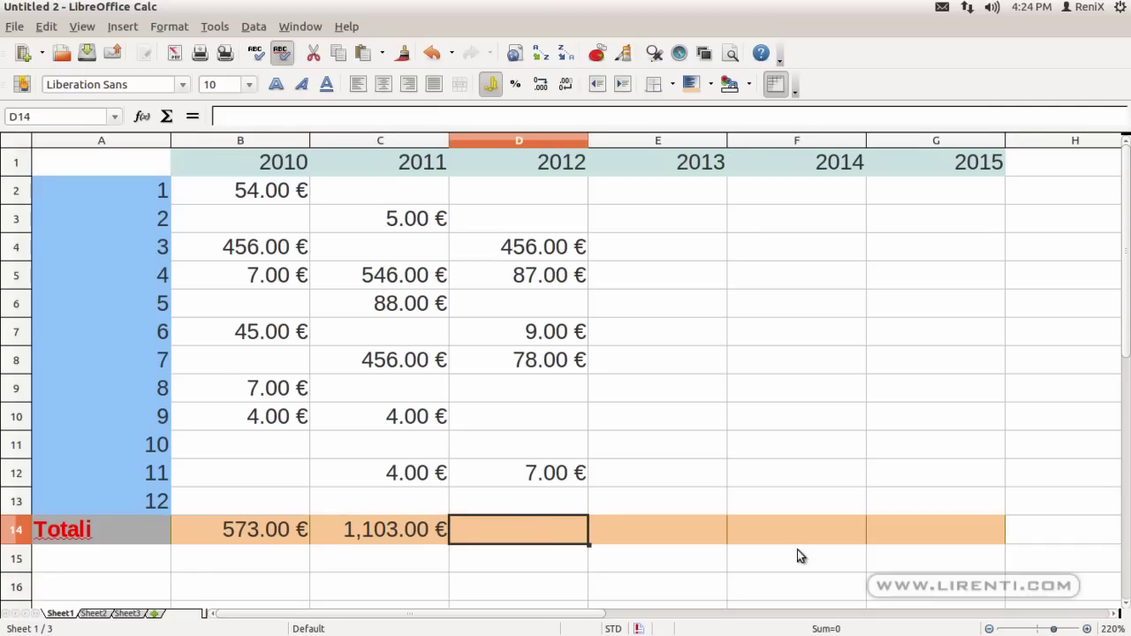
Auto-sum B2:G14 so column G gets row totals (G14 = 1,676.00 €), then start noting it in Writer.
mouse_move(956, 530)
mouse_down()
mouse_move(349, 233)
mouse_move(250, 198)
mouse_up()
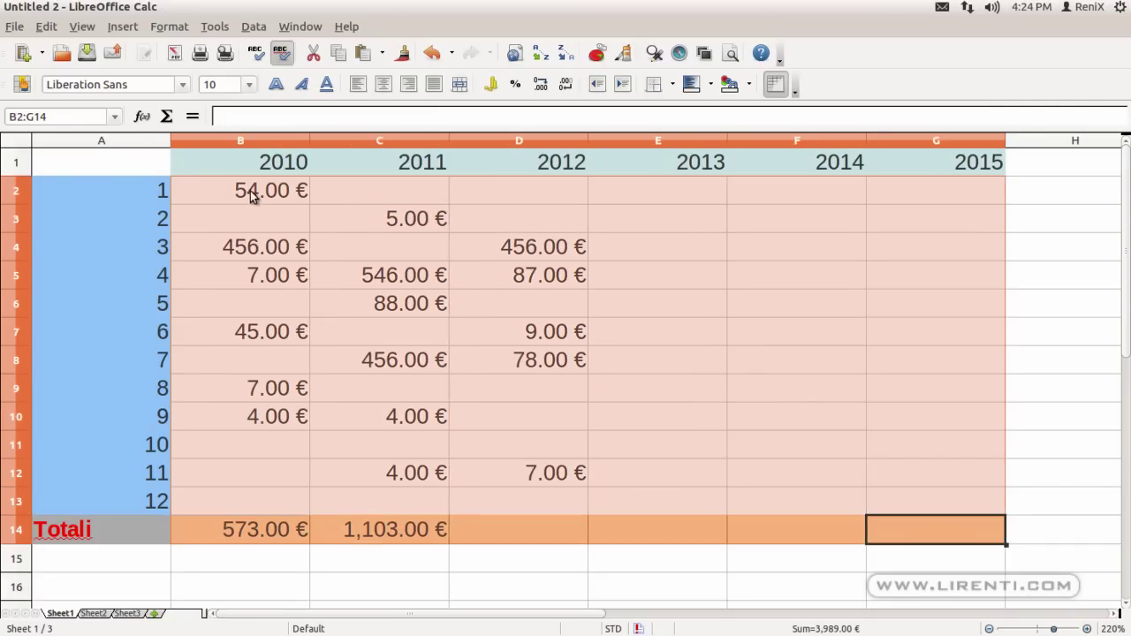
click(167, 118)
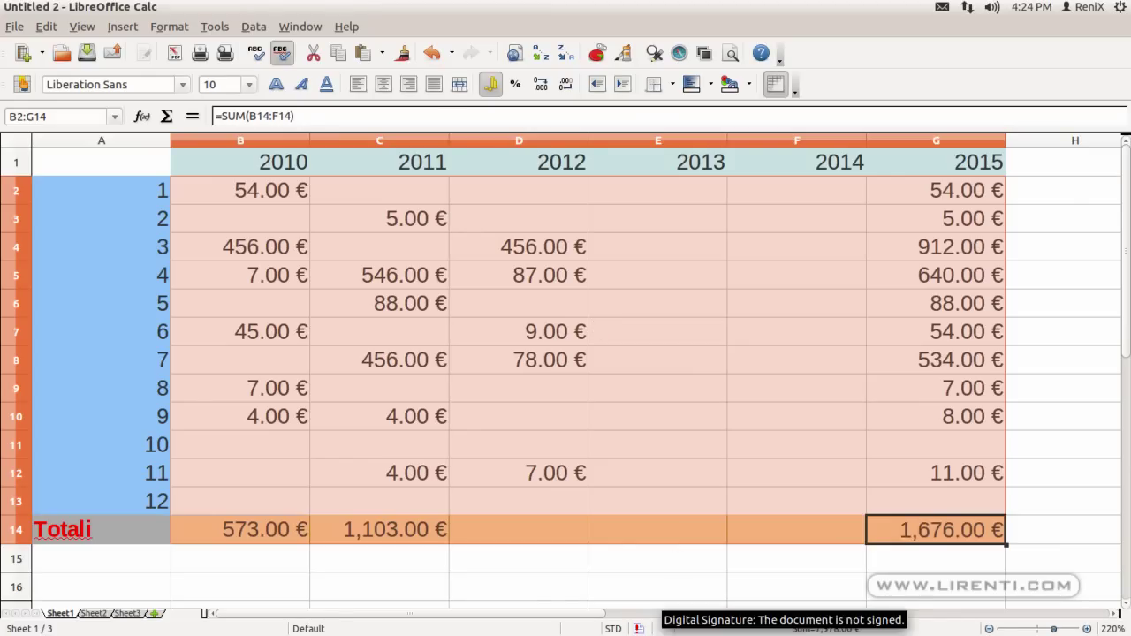
key(alt+Tab)
text(Ne kete rast, kolon)
Complete 'Ne kete rast, kollona e fundit u morr si totali!' and add the line 'Le ta korigjojme'.
key(BackSpace)
key(BackSpace)
text(lona e fundit u morr si to)
key(BackSpace)
text(i tota)
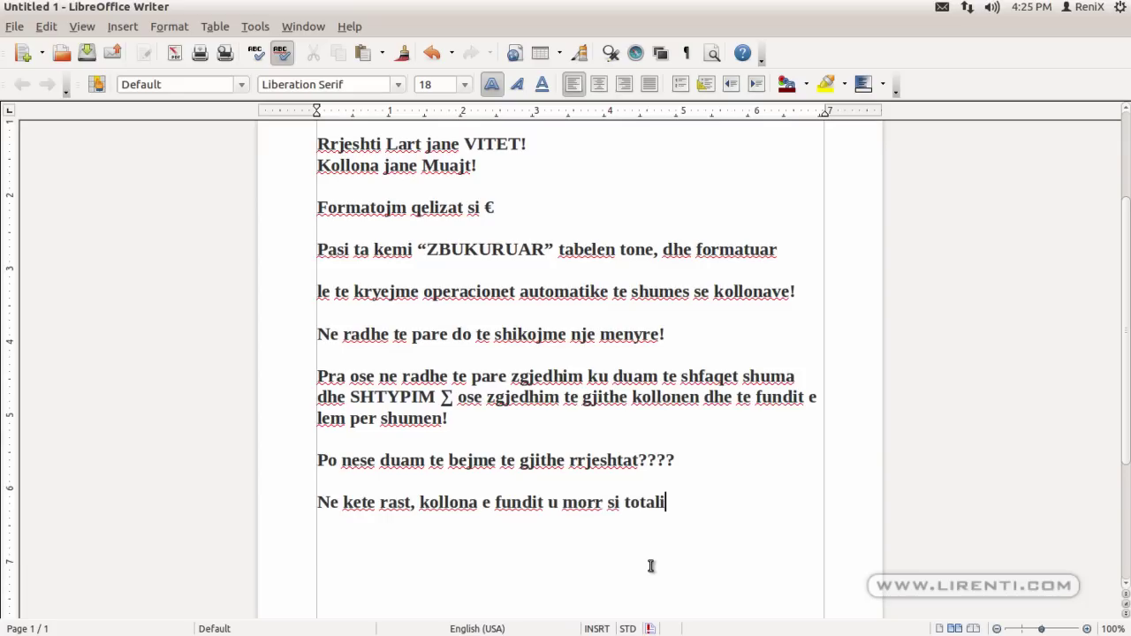
key(Return)
text(kete)
key(BackSpace)
key(BackSpace)
key(BackSpace)
key(BackSpace)
text(ILKe)
key(BackSpace)
key(BackSpace)
text(e ta korigjojme..)
Back in Calc, undo all the previously added row and column totals.
key(Return)
key(alt+Tab)
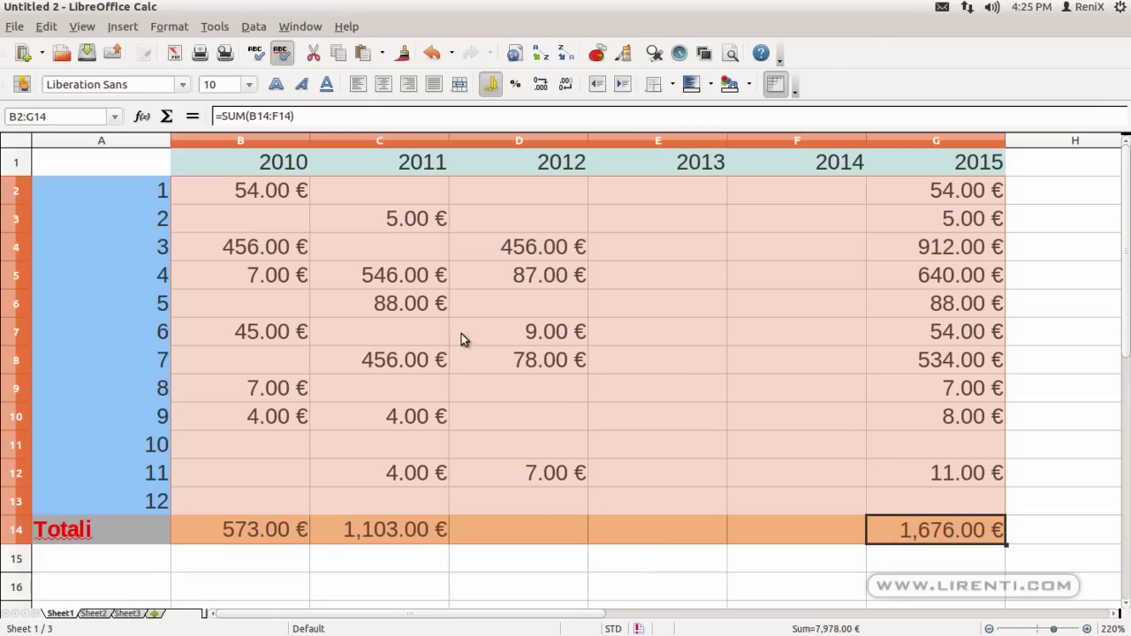
key(ctrl+z)
key(ctrl+z)
key(ctrl+z)
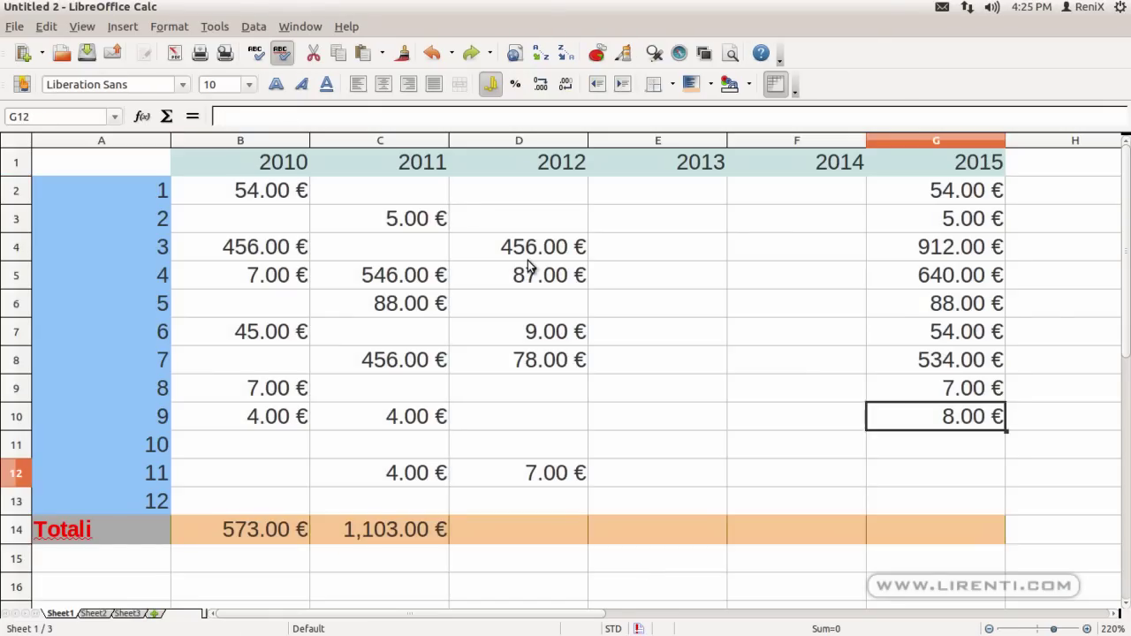
key(ctrl+z)
key(ctrl+z)
key(ctrl+z)
key(ctrl+z)
key(ctrl+z)
key(ctrl+z)
key(ctrl+z)
key(ctrl+z)
key(ctrl+z)
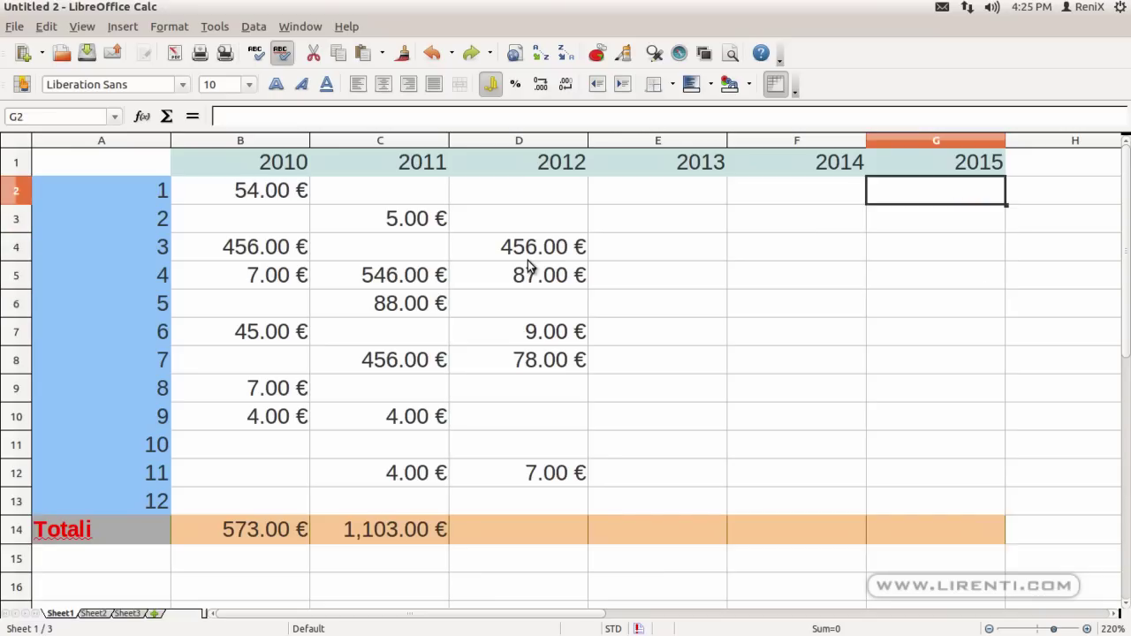
key(ctrl+z)
click(798, 509)
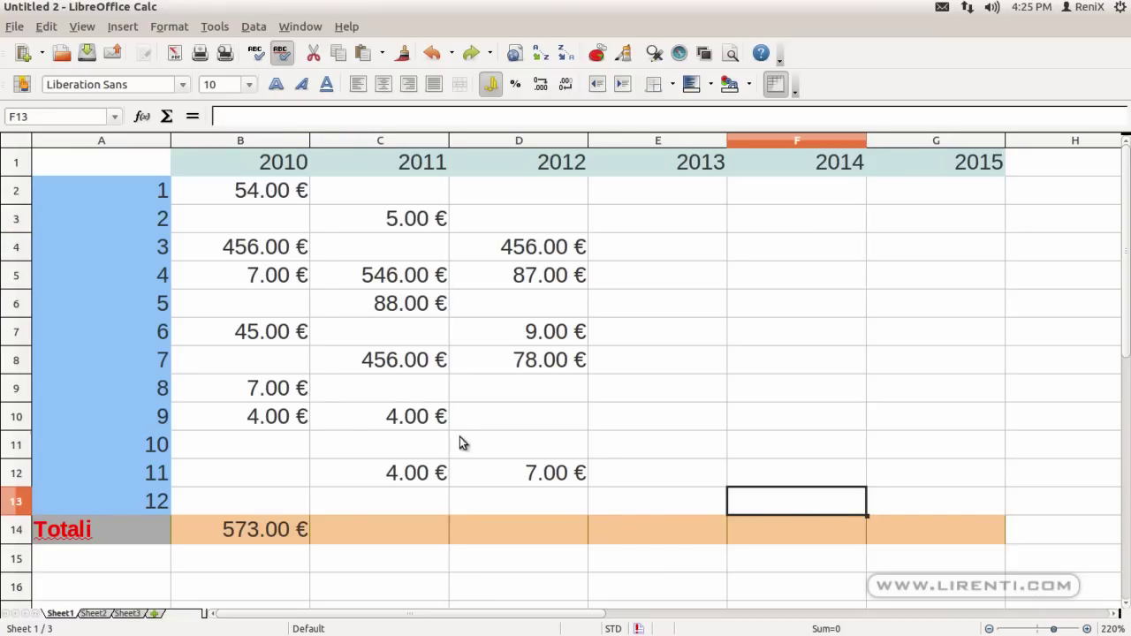
click(270, 531)
key(ctrl+z)
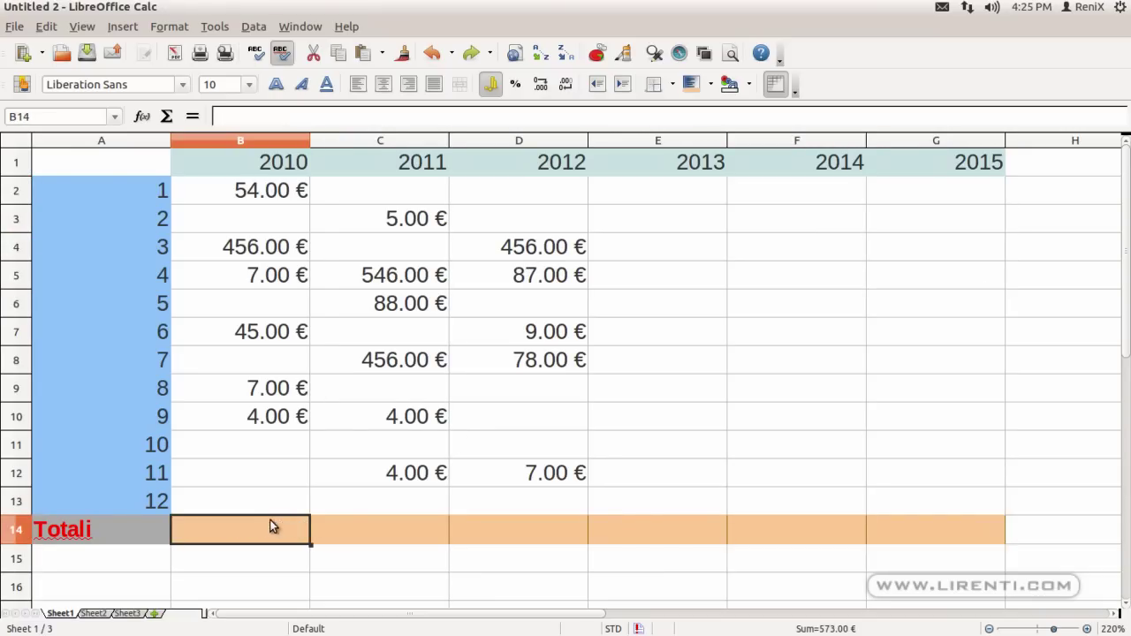
key(ctrl+z)
key(ctrl+z)
key(ctrl+z)
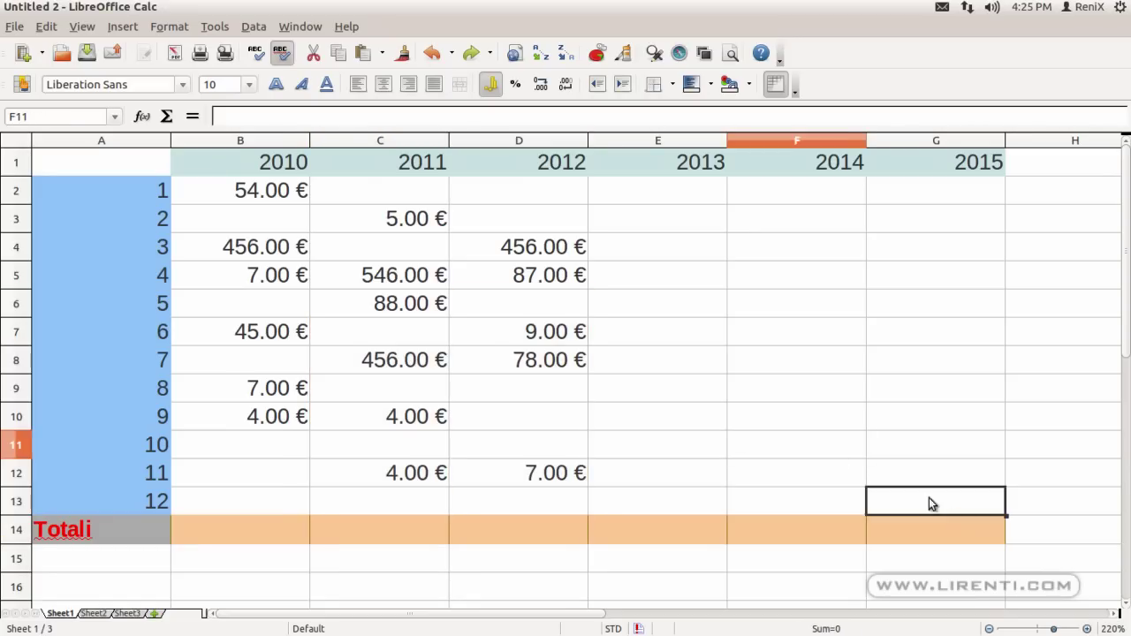
key(ctrl+z)
Retry Sum on B2:G14, then undo the automatic totals again.
drag(990, 541, 234, 194)
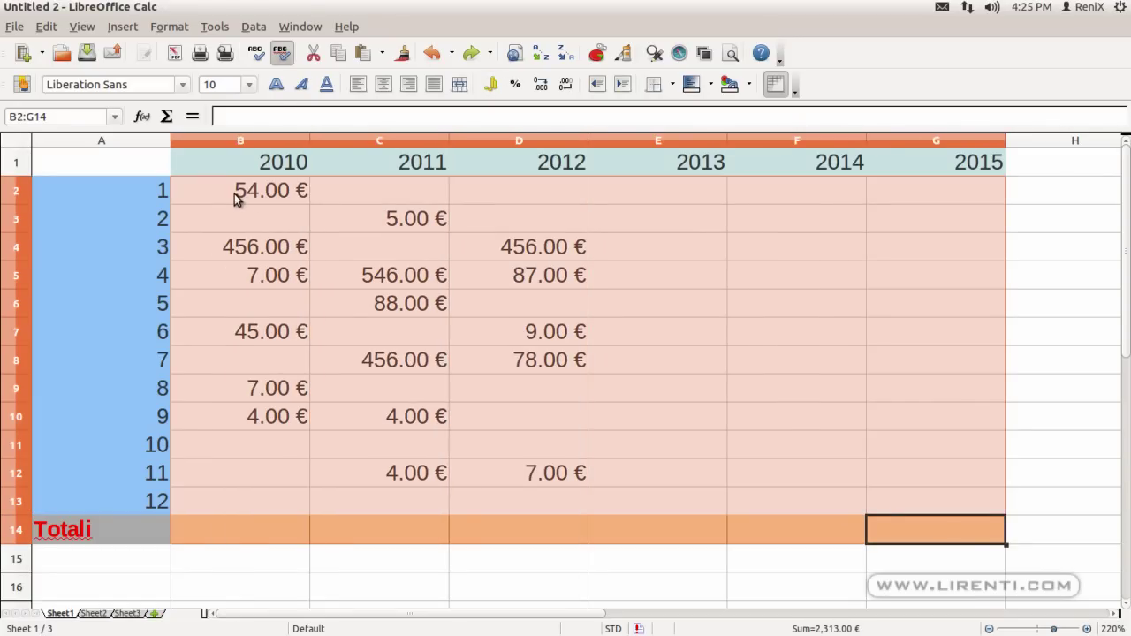
click(168, 118)
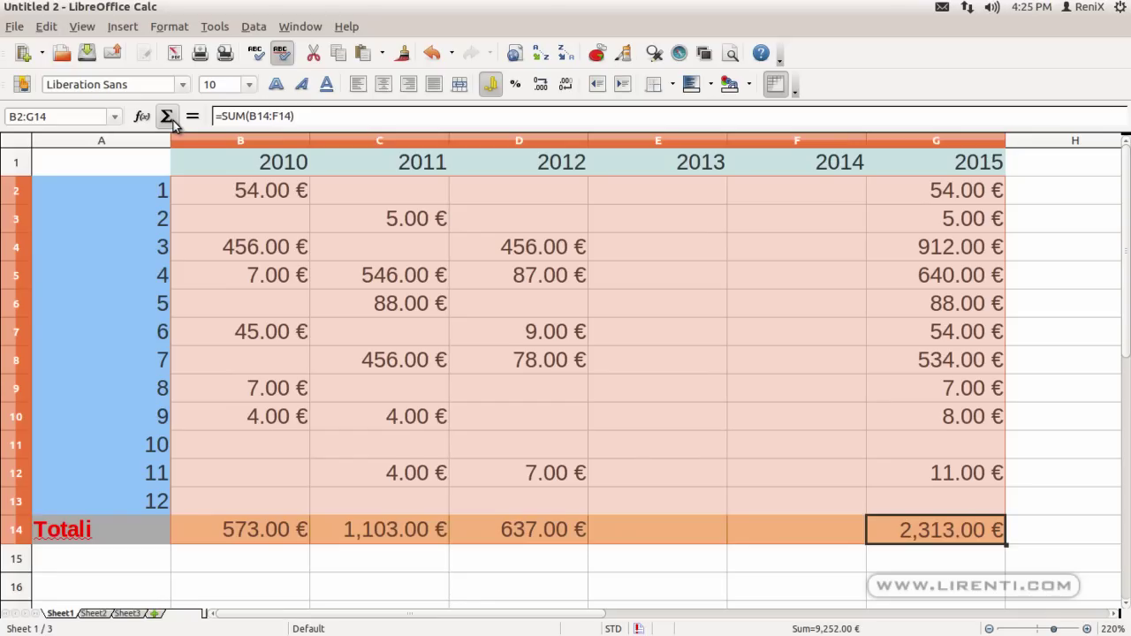
key(ctrl+z)
key(ctrl+z)
key(ctrl+z)
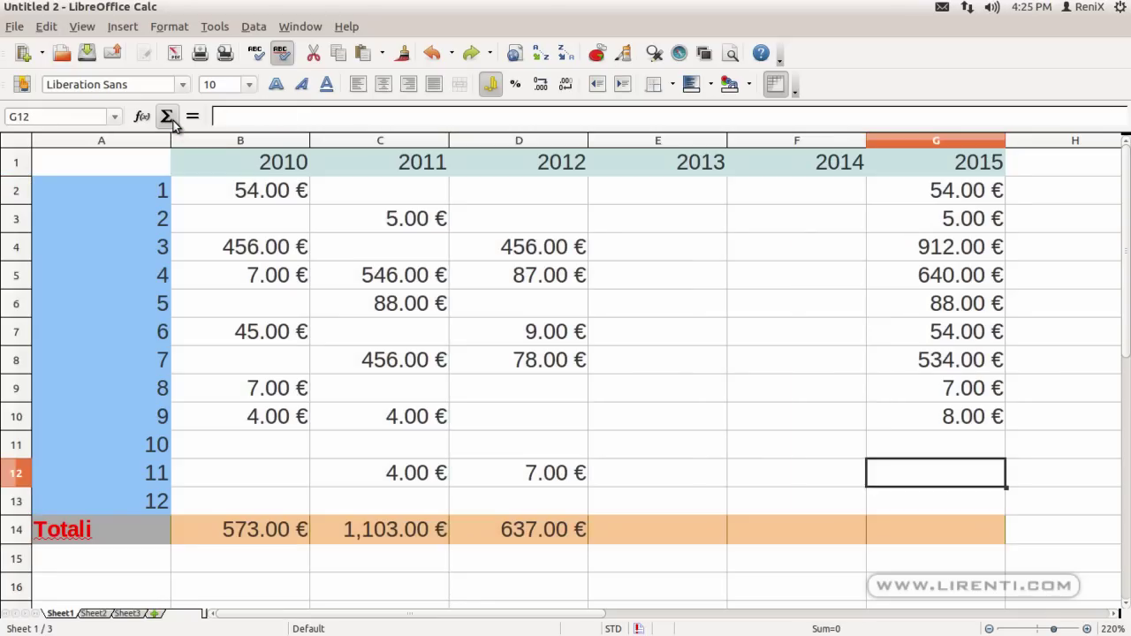
key(ctrl+z)
key(ctrl+z)
key(ctrl+z)
key(ctrl+z)
key(ctrl+z)
key(ctrl+z)
key(ctrl+z)
key(ctrl+z)
key(ctrl+z)
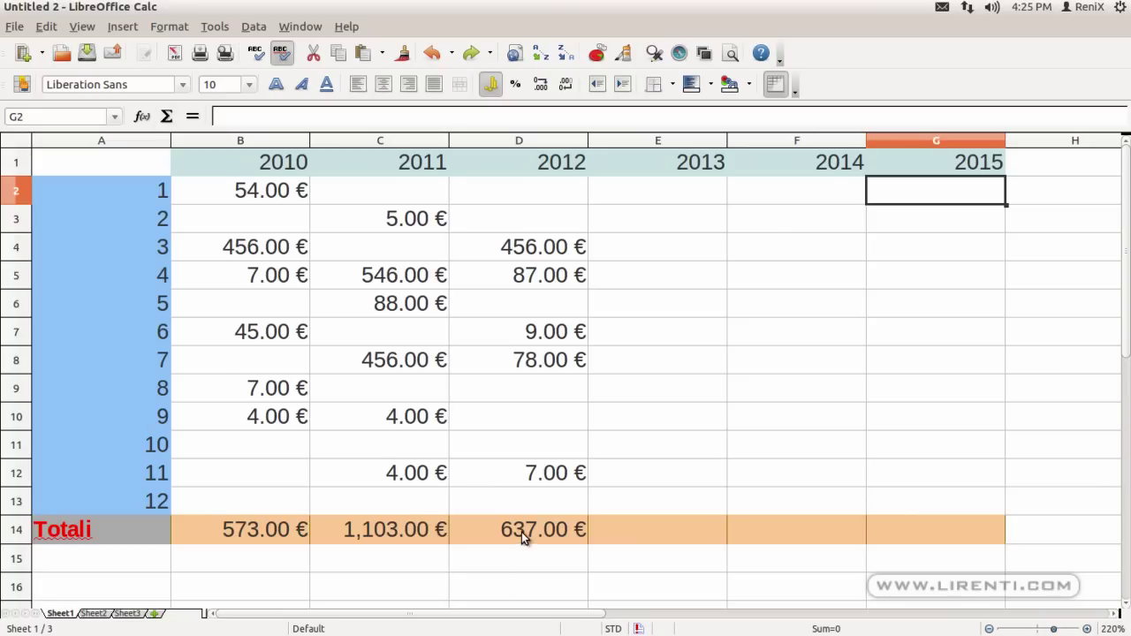
key(ctrl+z)
key(ctrl+z)
key(ctrl+z)
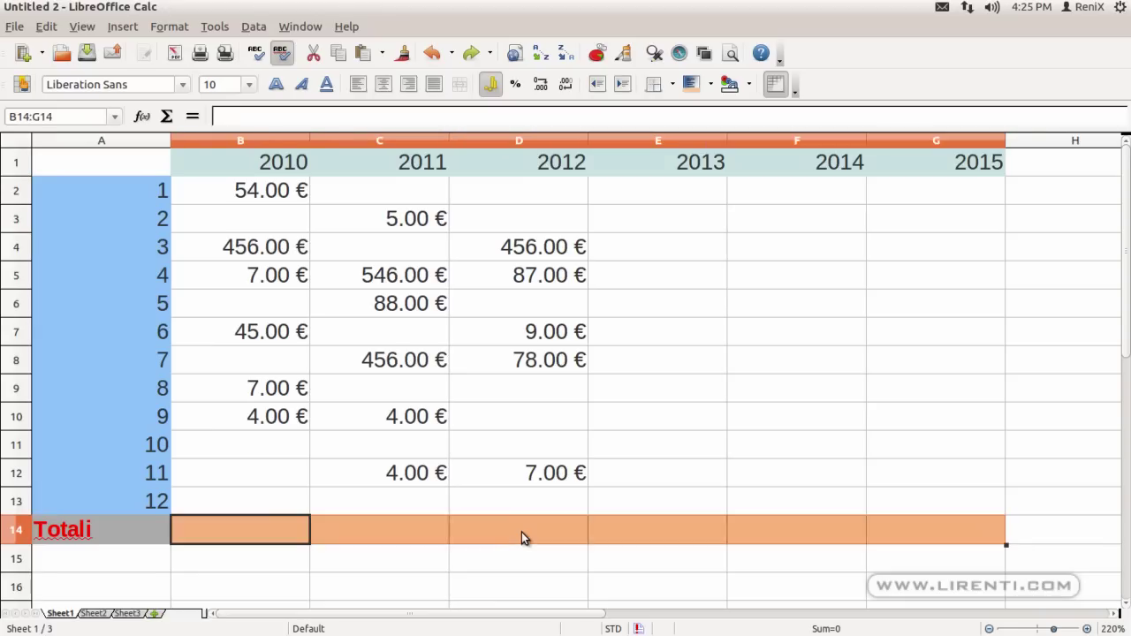
Sum the 2010–2012 columns into the Totali row (519.00 €, 1,103.00 €, 637.00 €).
drag(535, 533, 221, 214)
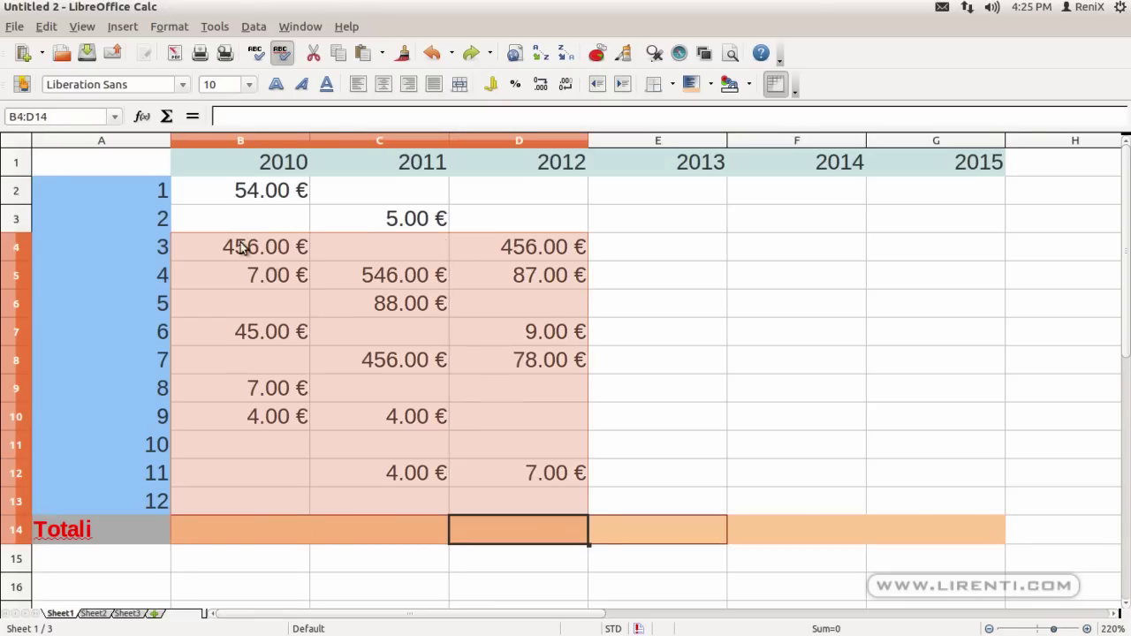
click(172, 120)
click(603, 217)
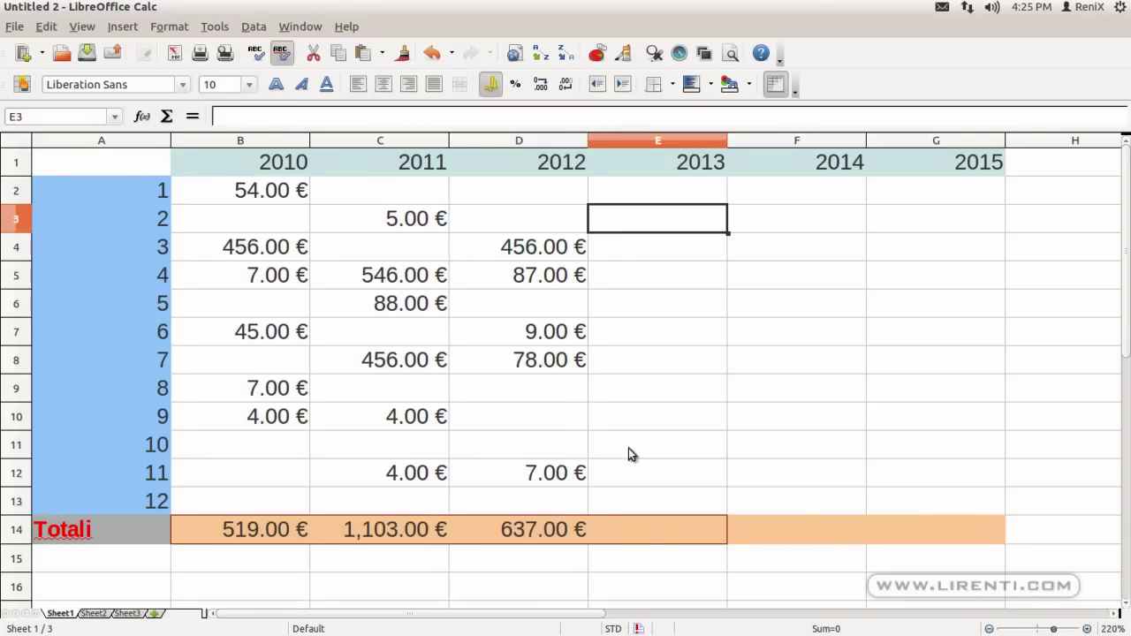
Place the Totali row's grand total of 2,259.00 in H14.
drag(202, 535, 938, 529)
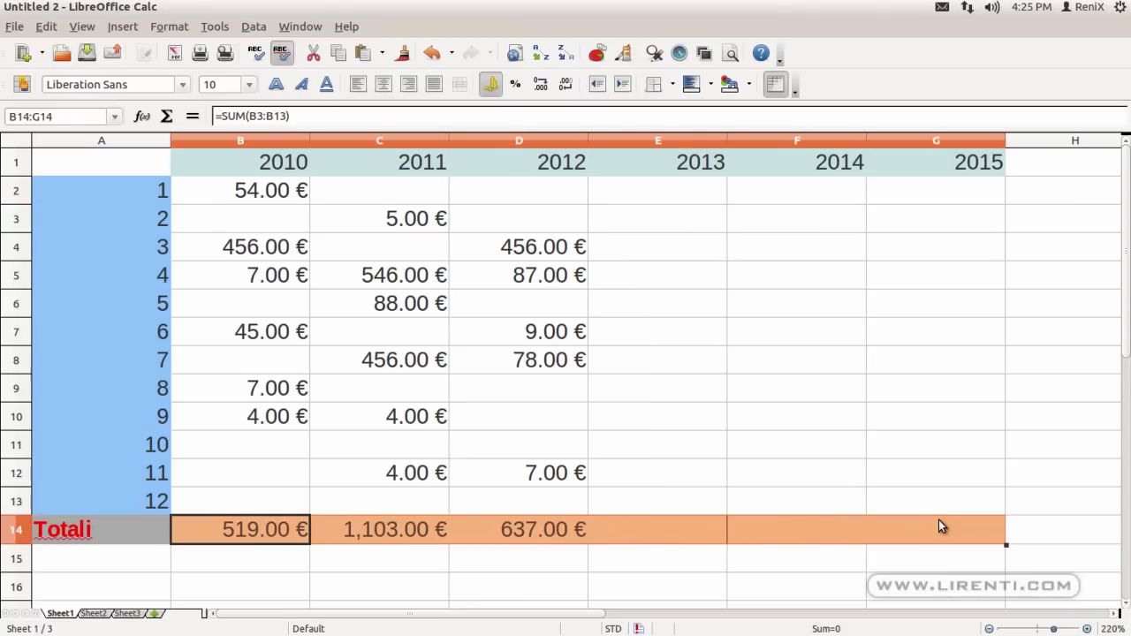
click(166, 116)
click(780, 451)
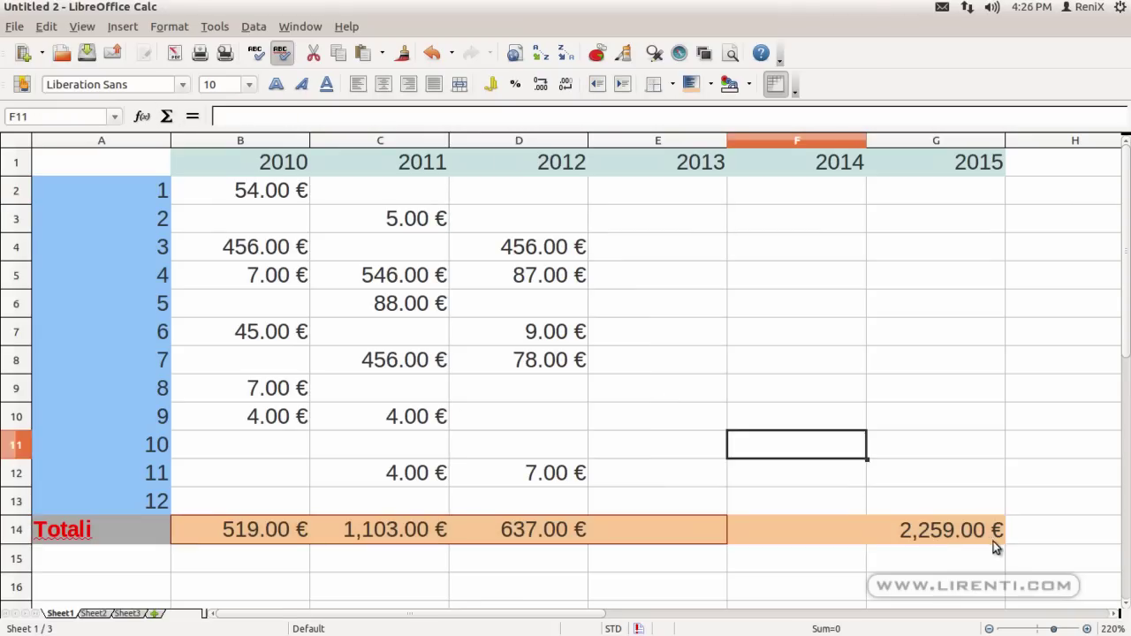
click(985, 543)
key(ctrl+z)
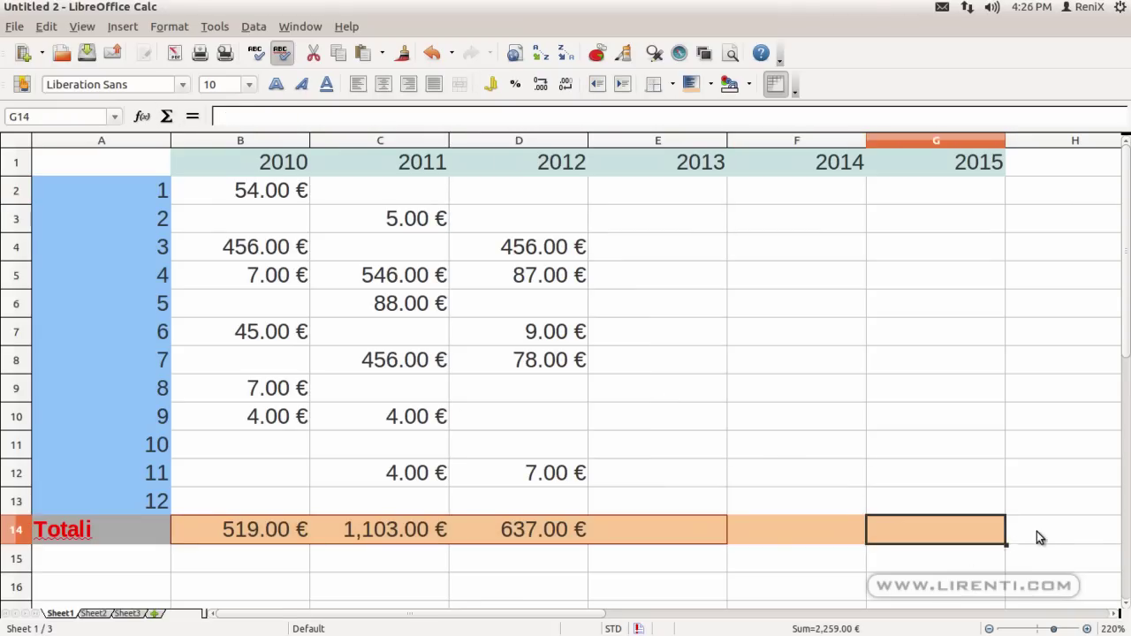
click(1040, 541)
drag(959, 534, 188, 533)
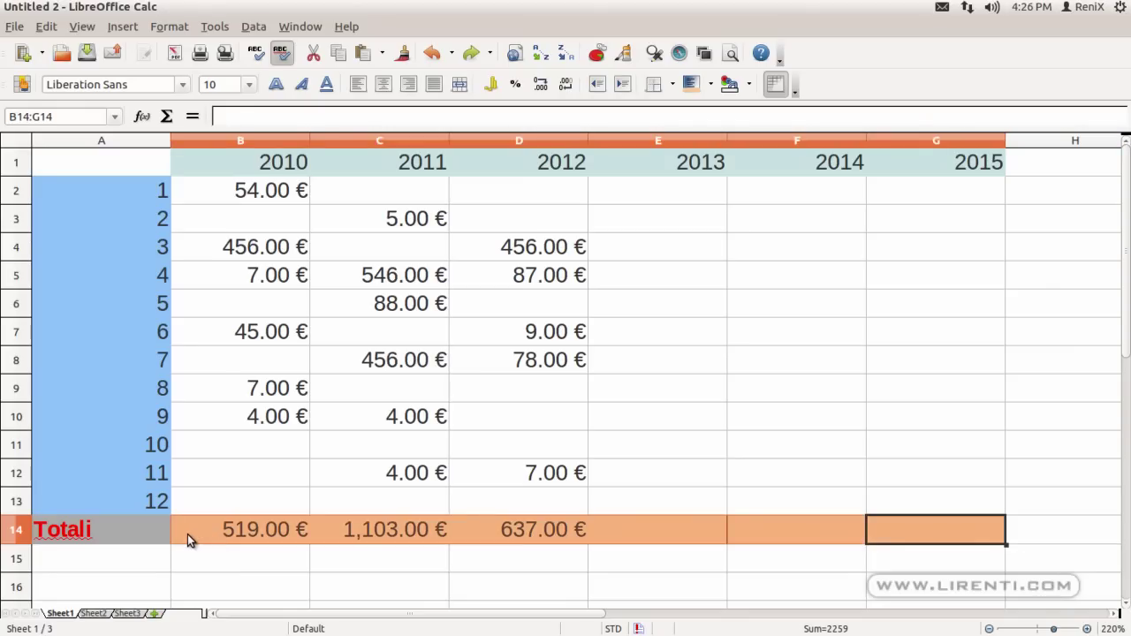
drag(1070, 545, 301, 538)
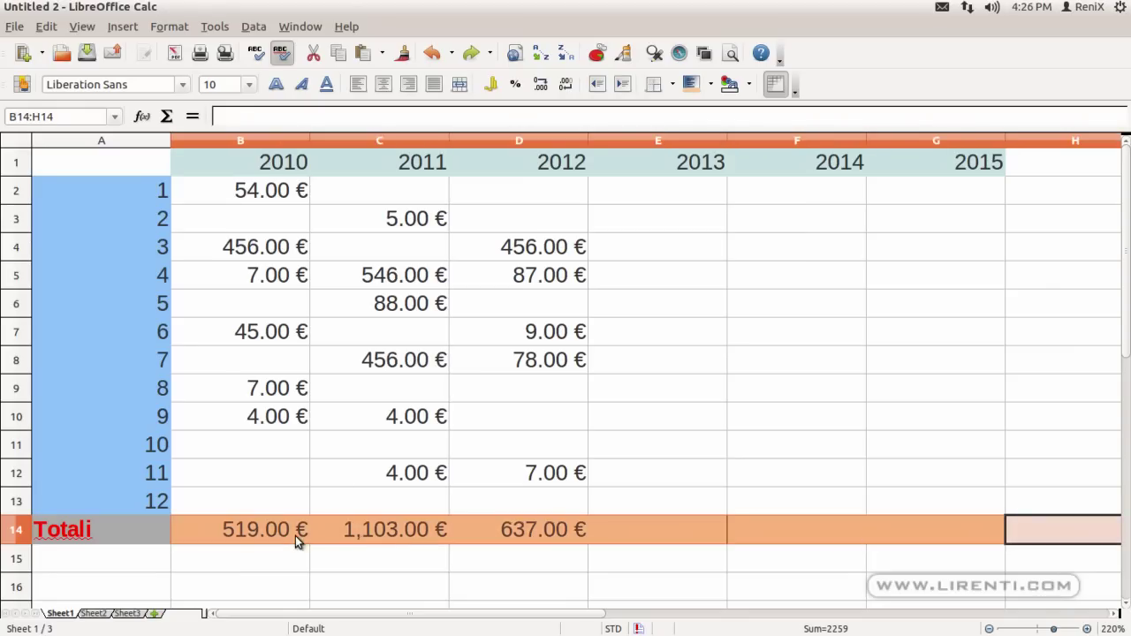
click(166, 116)
Label H13 'Totali I TOTALIT :)' above the 2,259.00 grand total.
click(1051, 501)
text(Totali Final)
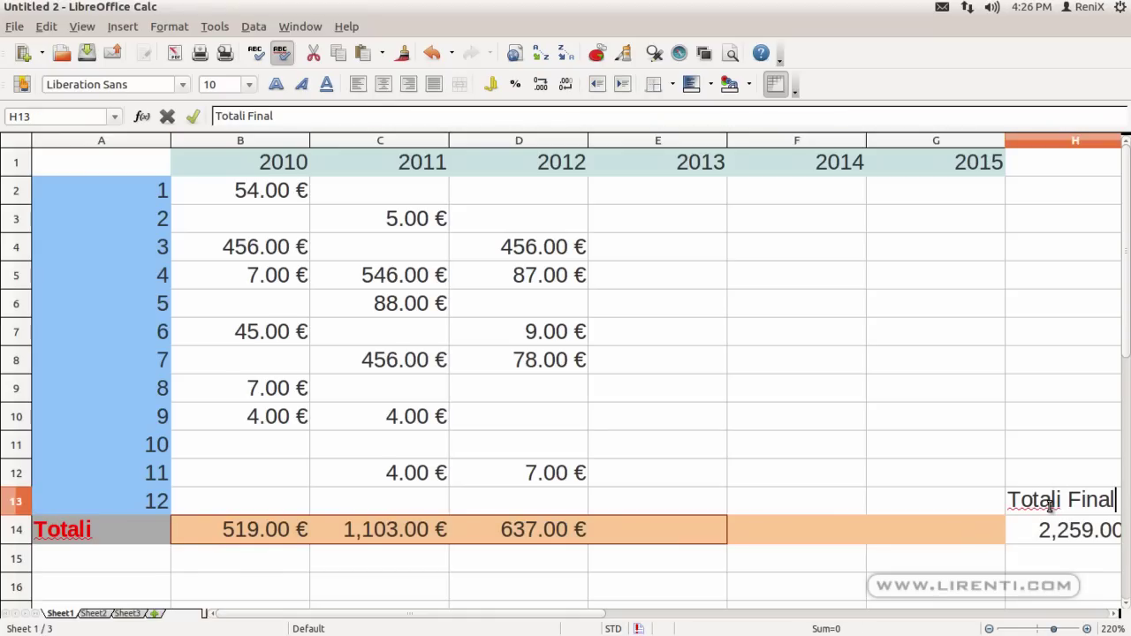
key(BackSpace)
key(BackSpace)
key(BackSpace)
key(BackSpace)
key(BackSpace)
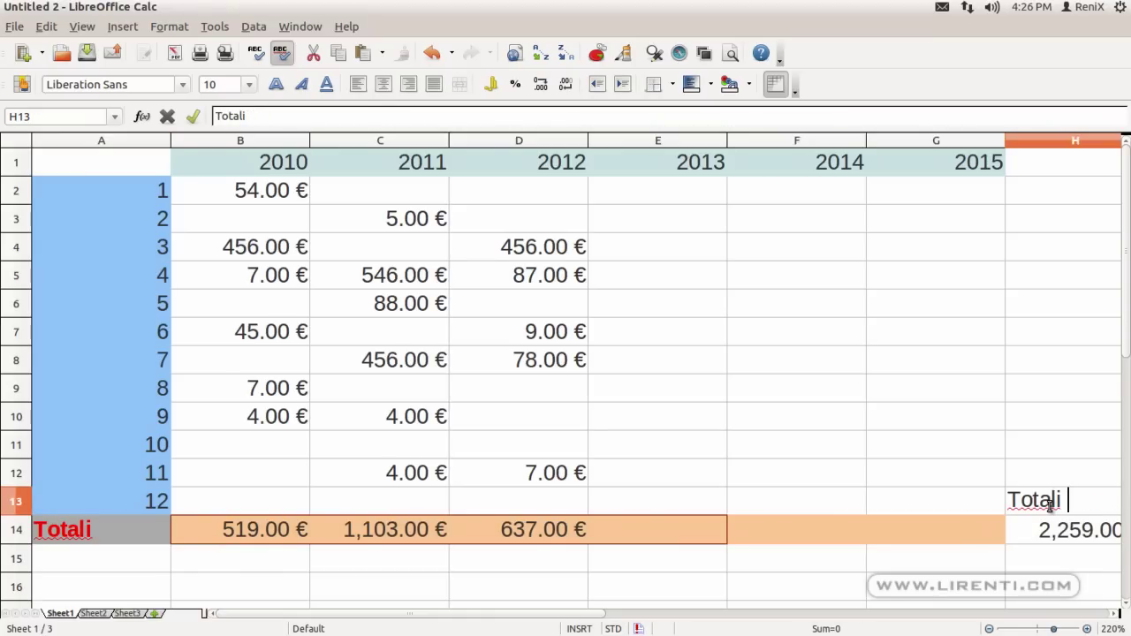
text(I)
text( T)
text(OTALIT :))
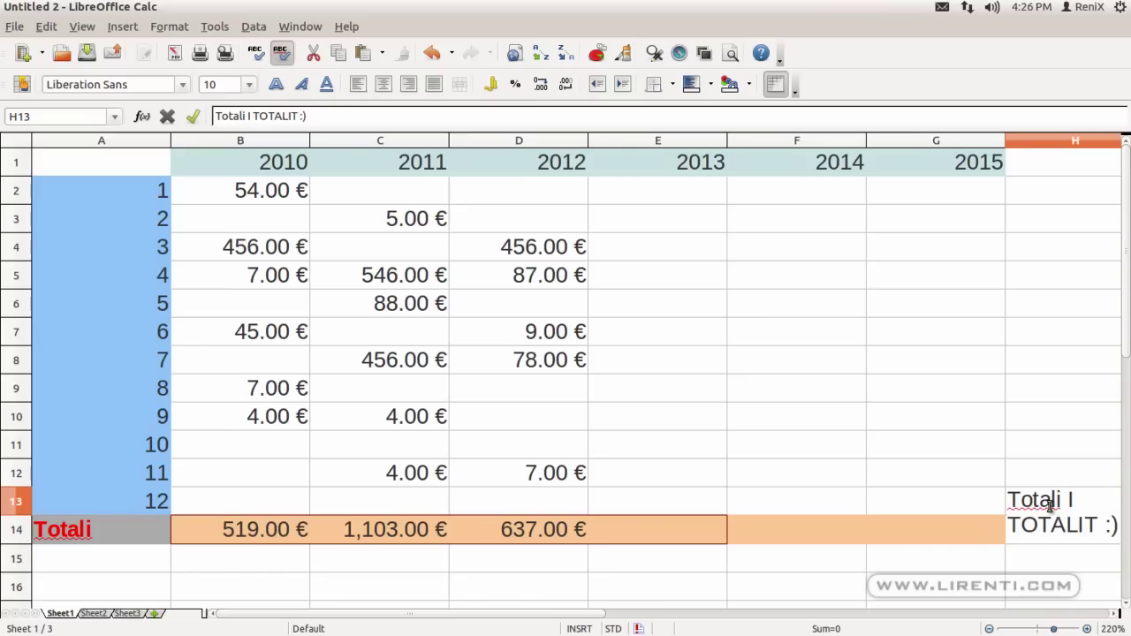
click(1029, 418)
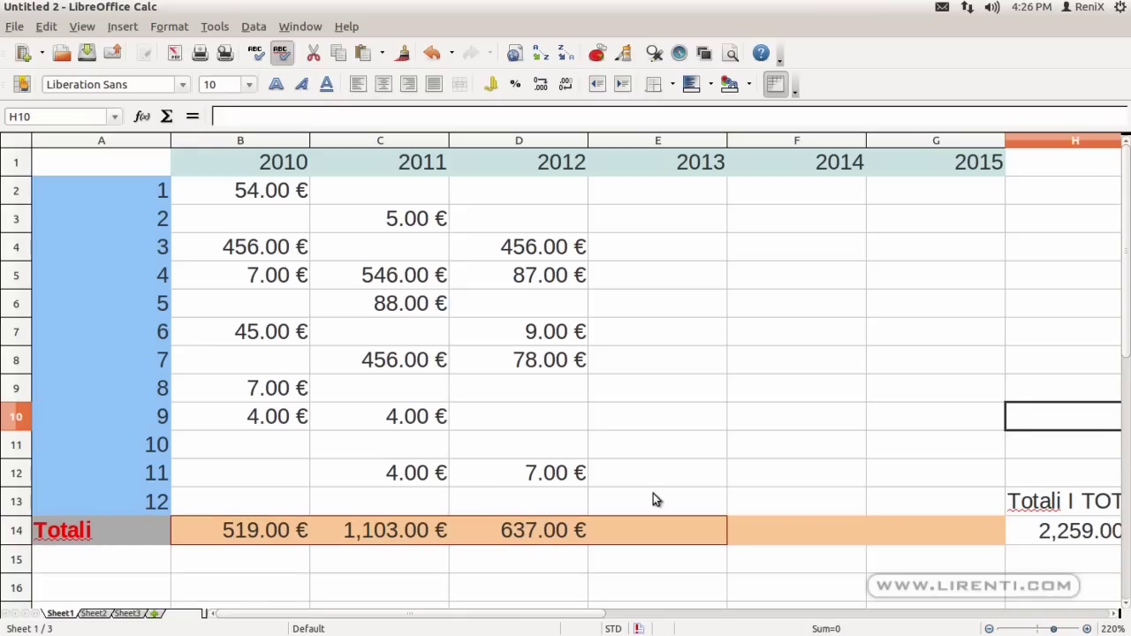
click(251, 568)
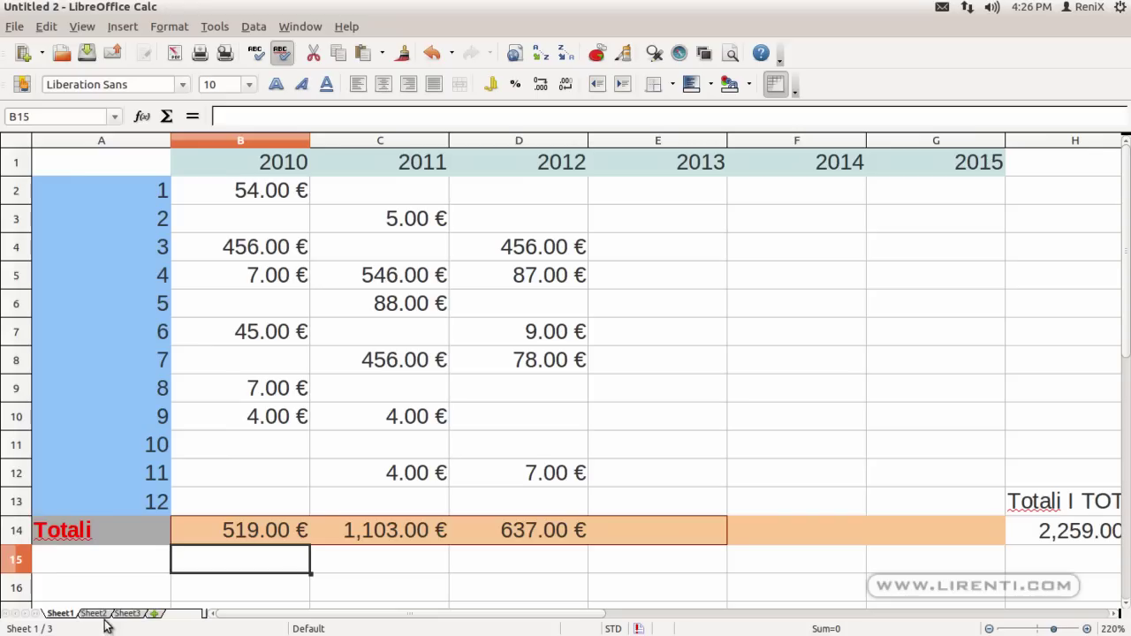
Start a new page in the Writer note with lines on doing the sum and 'Po prodhimin?'.
key(alt+Tab)
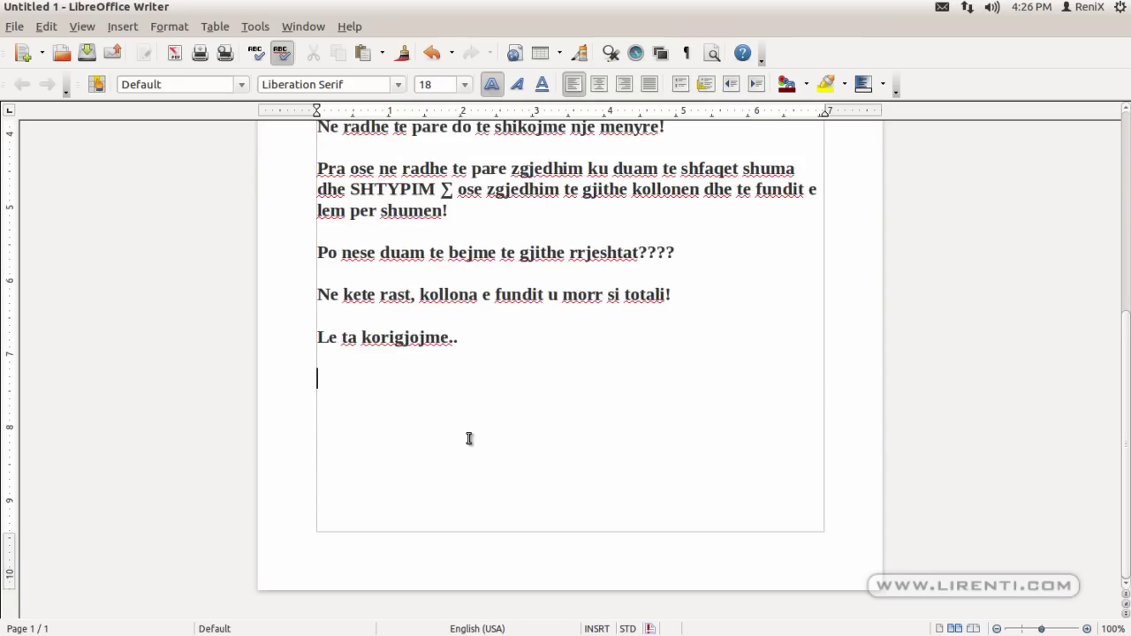
key(ctrl+Return)
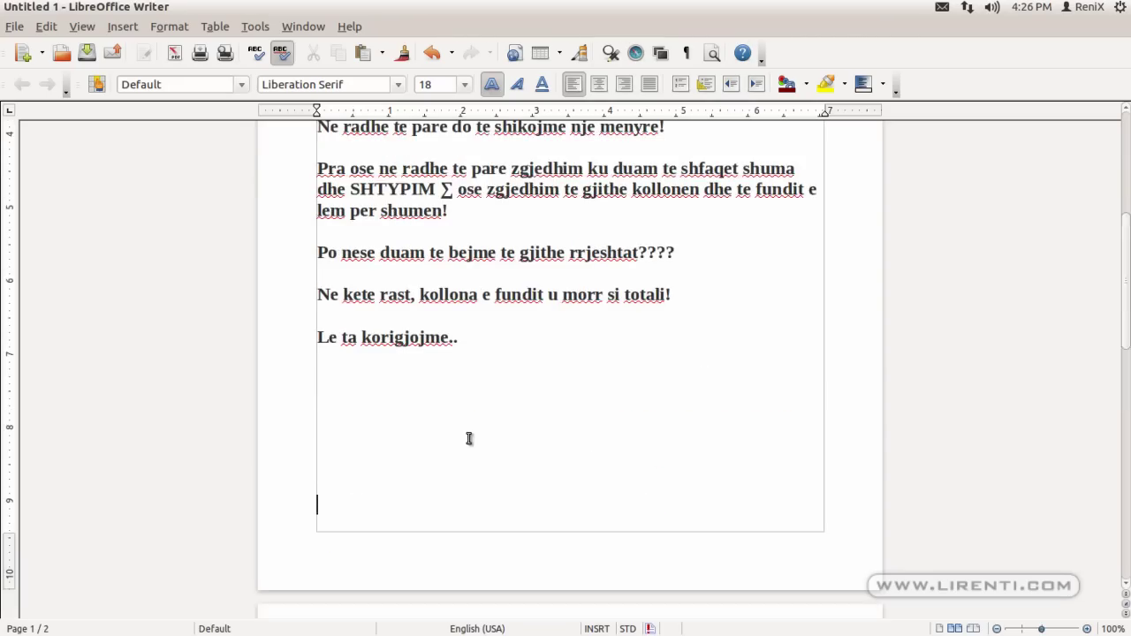
text(K)
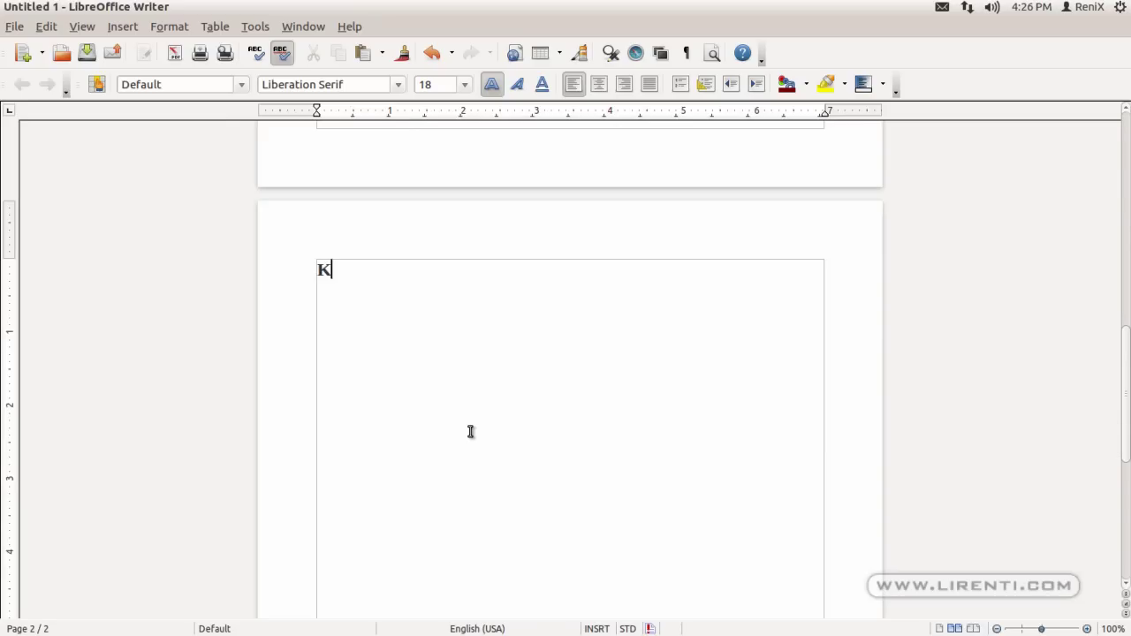
text(am o)
text( te bejme shumen!)
text(Po prodhimin?)
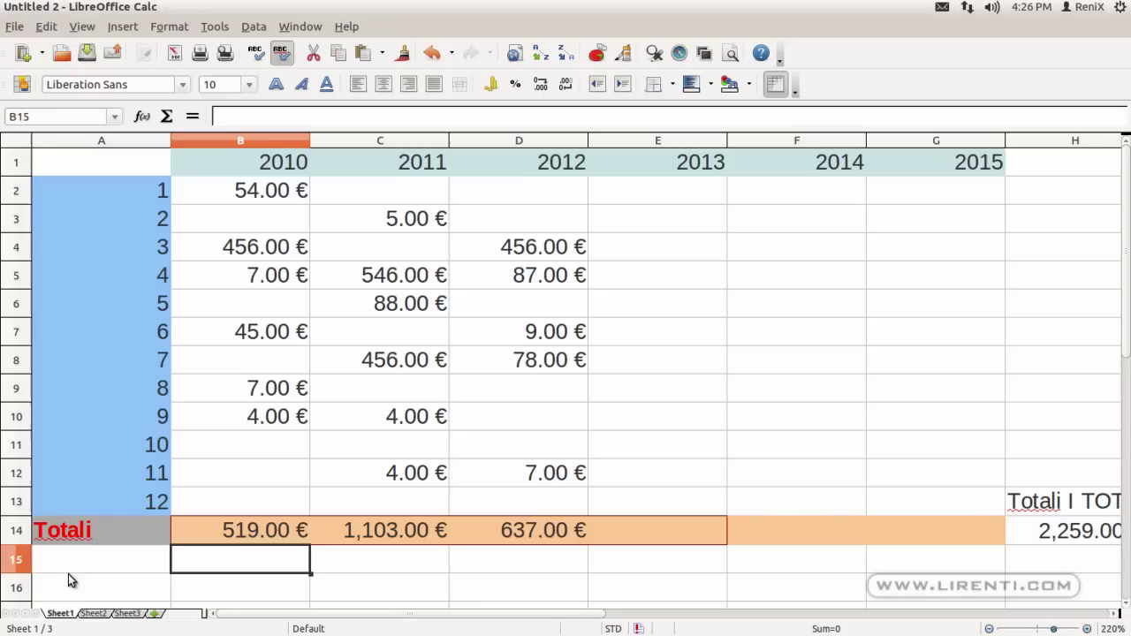
On Sheet2, enter the subjects Matematika, Fizika and Biologjia in A2:A4.
click(88, 613)
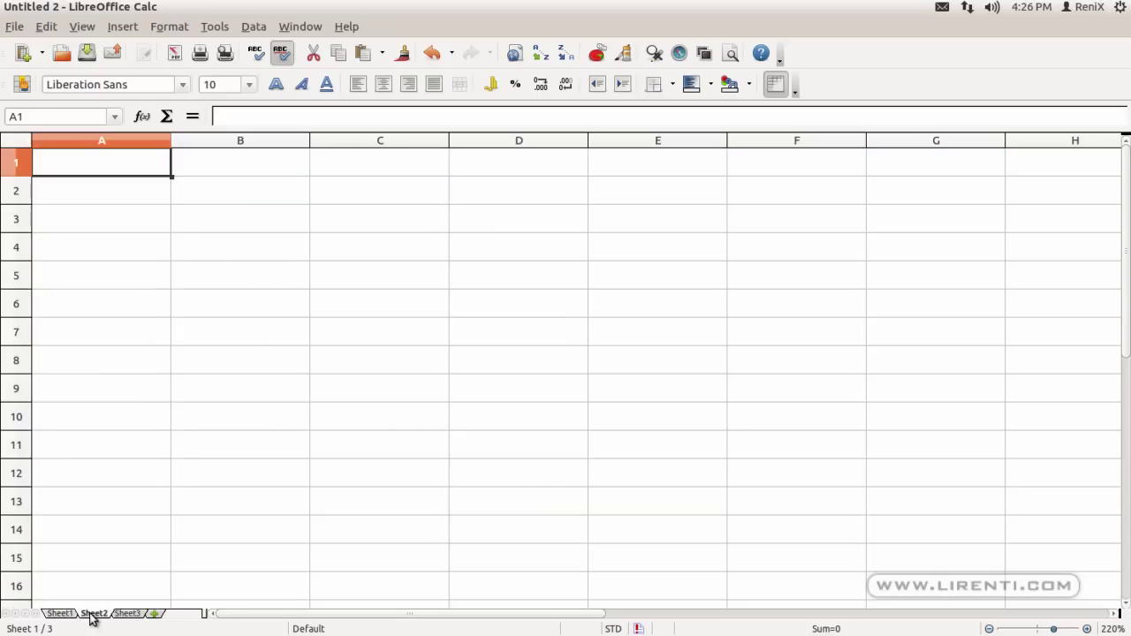
click(211, 164)
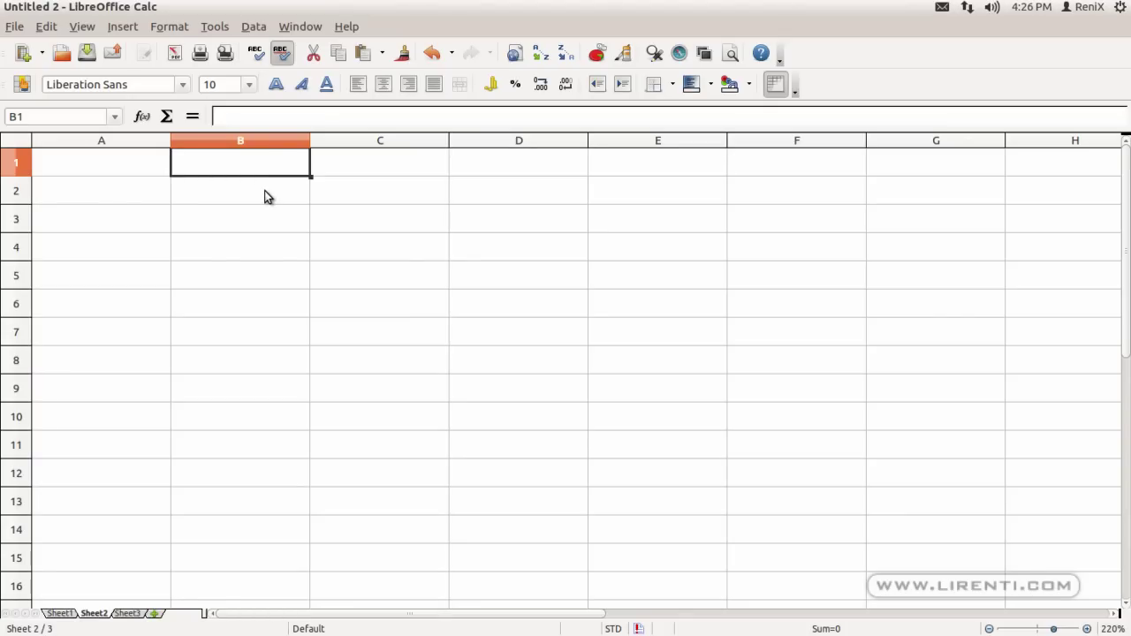
click(118, 202)
text(M)
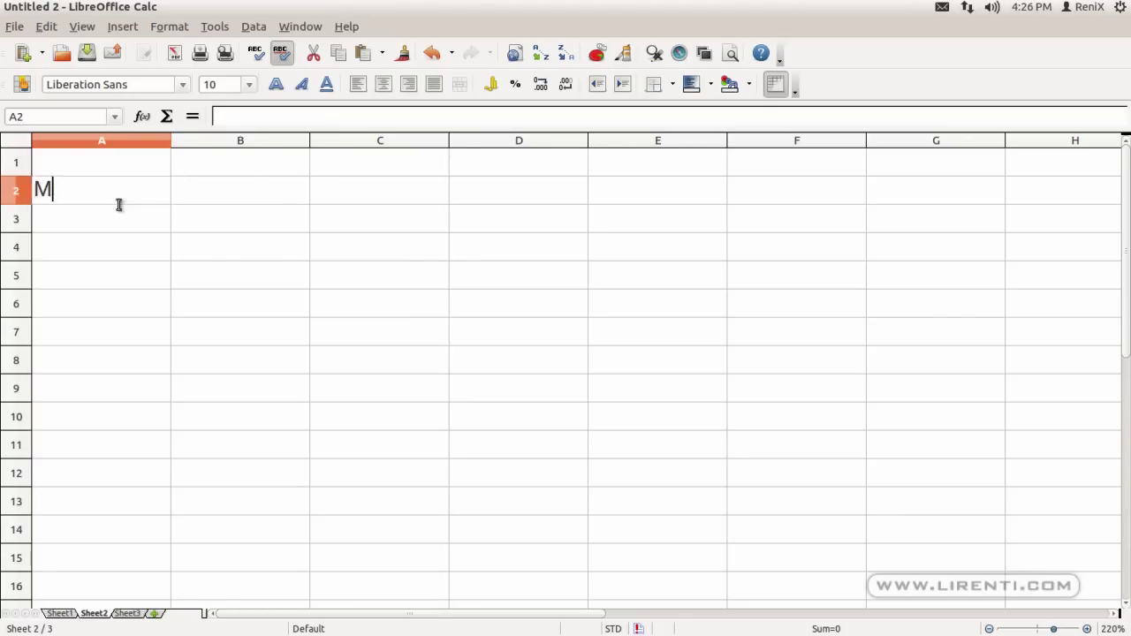
text(atematika)
key(Tab)
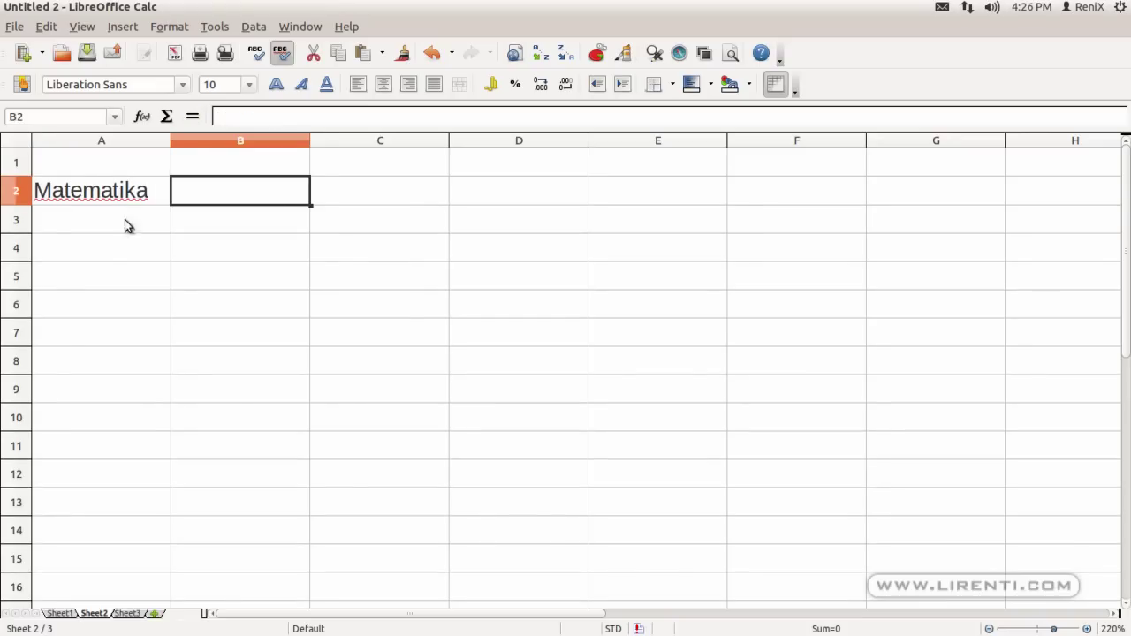
click(120, 229)
text(Fizika)
key(Return)
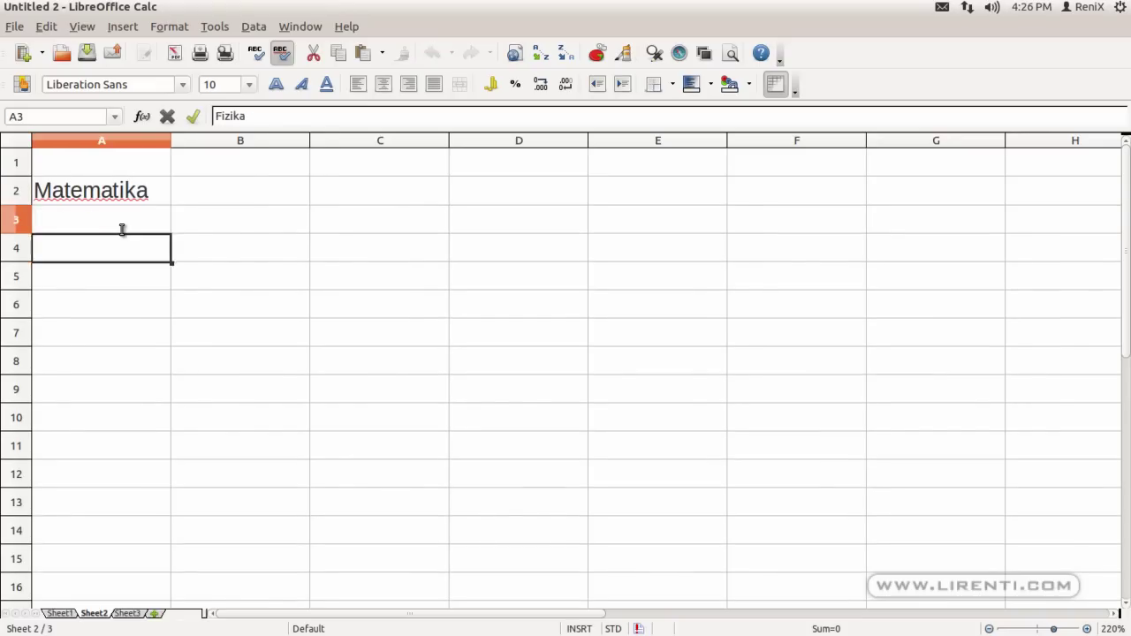
text(Biologjia)
Add headers Cmimi, Njesi and Totali in B1:D1 and select the price cells B2:B4.
click(235, 168)
text(Cmimi)
key(Tab)
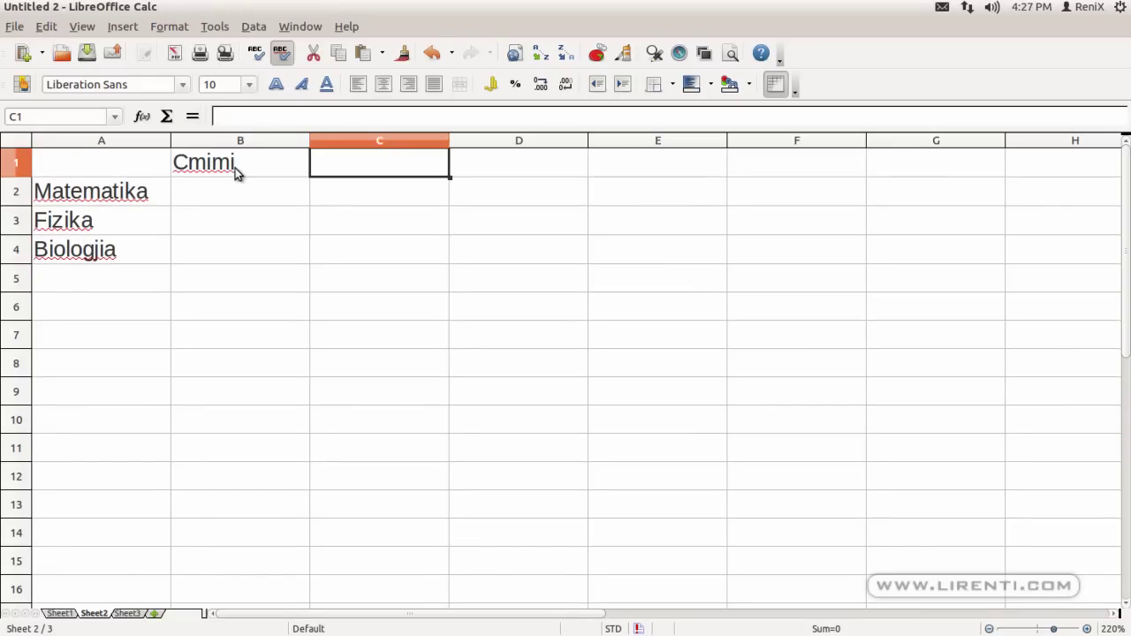
text(Njesi)
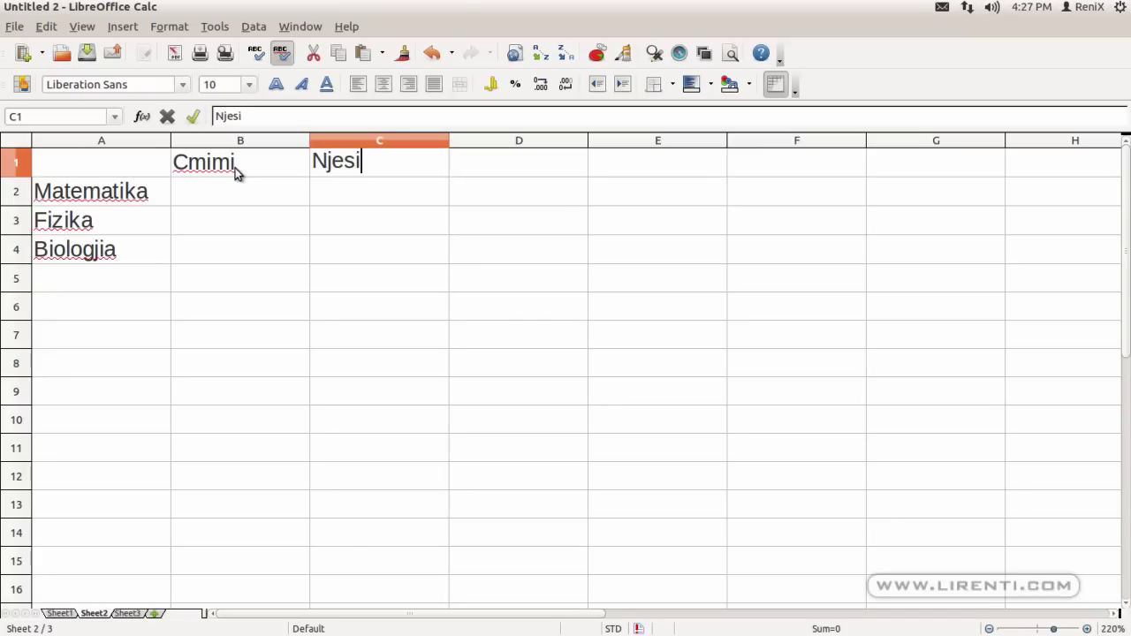
key(Tab)
text(Totali)
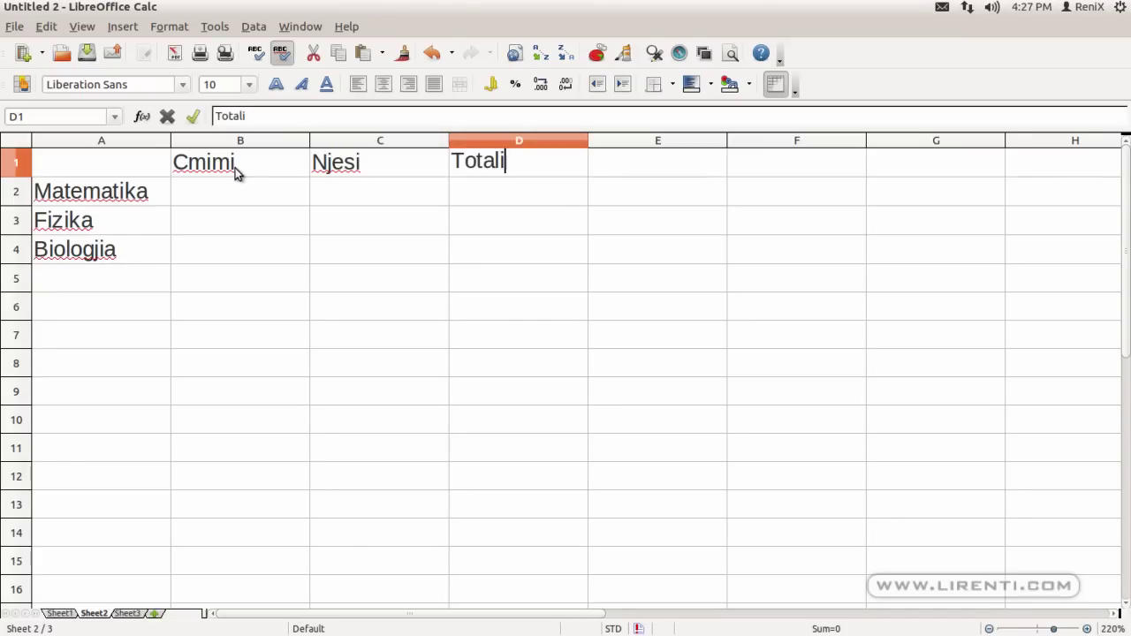
click(285, 188)
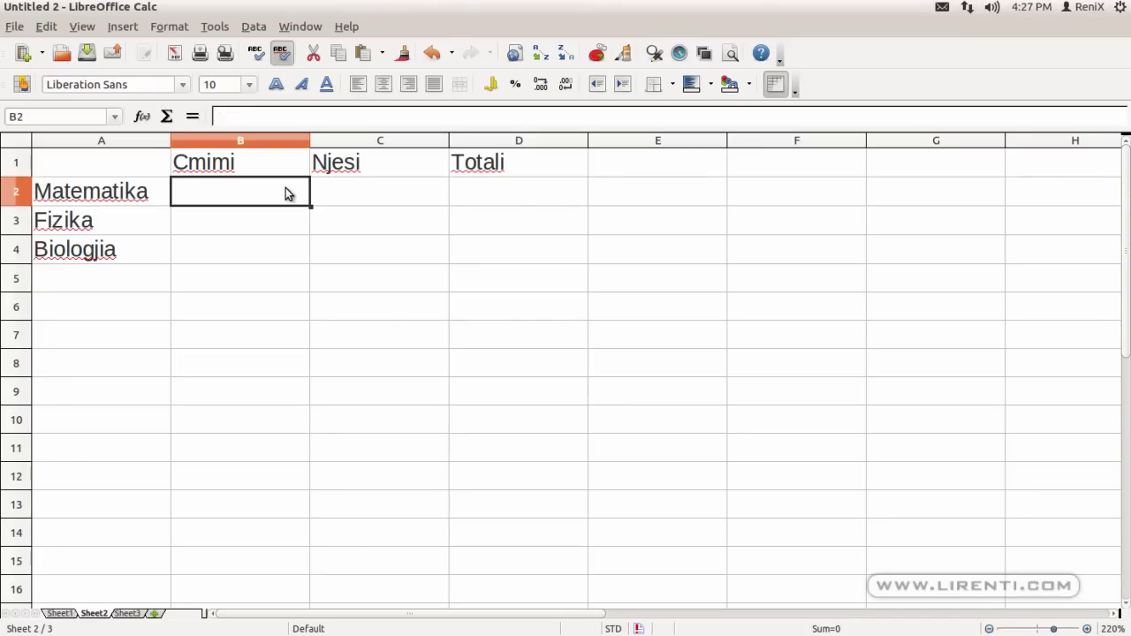
drag(282, 193, 276, 256)
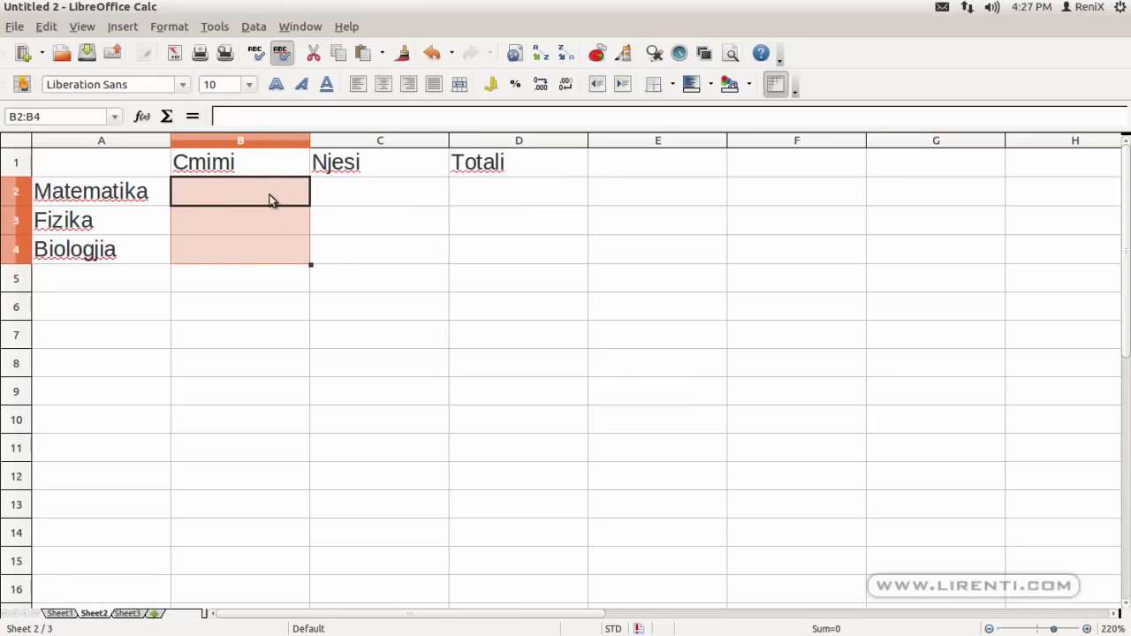
key(alt+Tab)
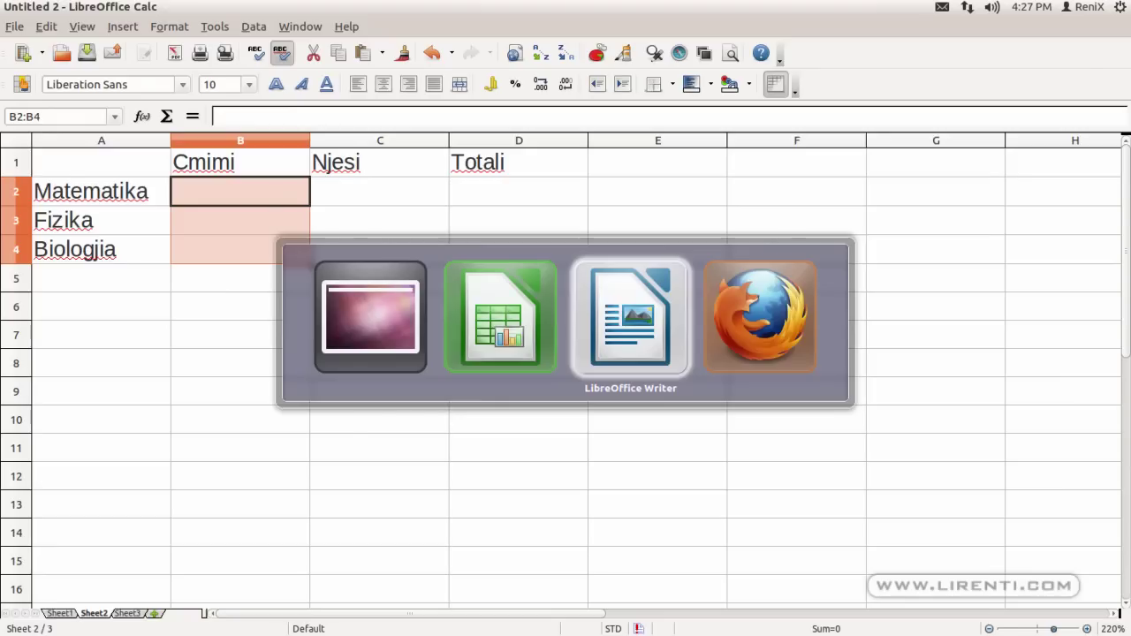
Write the advice 'Nese doni te beni nje pun sakt, beni mir te formatoni qelizat per permbajtjen qe do te mbaj!'.
text(Nese )
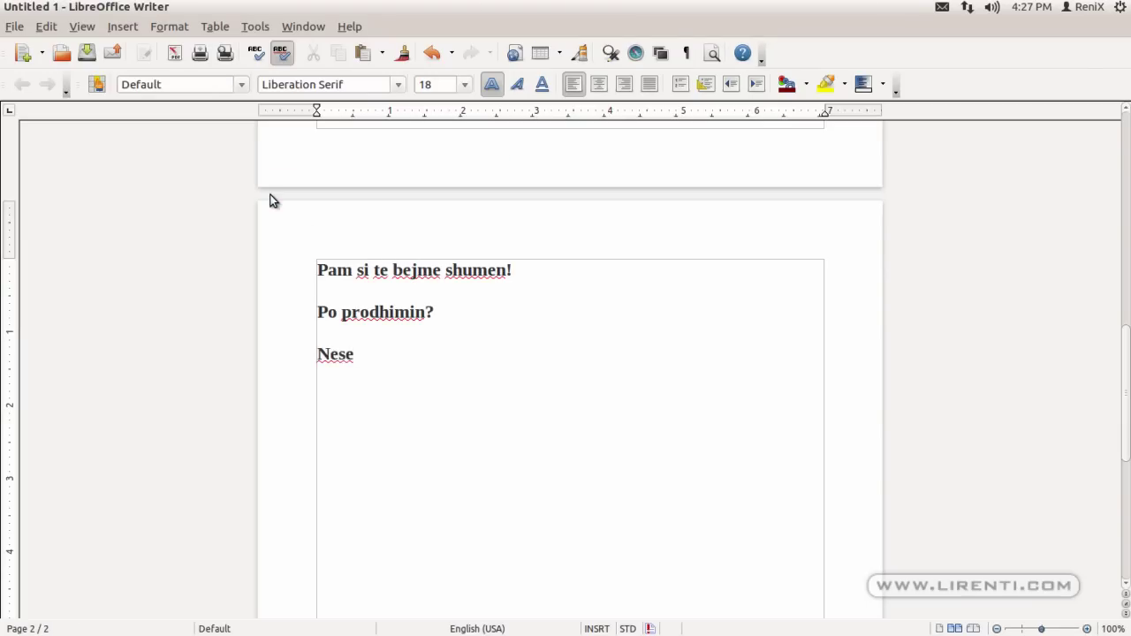
text(doni te beni nje pu)
text(n sakt, beni mir te formatoni tab)
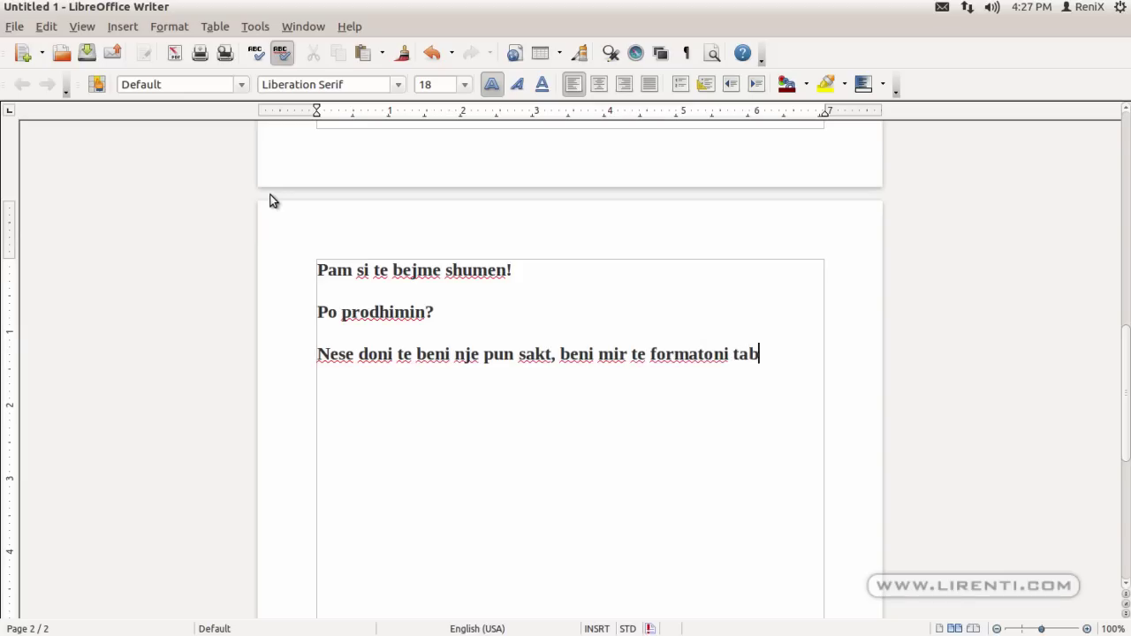
key(BackSpace)
key(BackSpace)
key(BackSpace)
text(qelizat per )
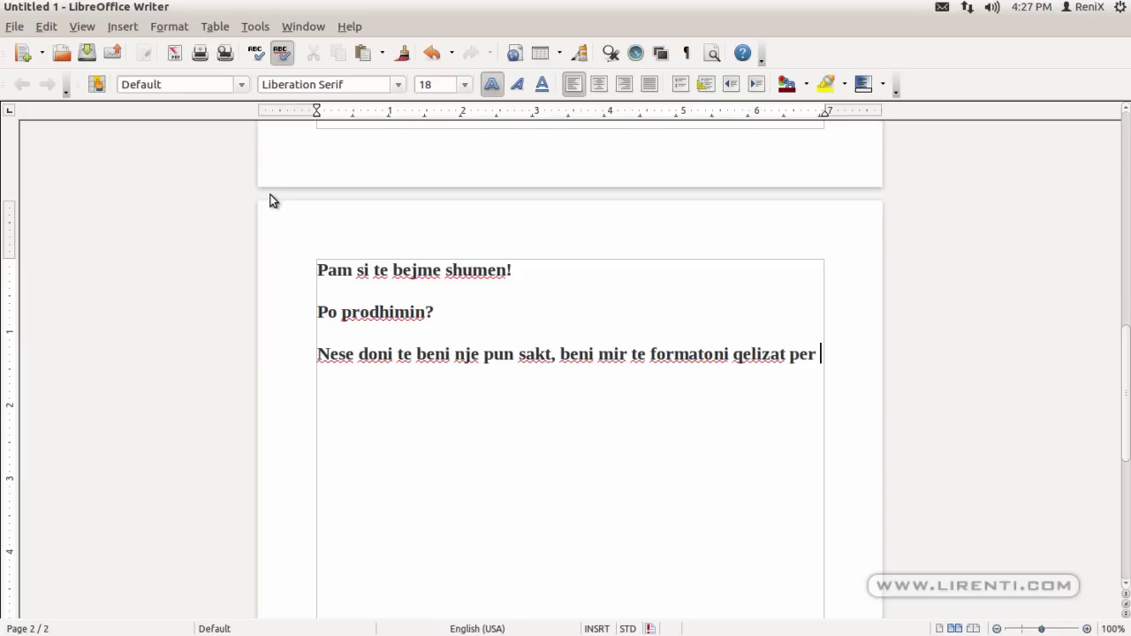
text(permba)
text(jtjen qe do te mbaj!)
Format the prices B2:B4 as EUR € Italian (Italy) currency.
key(alt+Tab)
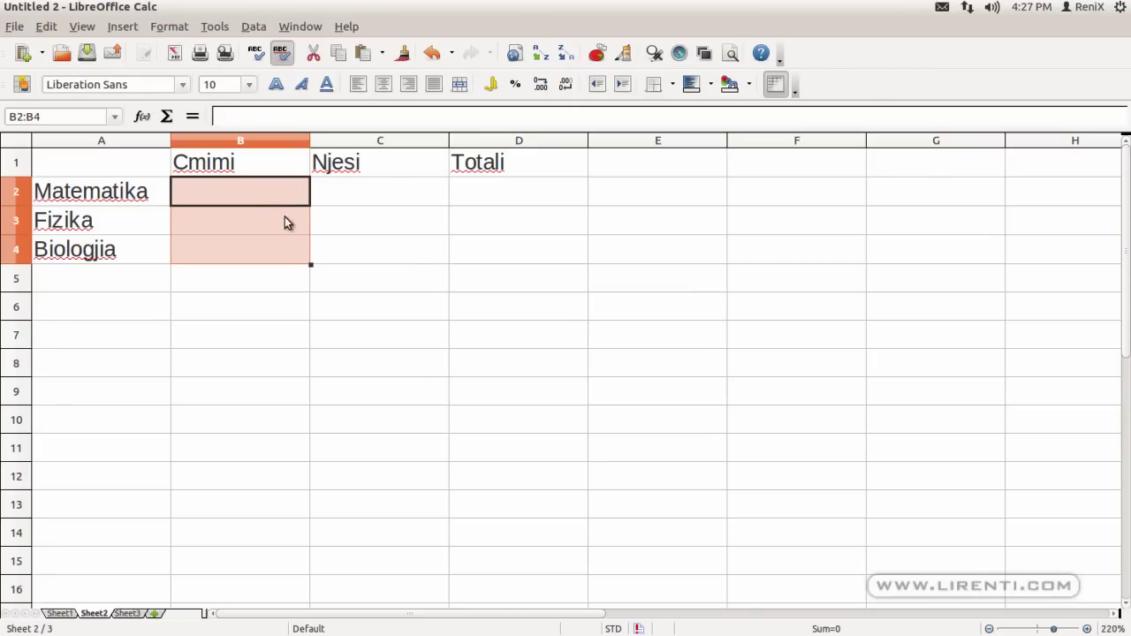
right_click(262, 199)
click(300, 226)
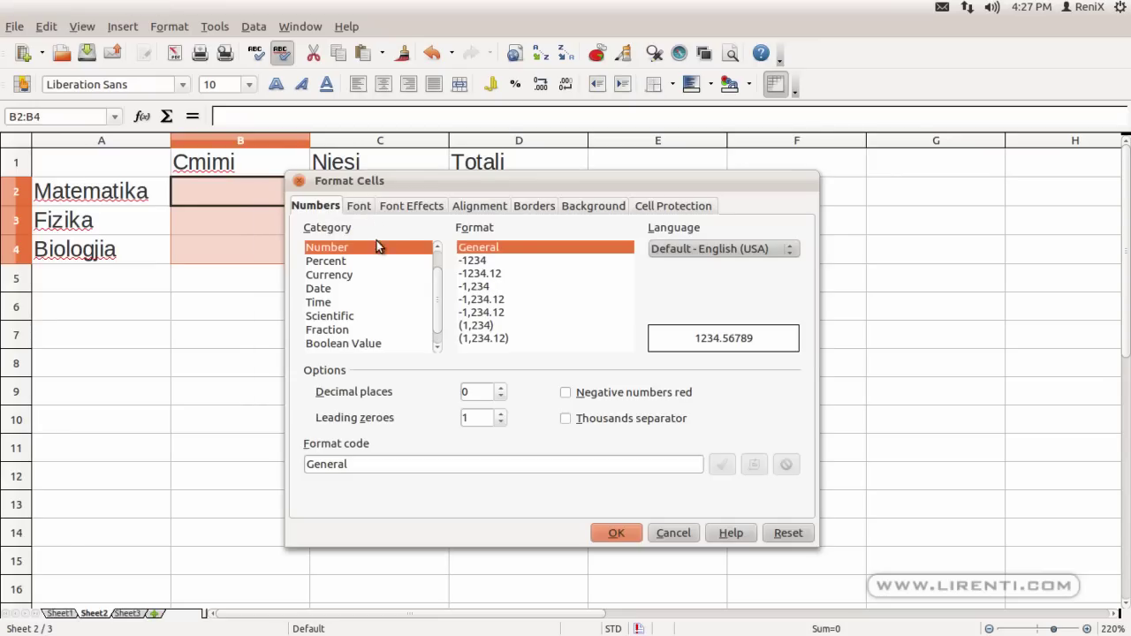
click(359, 260)
click(354, 275)
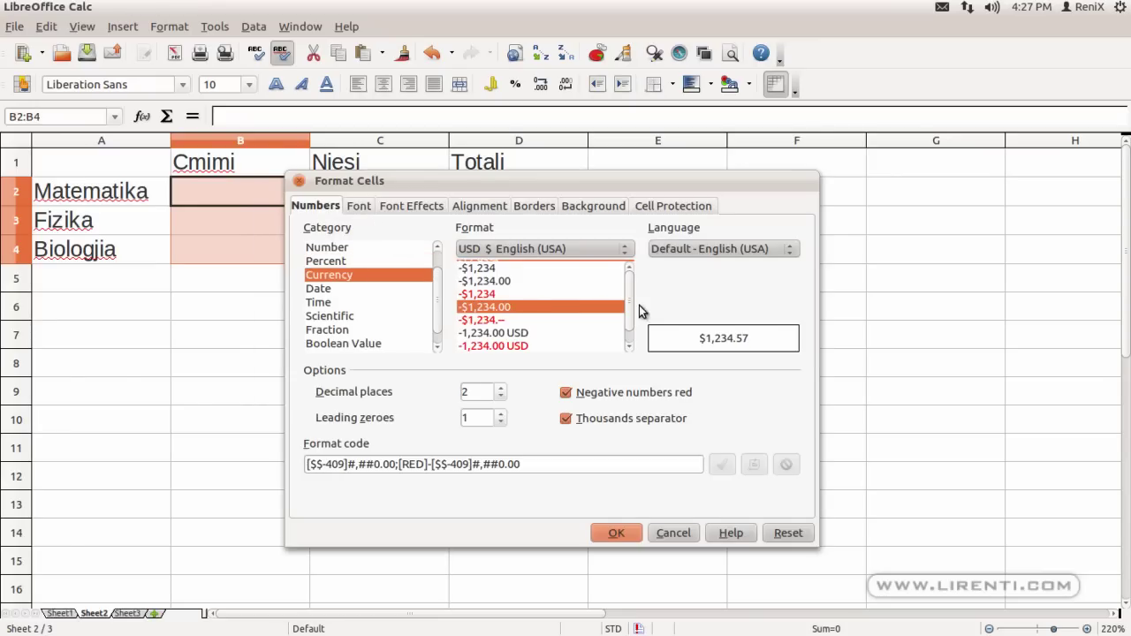
click(611, 250)
scroll(622, 305, up, 5)
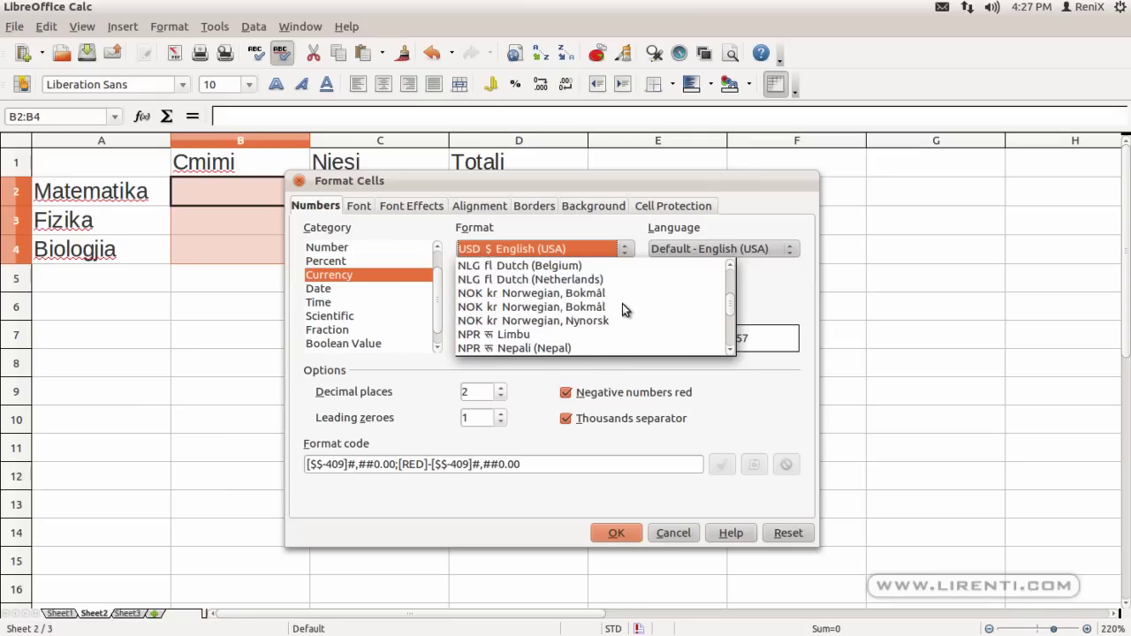
scroll(622, 303, up, 3)
scroll(616, 300, up, 5)
scroll(614, 299, up, 5)
scroll(614, 299, up, 3)
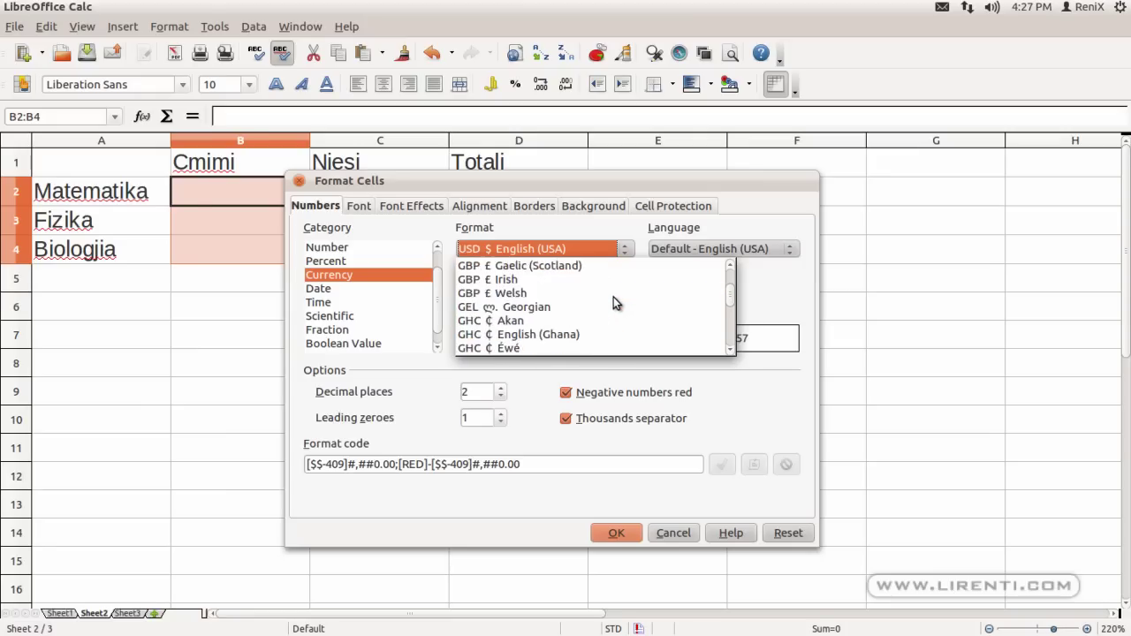
scroll(614, 299, up, 4)
scroll(601, 299, up, 4)
scroll(583, 303, down, 2)
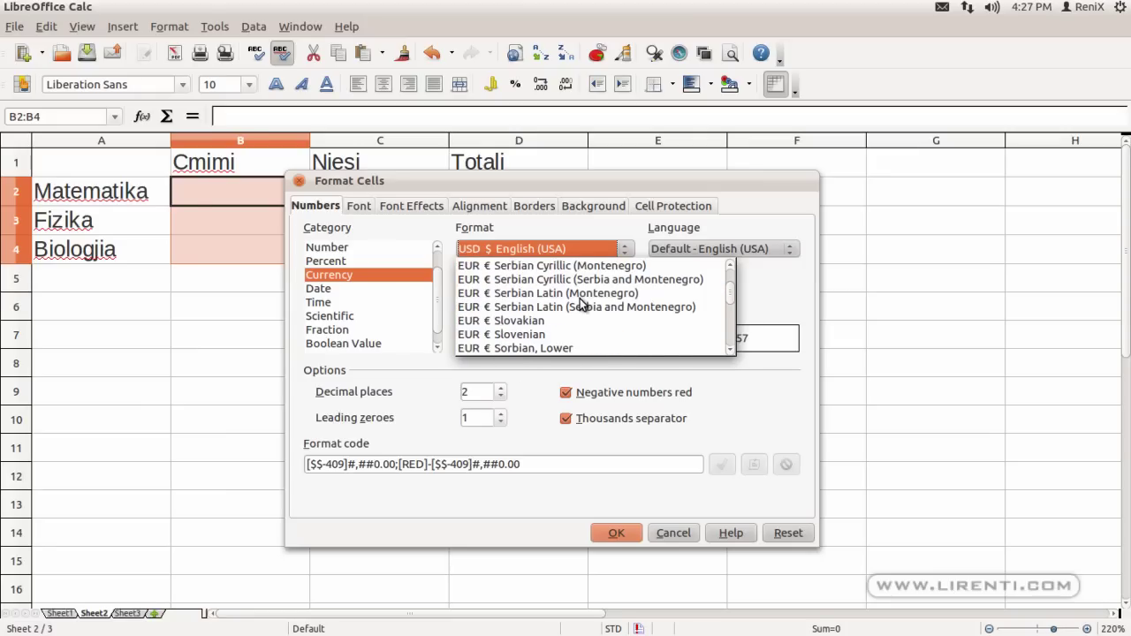
scroll(580, 314, up, 5)
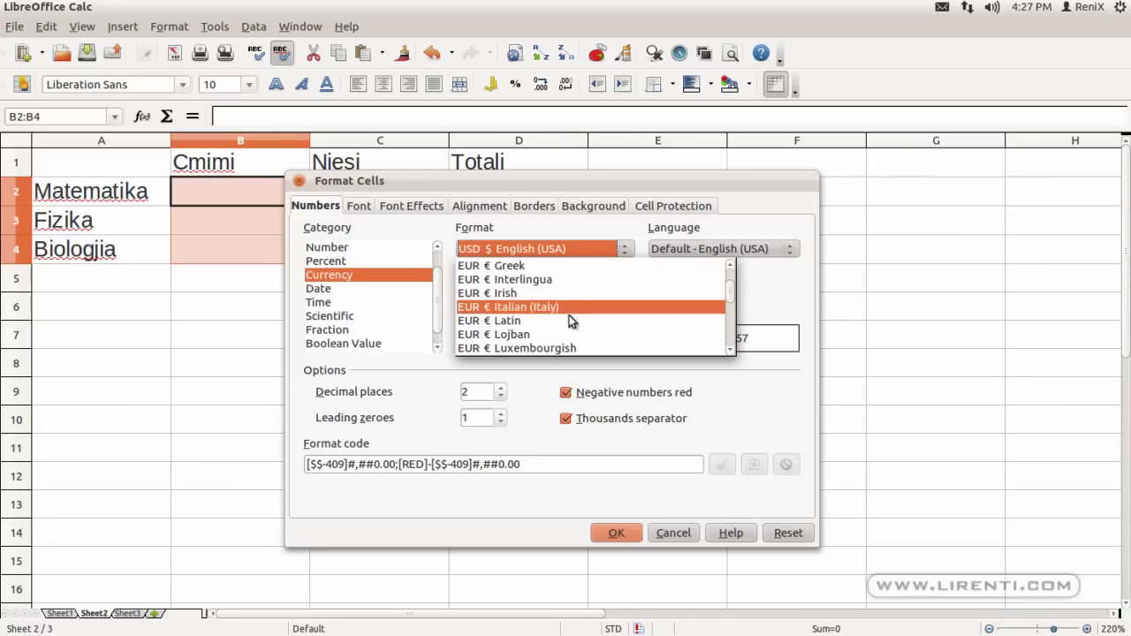
click(557, 307)
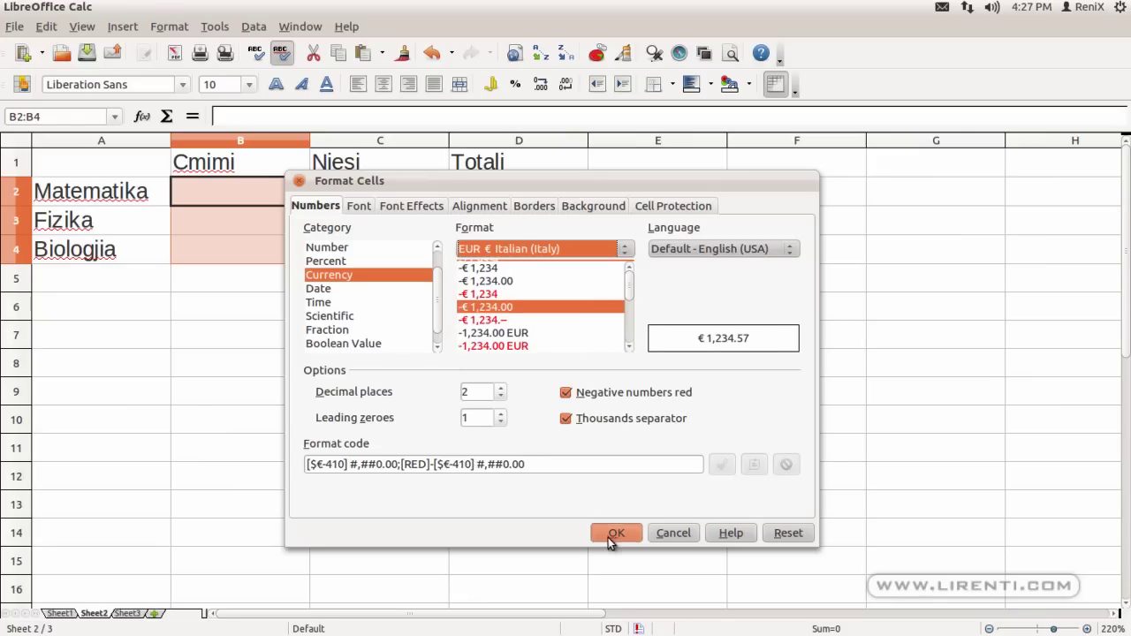
click(616, 534)
Format the unit cells C2:C4 as whole numbers (-1234).
click(382, 190)
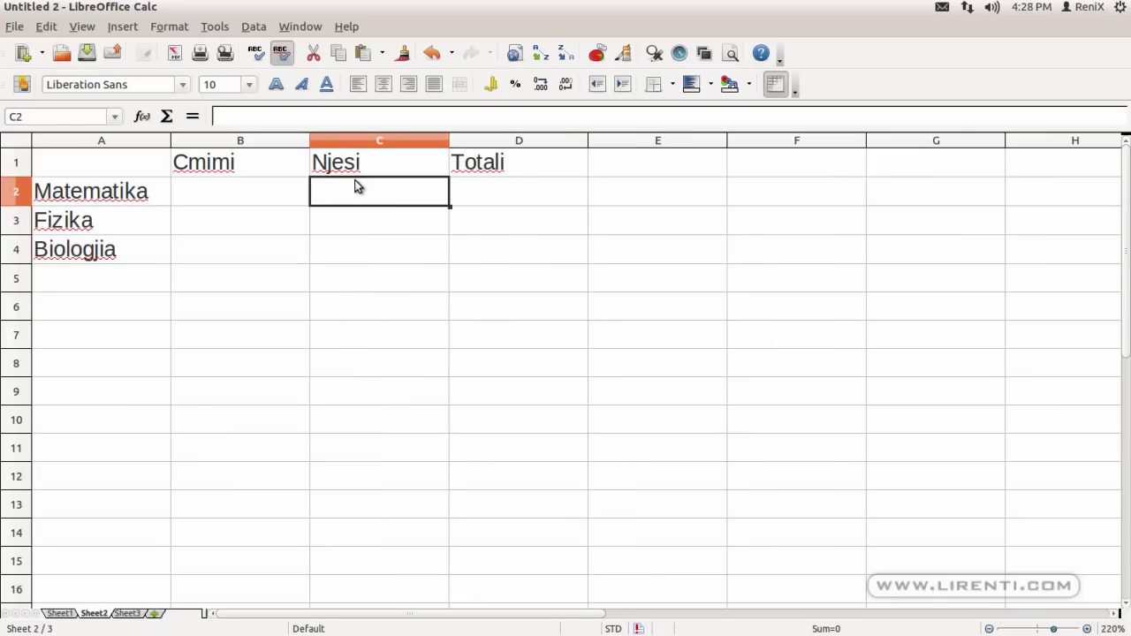
drag(357, 185, 374, 244)
right_click(367, 190)
click(440, 229)
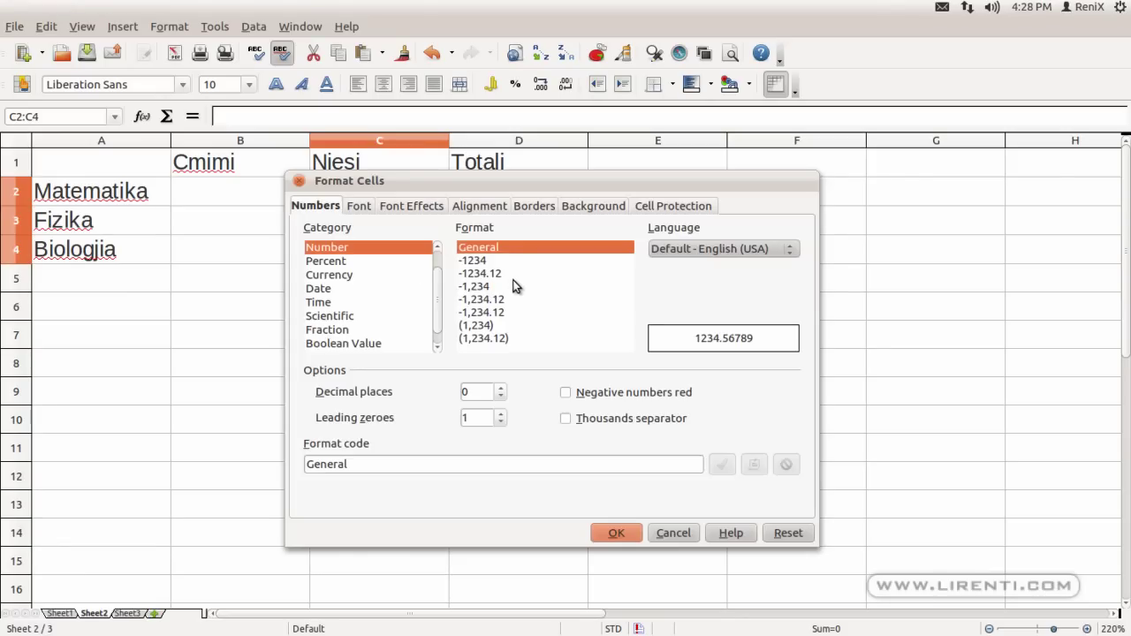
click(481, 259)
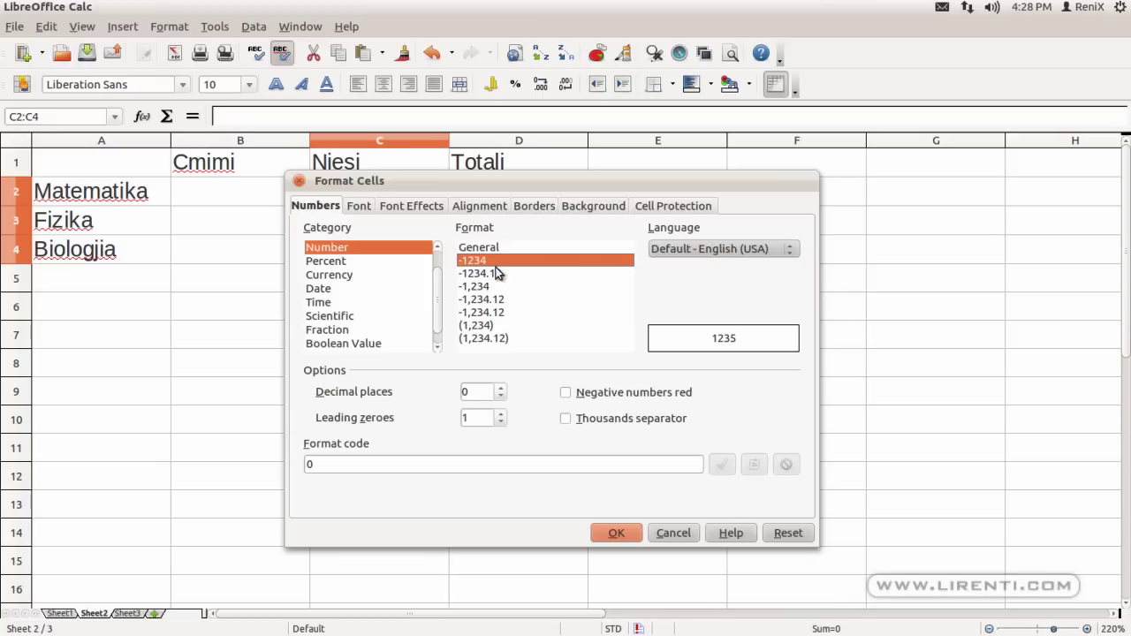
click(615, 533)
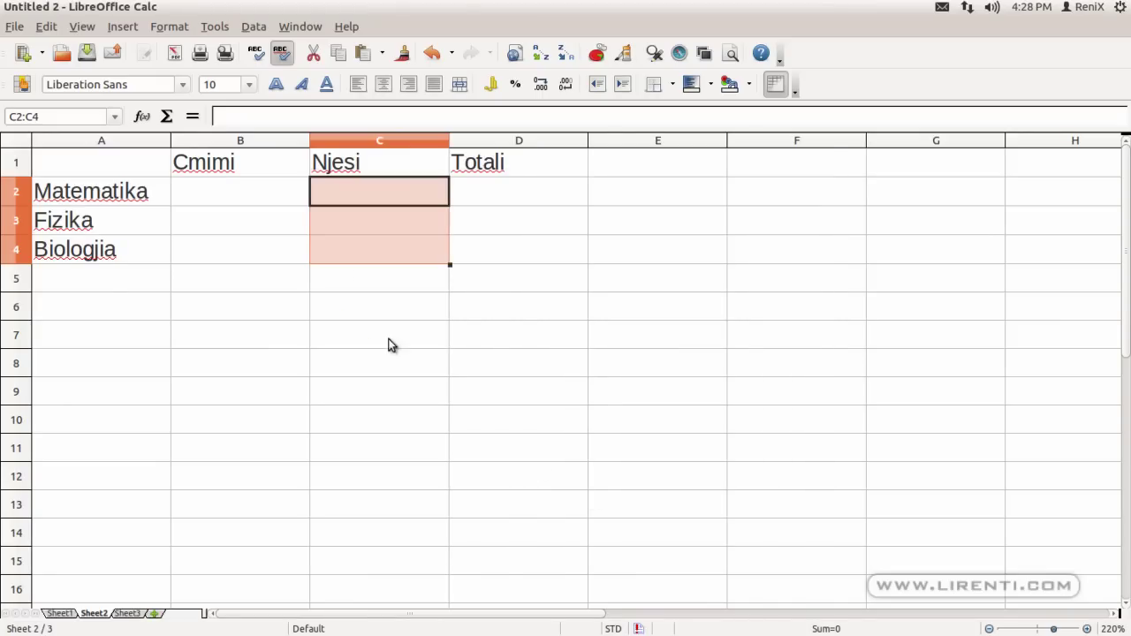
click(209, 192)
Enter Matematika's price 15 and units 2, and Fizika's price 25 and units 4.
text(15)
key(Tab)
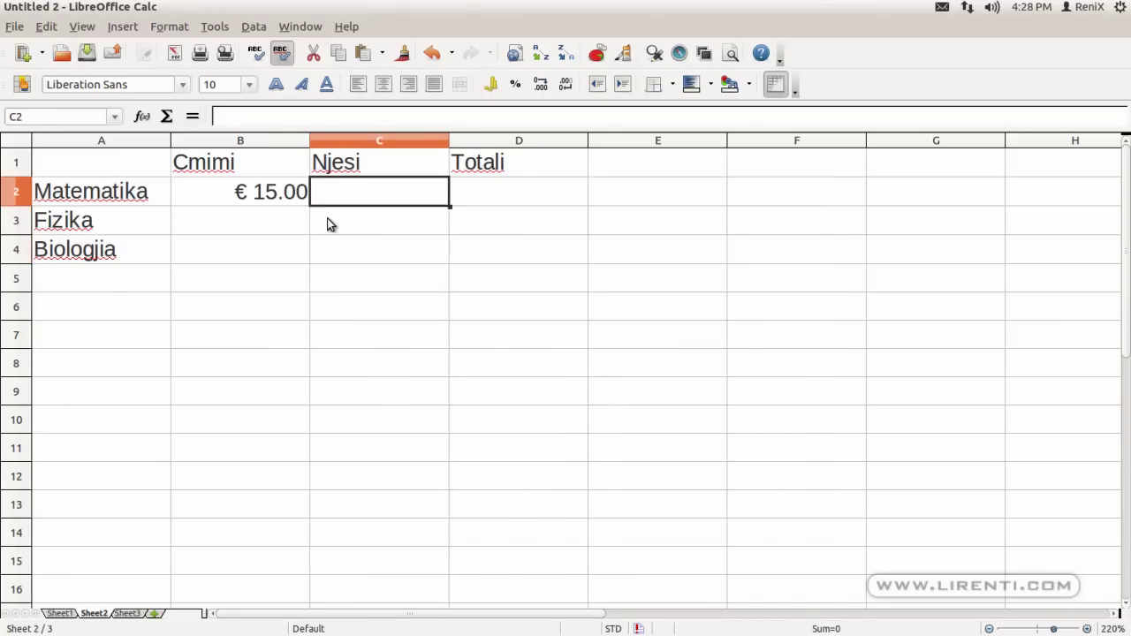
text(2)
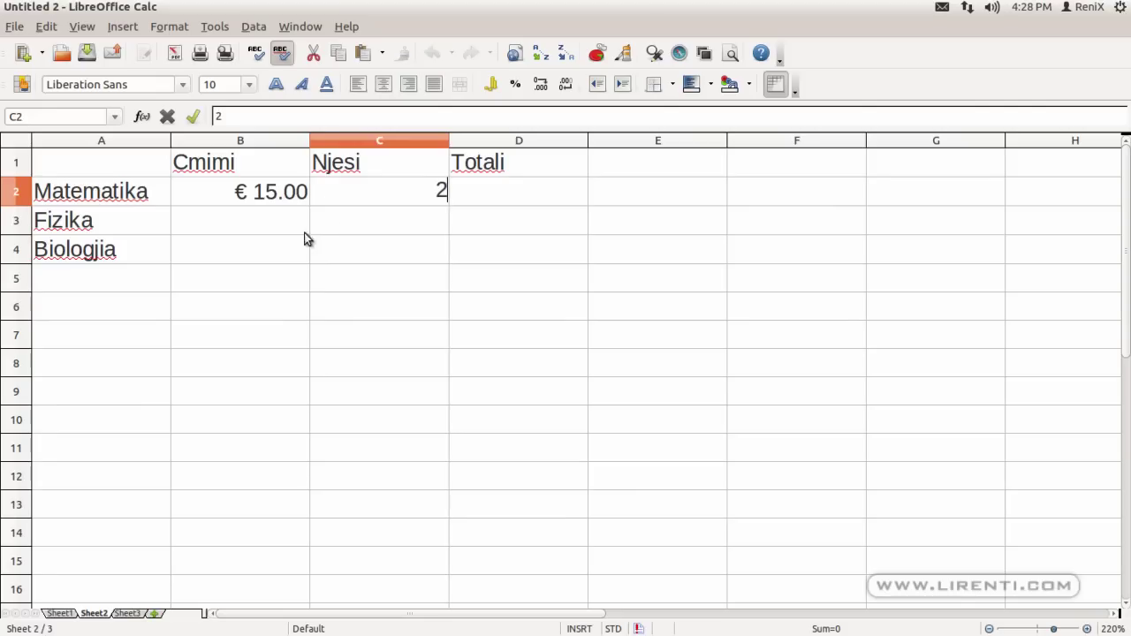
click(283, 227)
text(25)
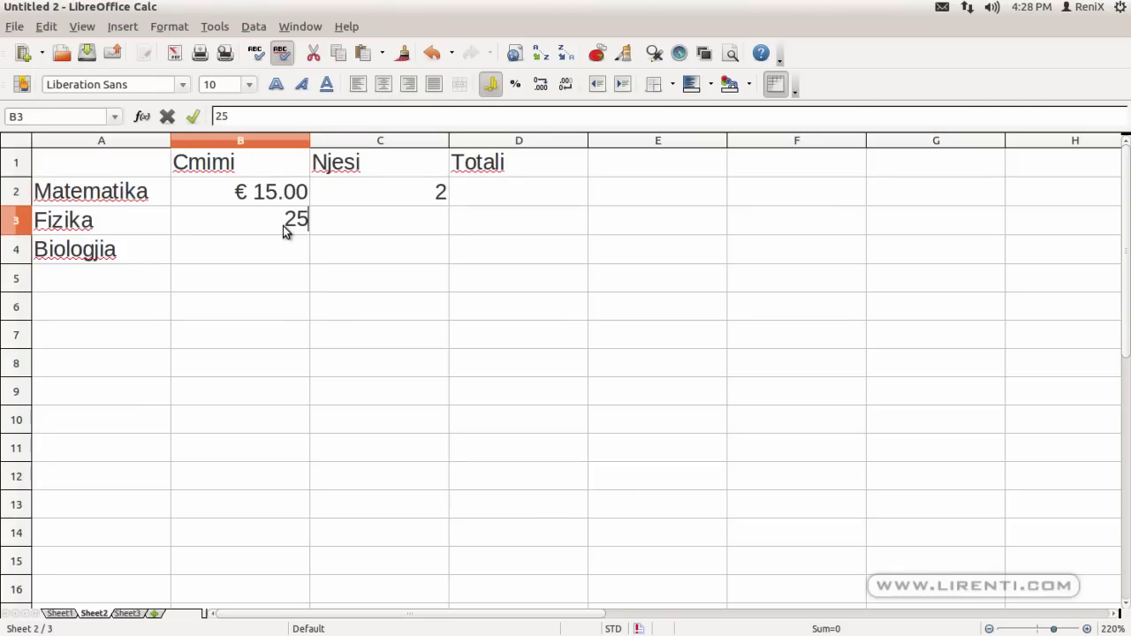
click(352, 233)
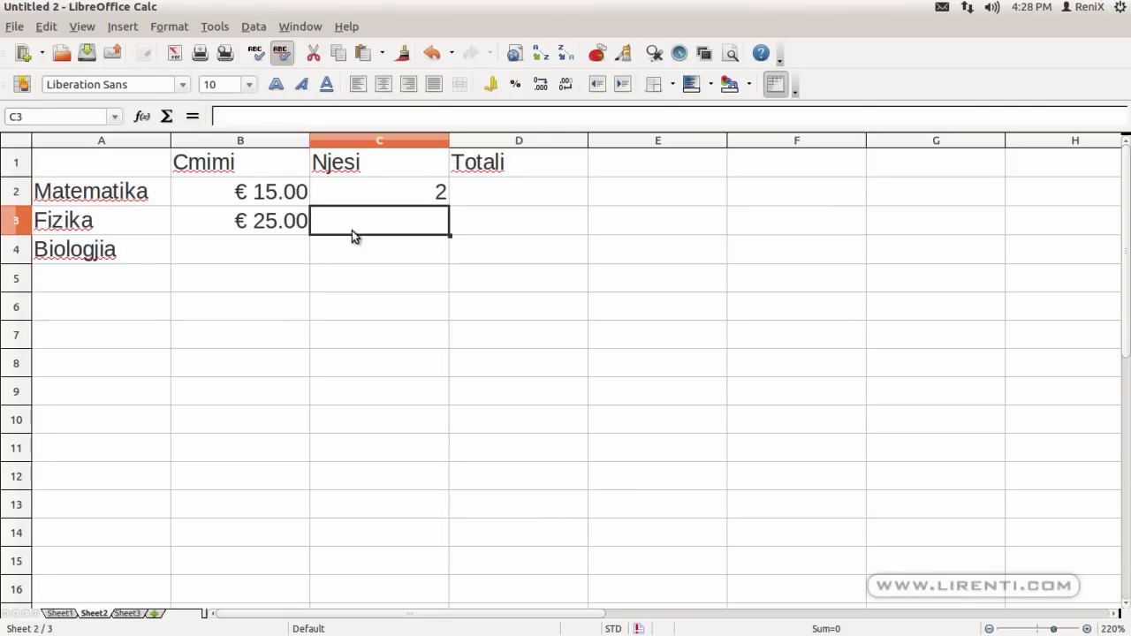
text(2ì4)
key(BackSpace)
key(BackSpace)
key(BackSpace)
text(4)
click(286, 248)
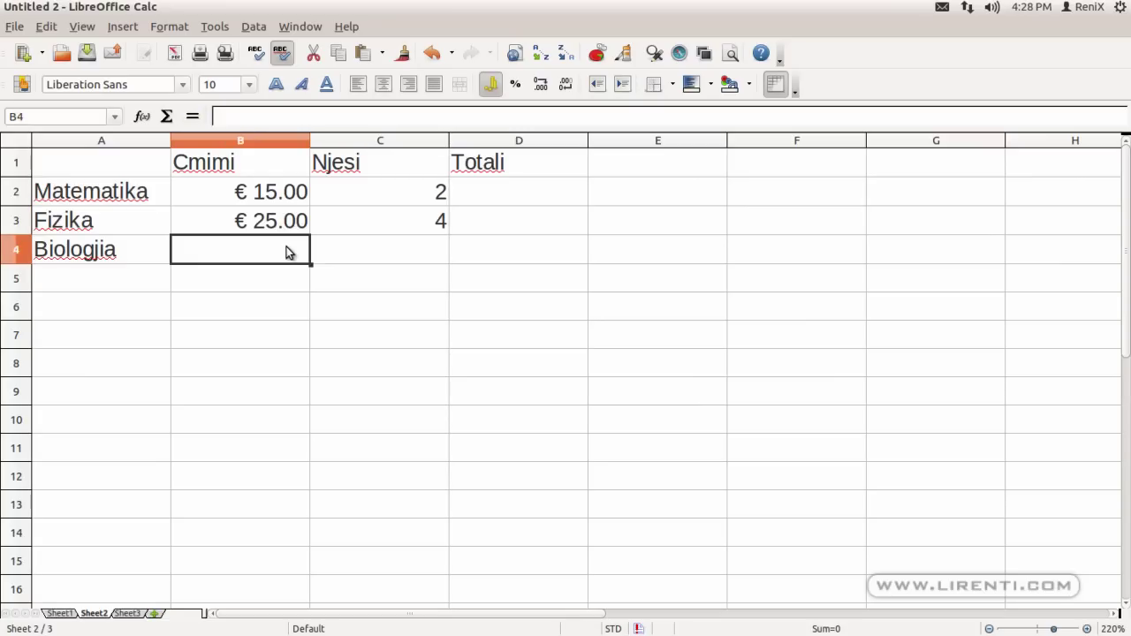
Enter Biologjia's price 13.25 and units 3 in B4:C4.
text(13.25)
click(338, 258)
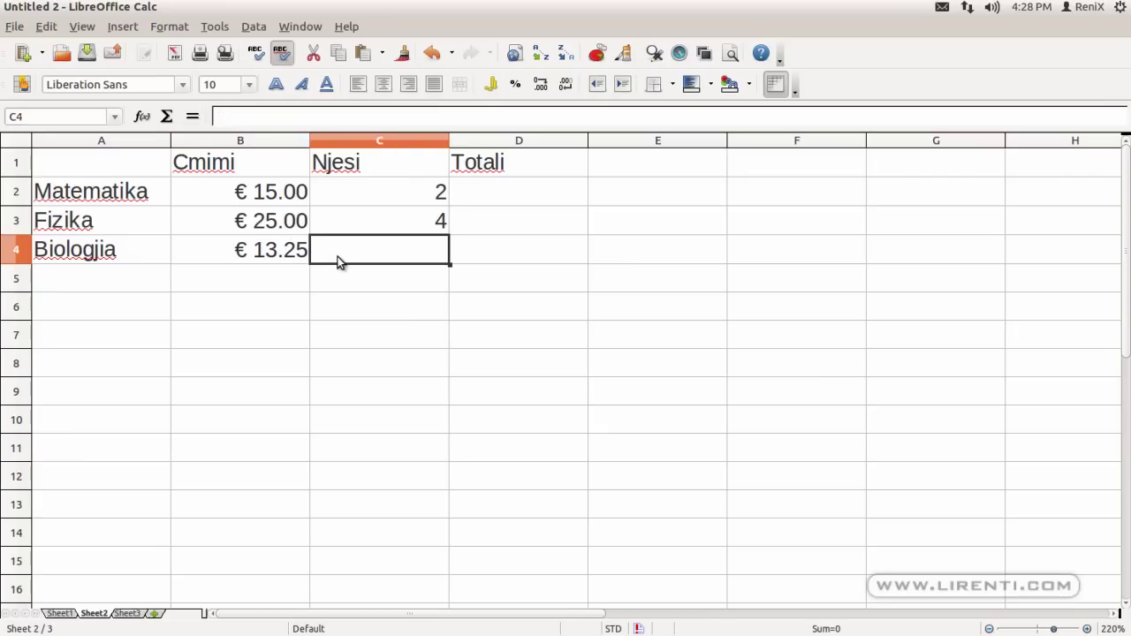
text(3)
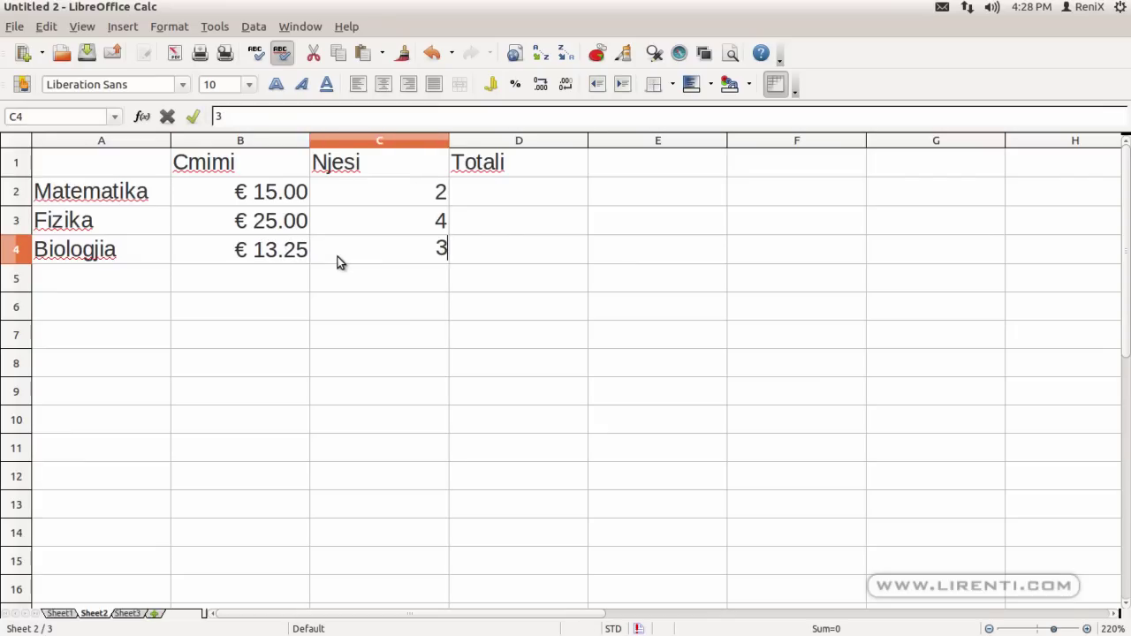
click(496, 198)
click(485, 230)
click(451, 250)
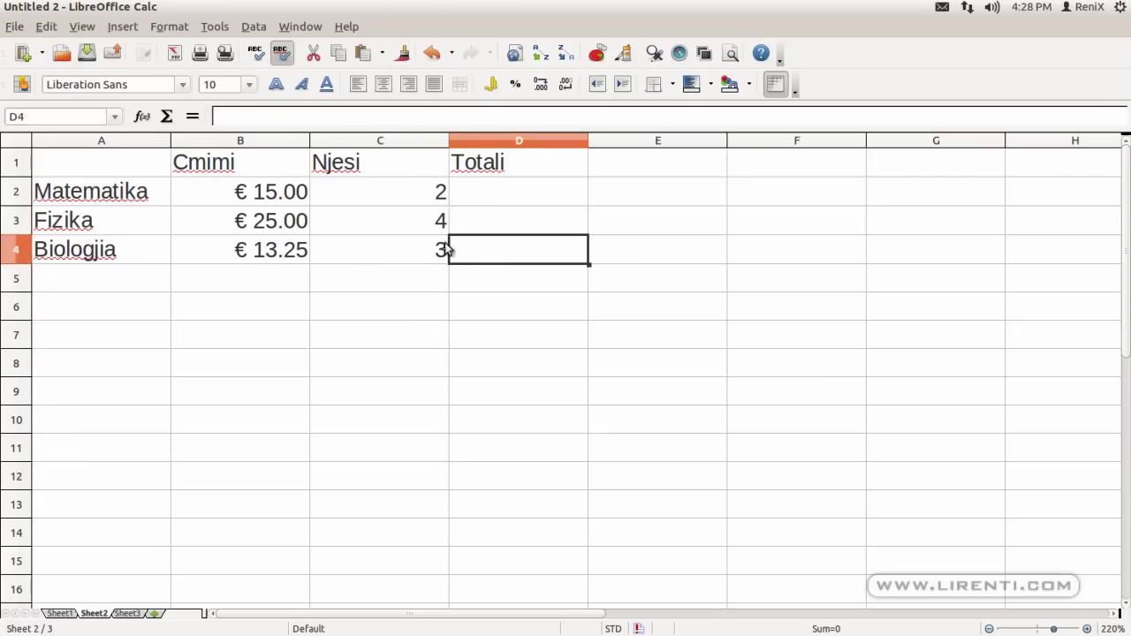
click(274, 201)
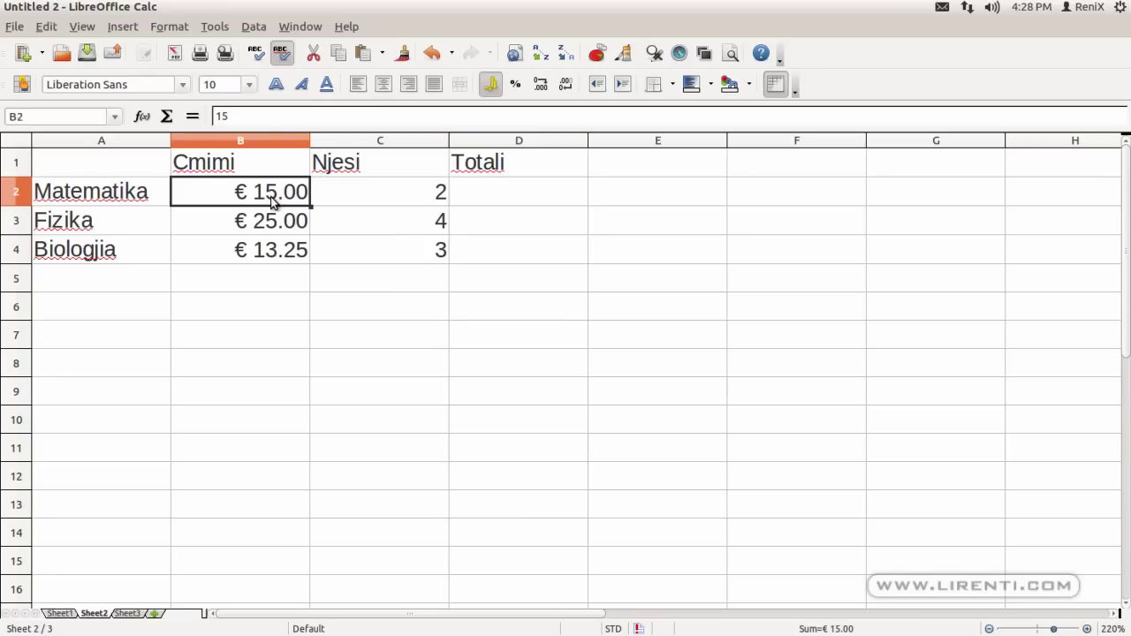
drag(194, 195, 434, 202)
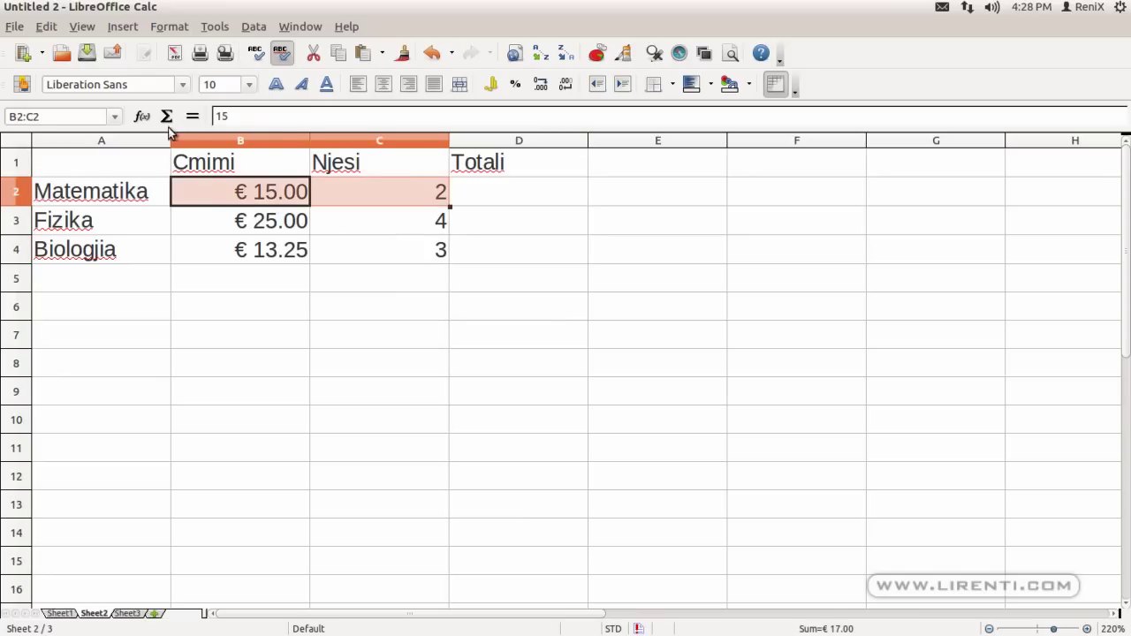
click(141, 116)
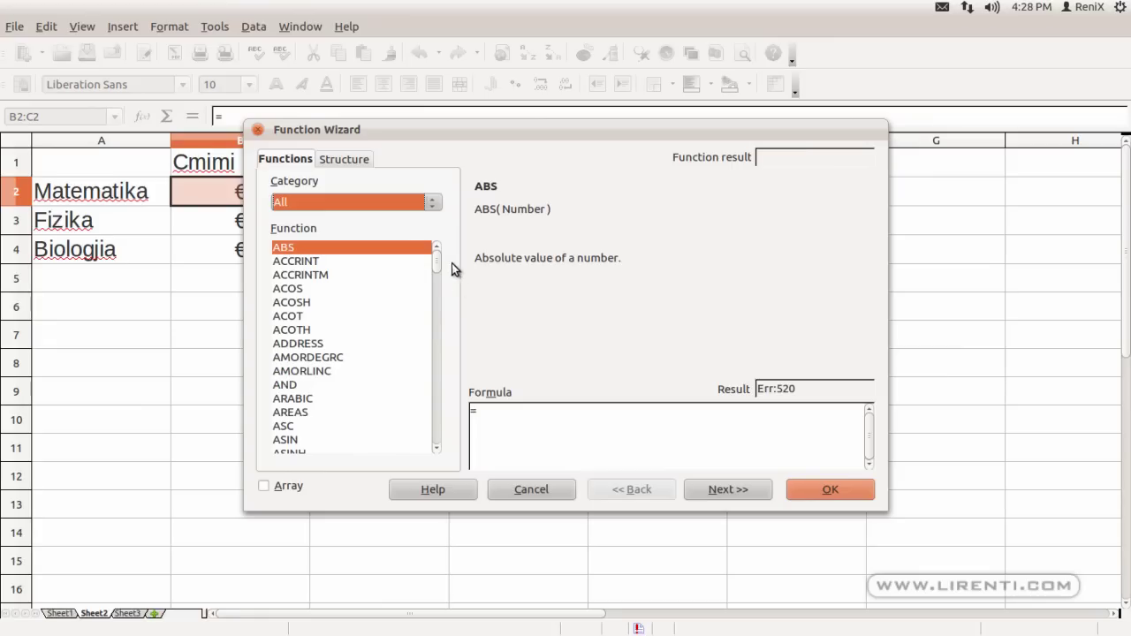
drag(437, 258, 430, 379)
scroll(430, 380, down, 2)
scroll(429, 382, down, 4)
click(295, 289)
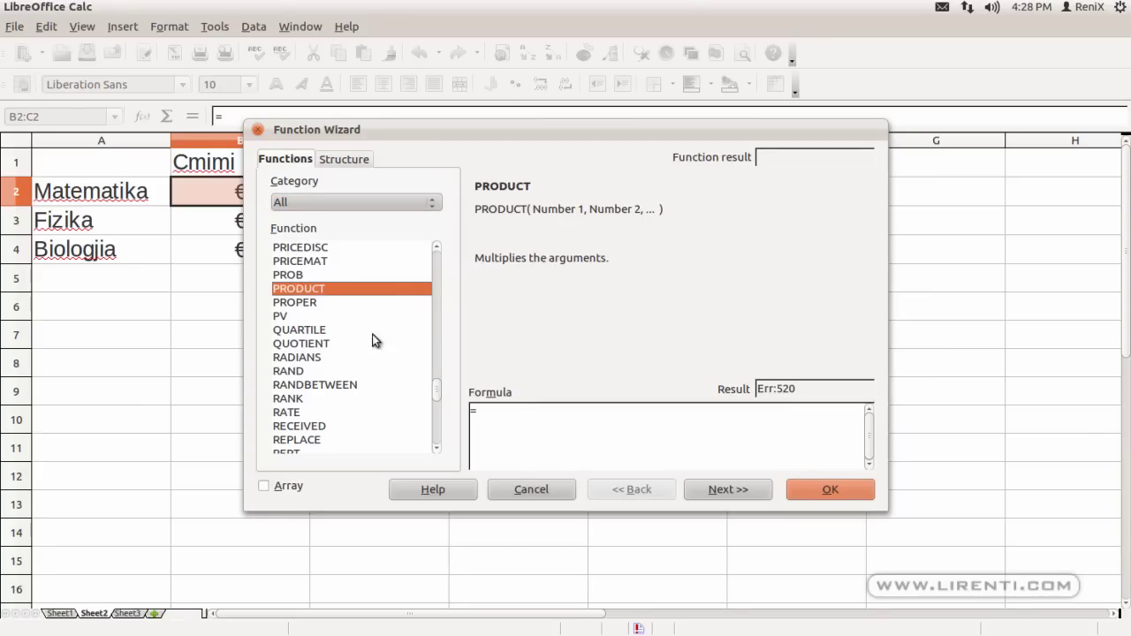
double_click(306, 290)
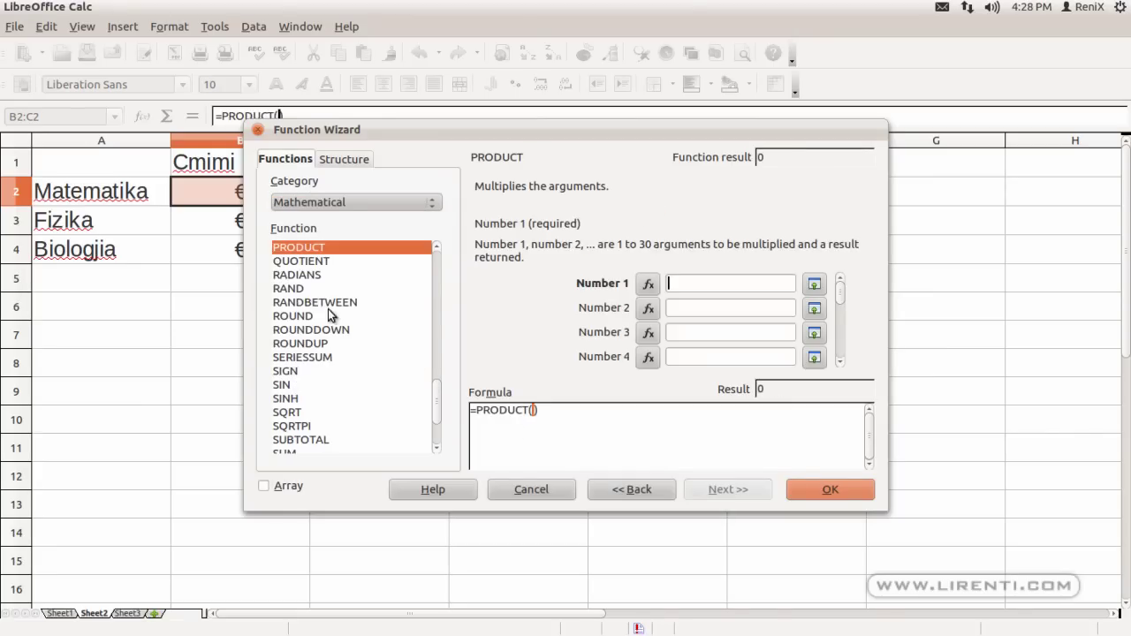
click(648, 284)
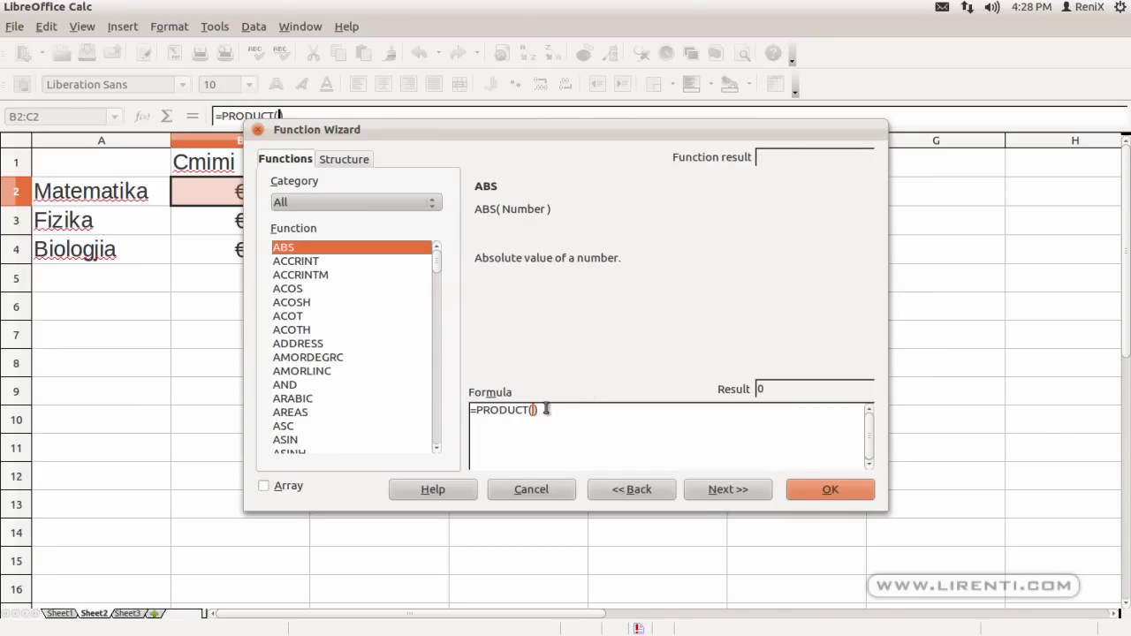
click(814, 284)
drag(240, 200, 403, 199)
click(873, 153)
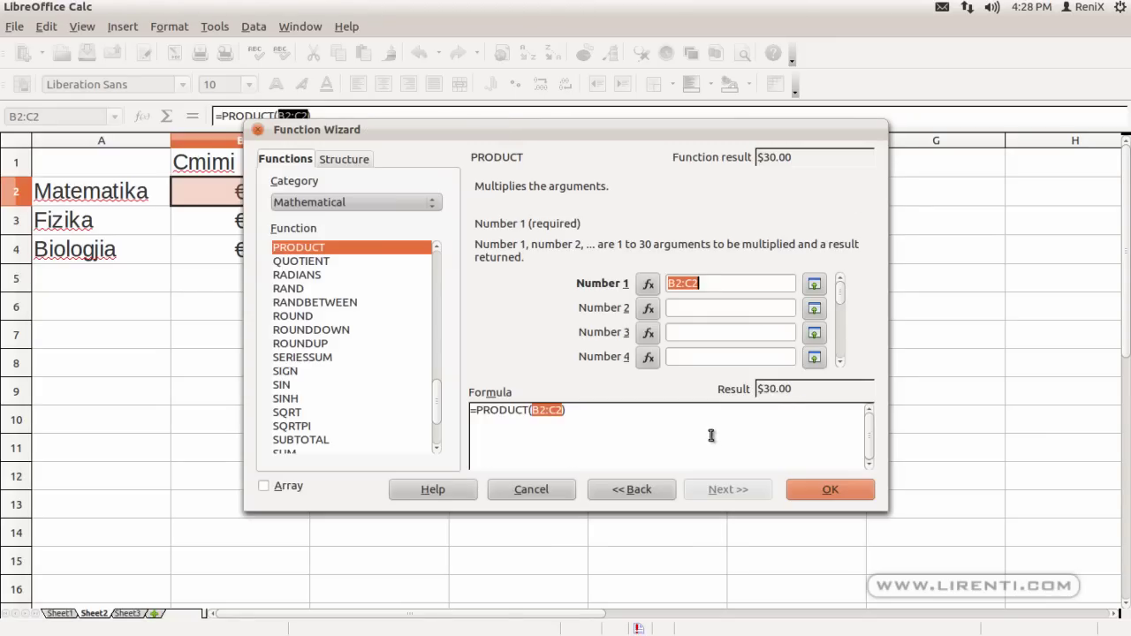
click(818, 495)
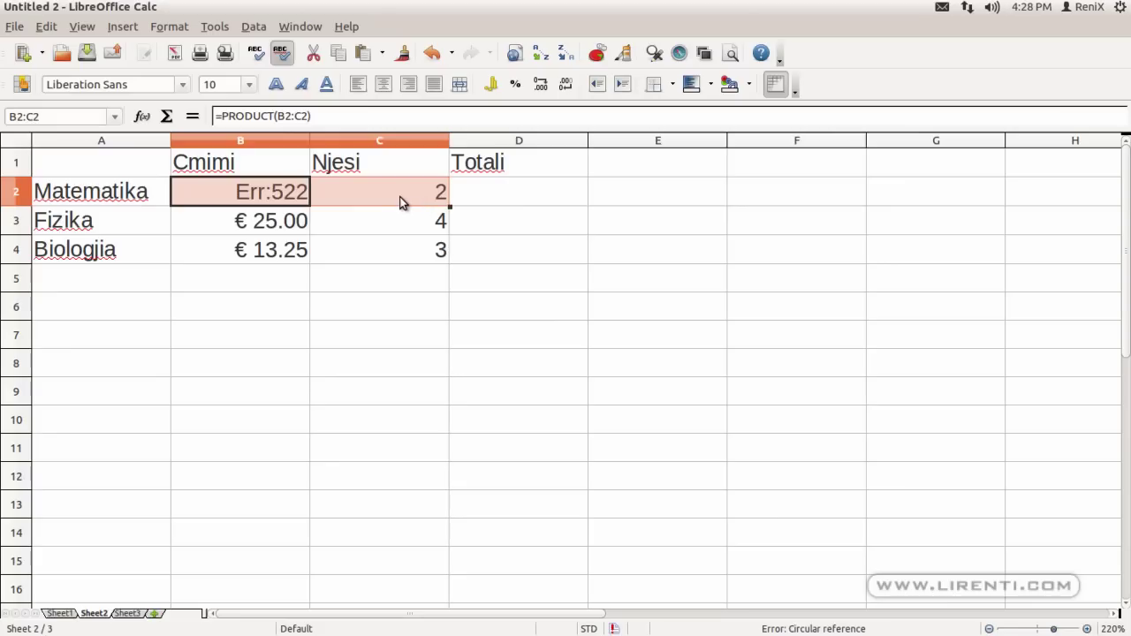
key(ctrl+z)
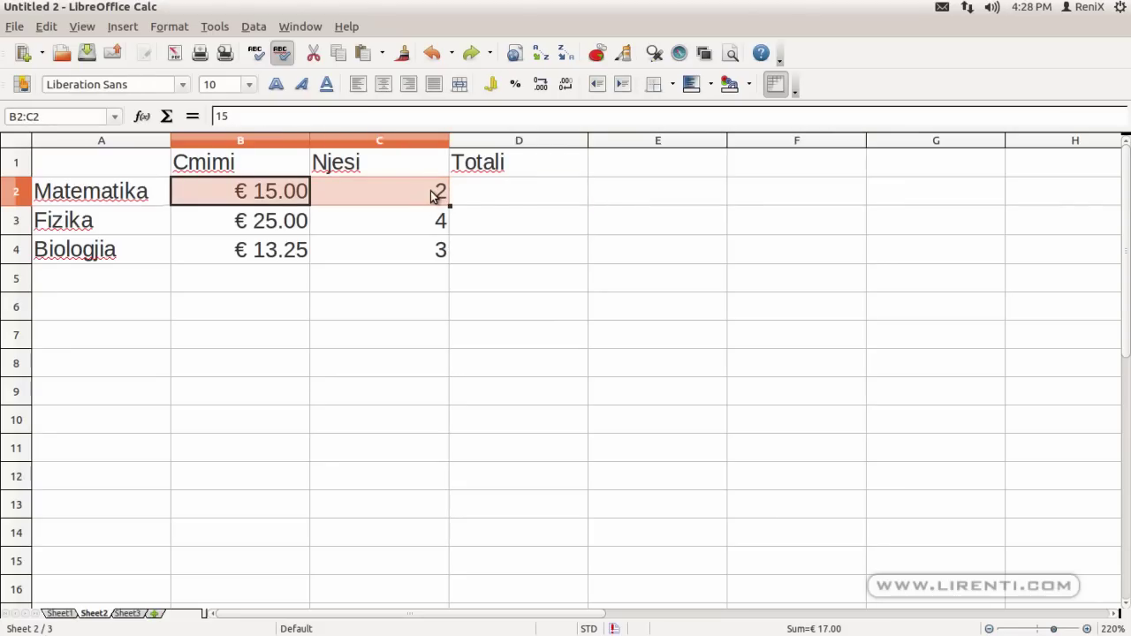
drag(485, 194, 283, 198)
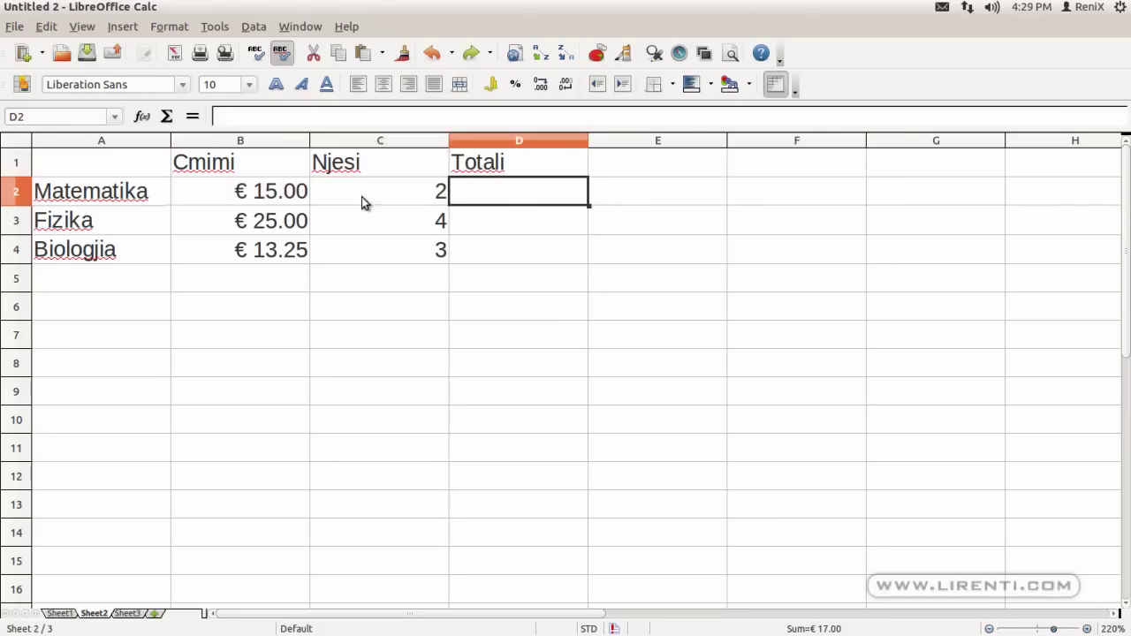
Insert =PRODUCT(B2:D2) into D2 via the Function Wizard, which yields Err:522.
click(142, 116)
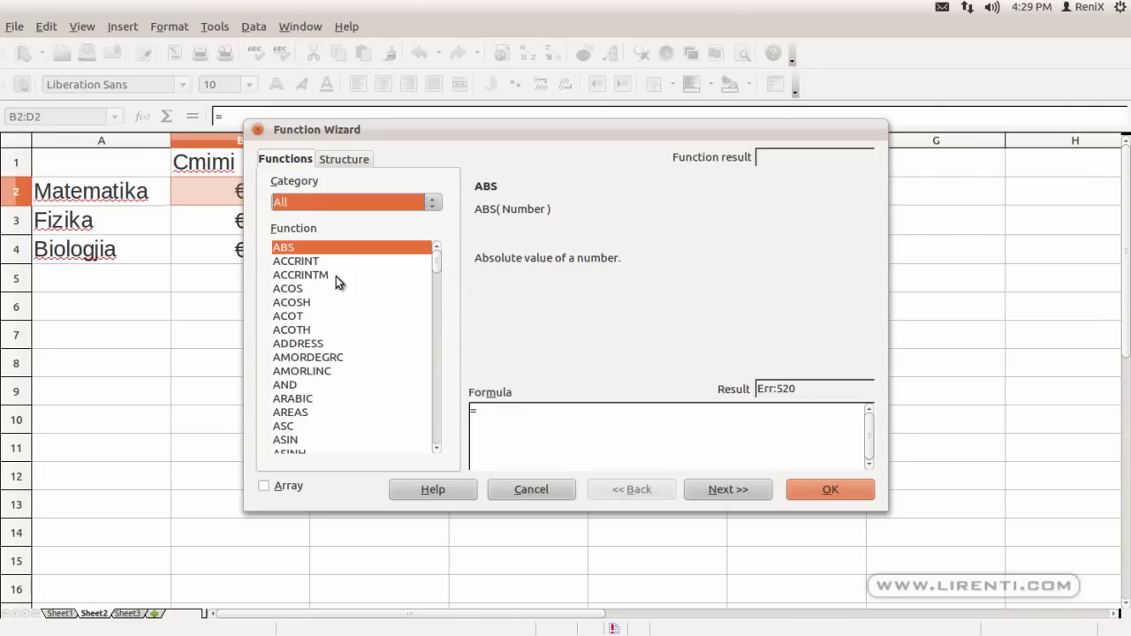
drag(436, 258, 434, 387)
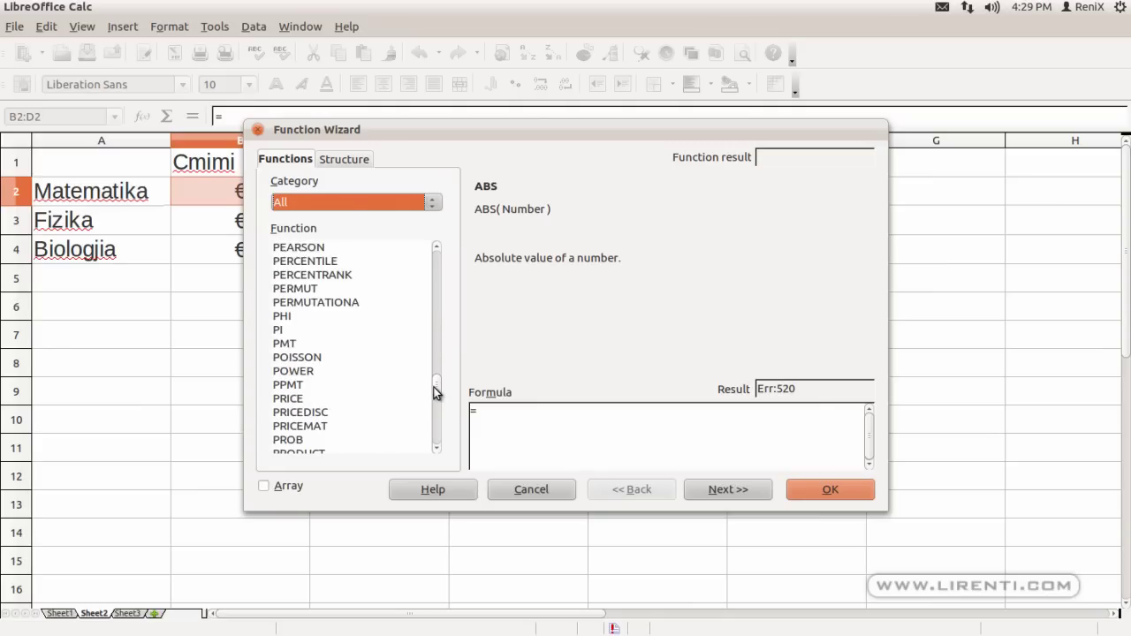
click(311, 398)
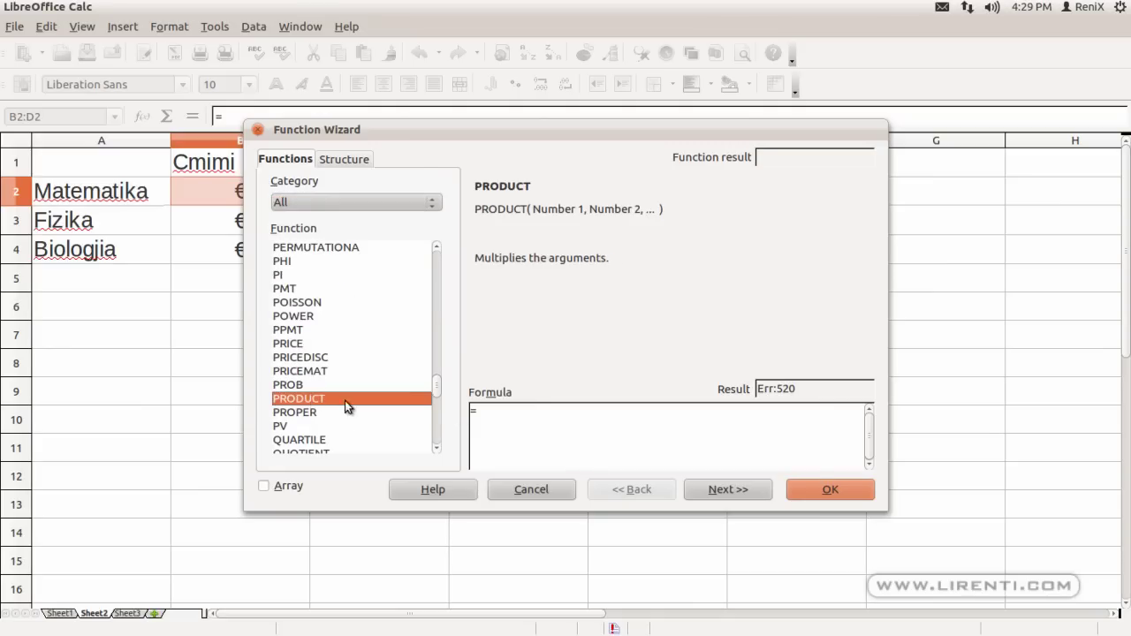
double_click(314, 397)
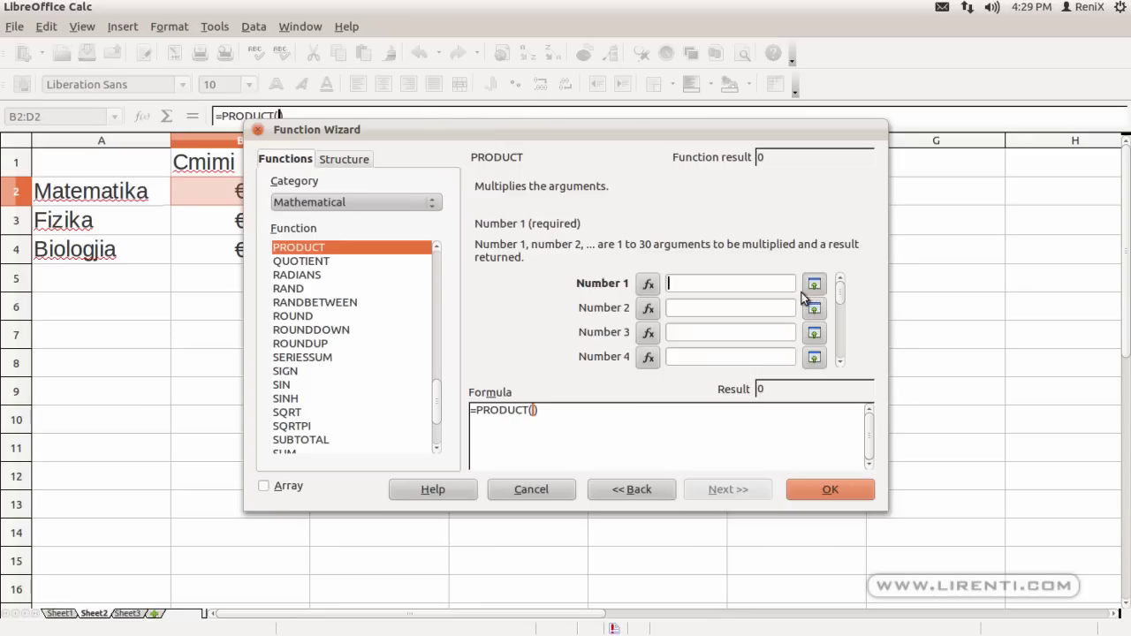
click(813, 283)
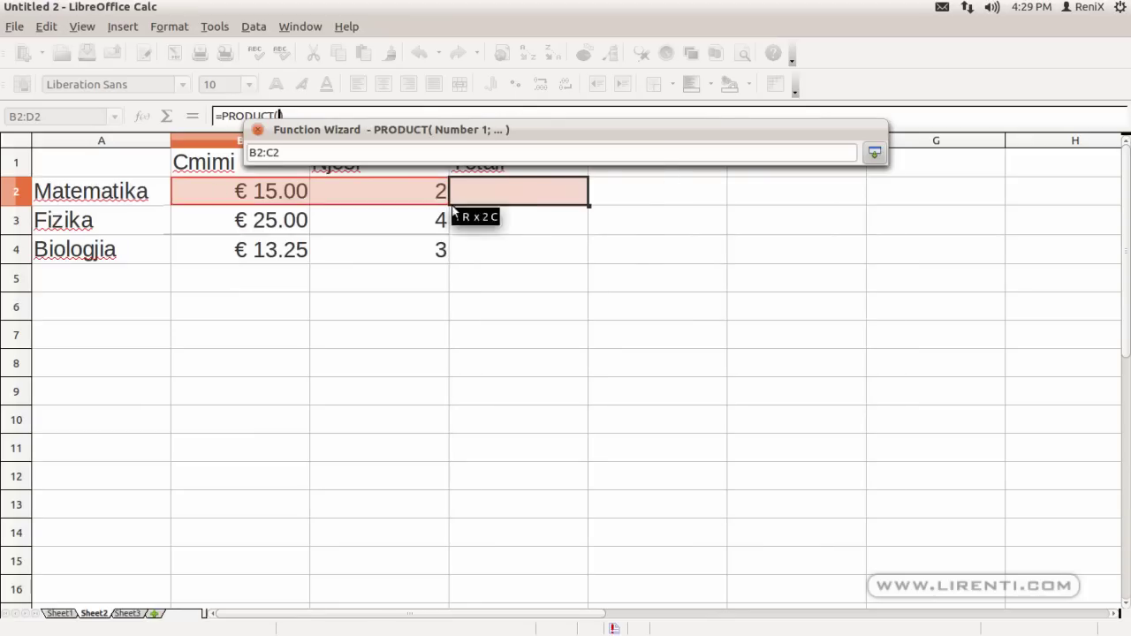
drag(335, 179, 518, 189)
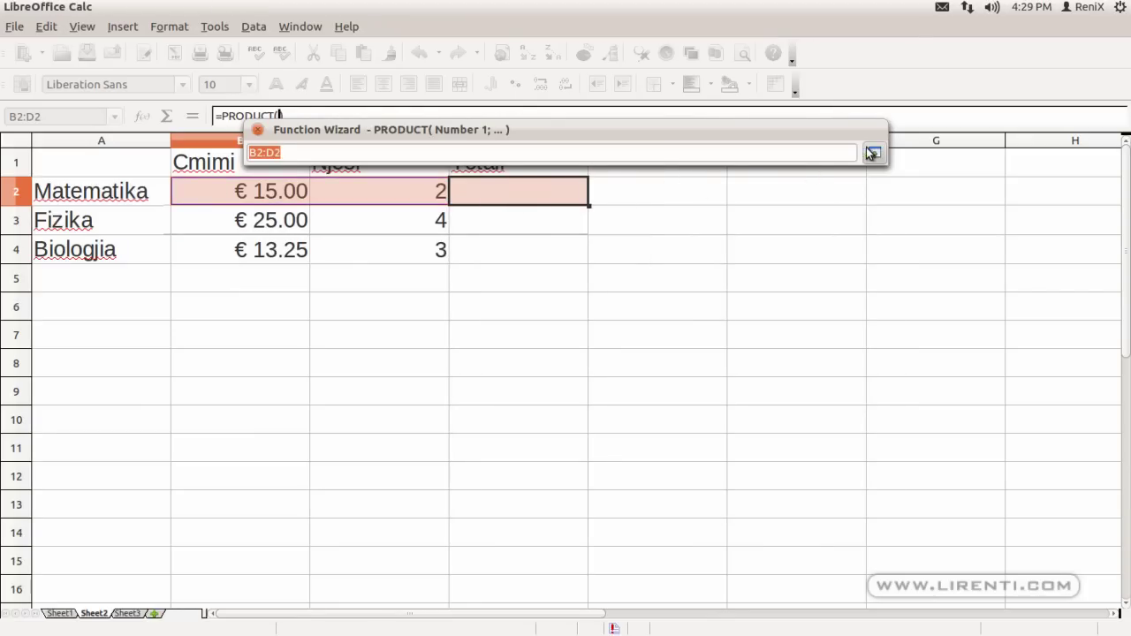
click(873, 153)
click(830, 490)
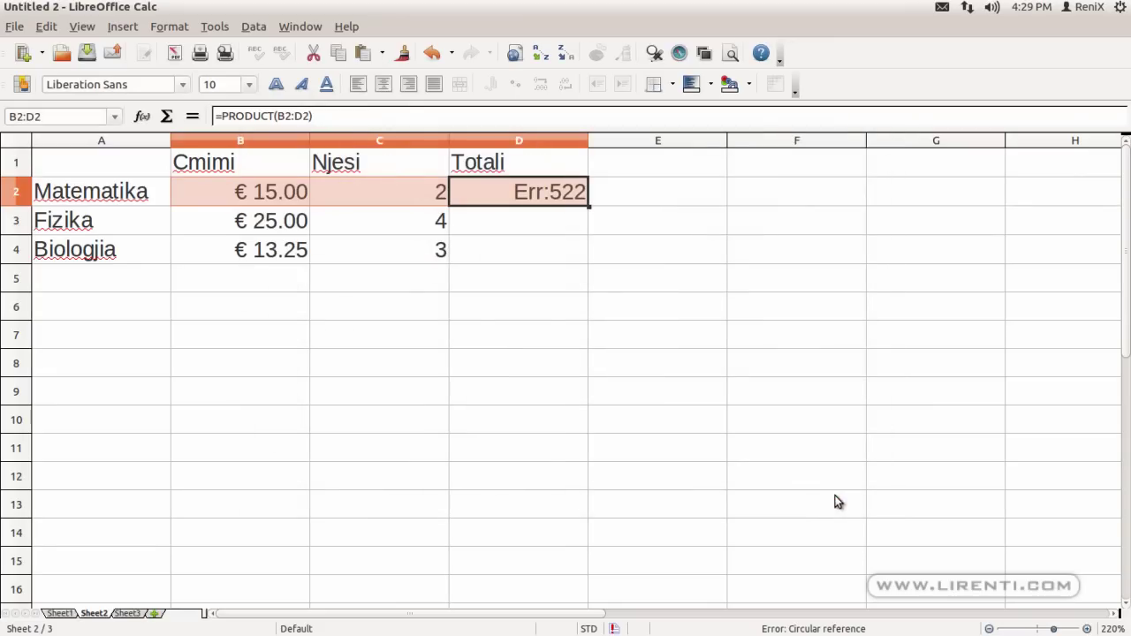
Fix D2's formula to =PRODUCT(B2:C2) so Matematika's total shows € 30.00.
click(224, 194)
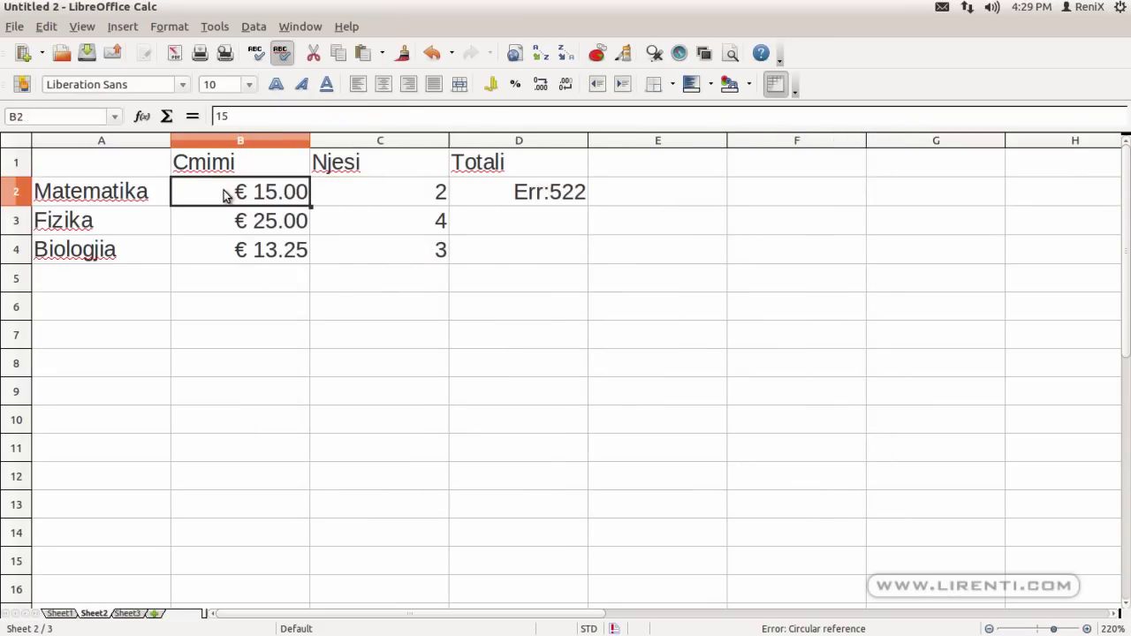
click(383, 200)
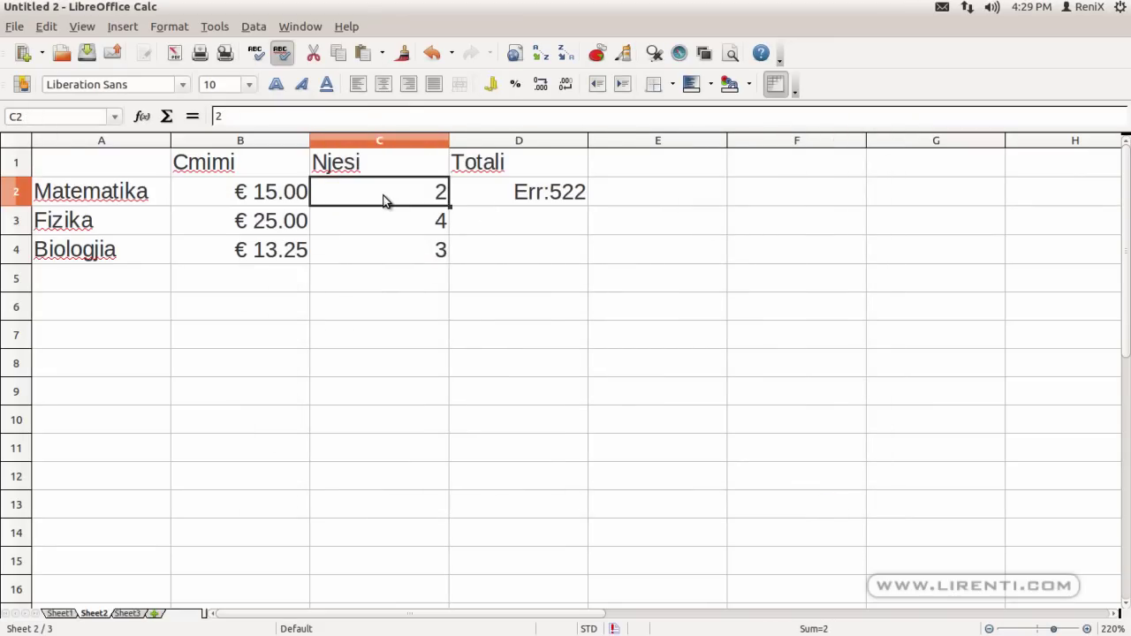
click(517, 197)
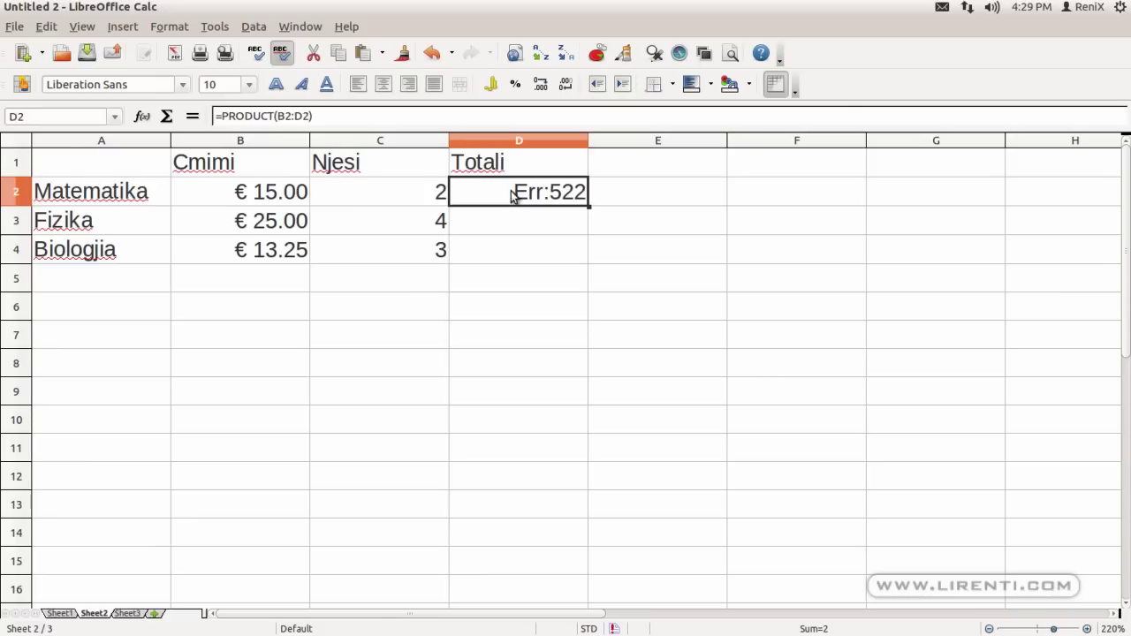
double_click(302, 116)
text(c2)
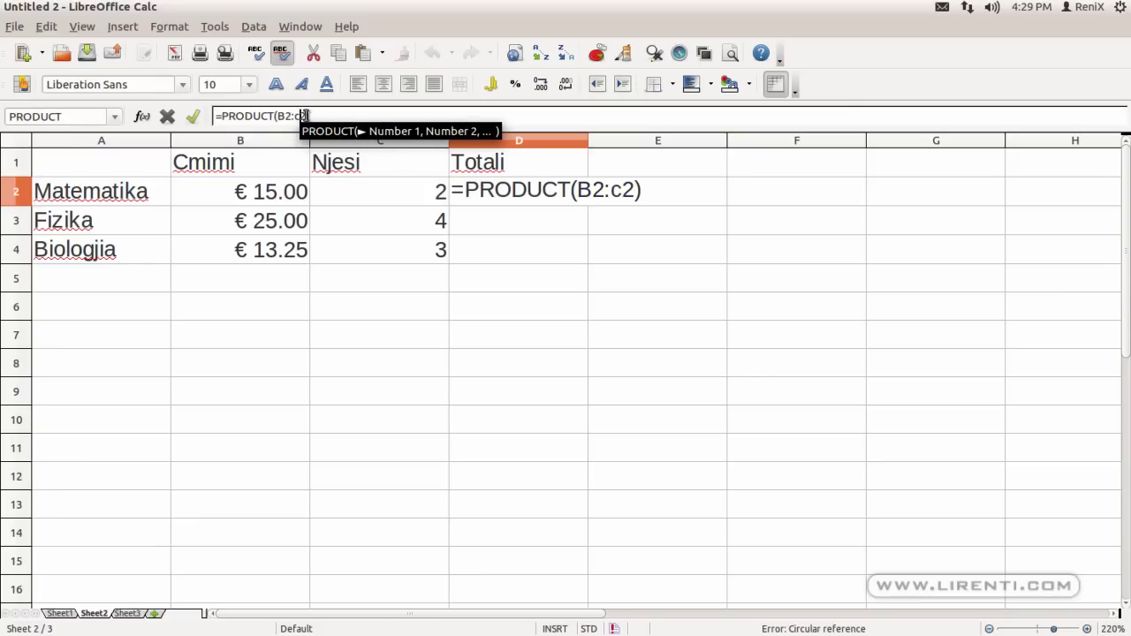
click(190, 117)
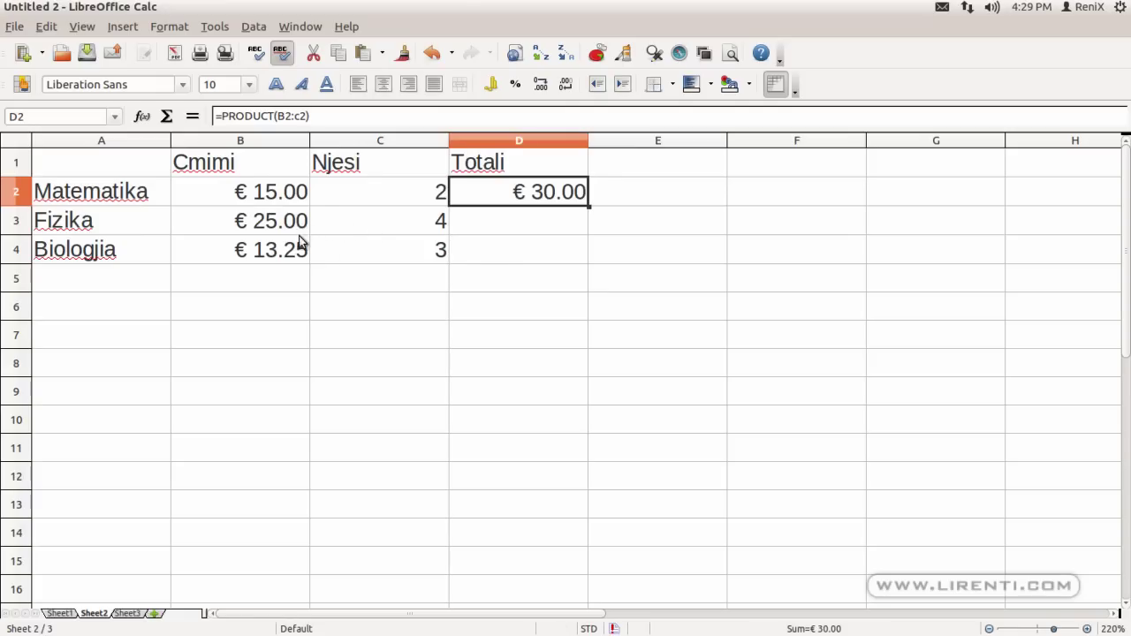
drag(196, 223, 424, 225)
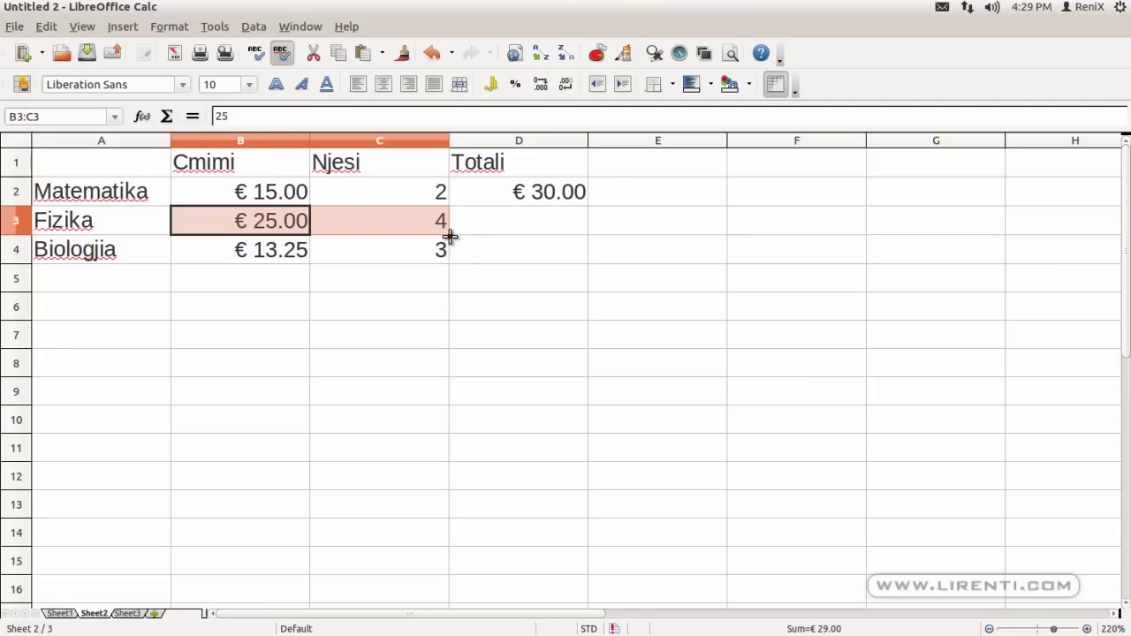
click(15, 116)
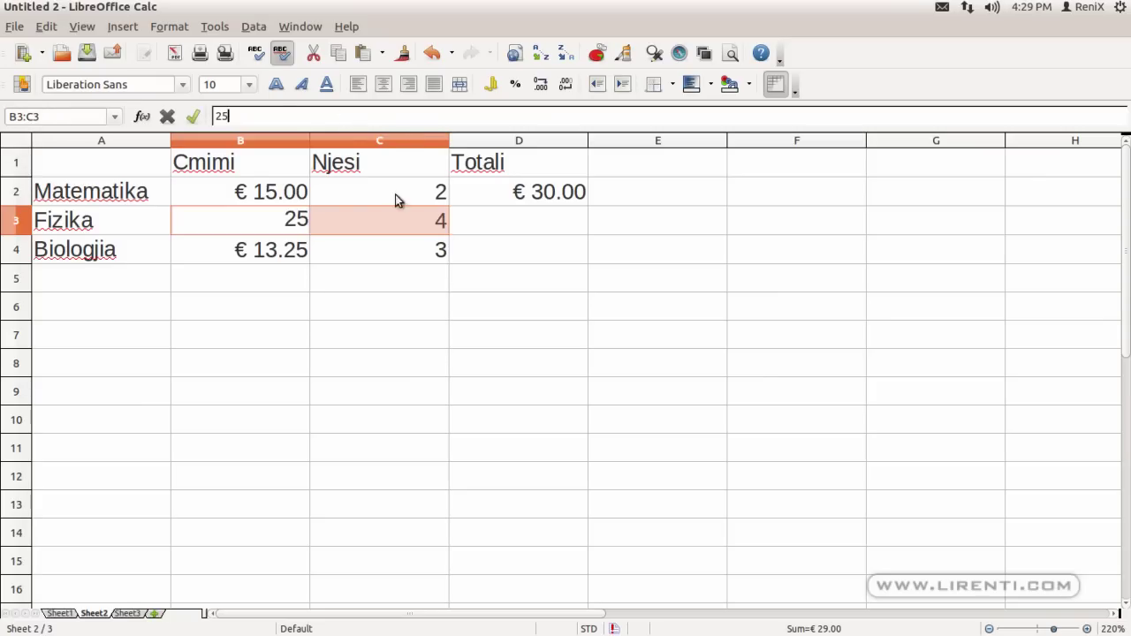
drag(265, 222, 565, 234)
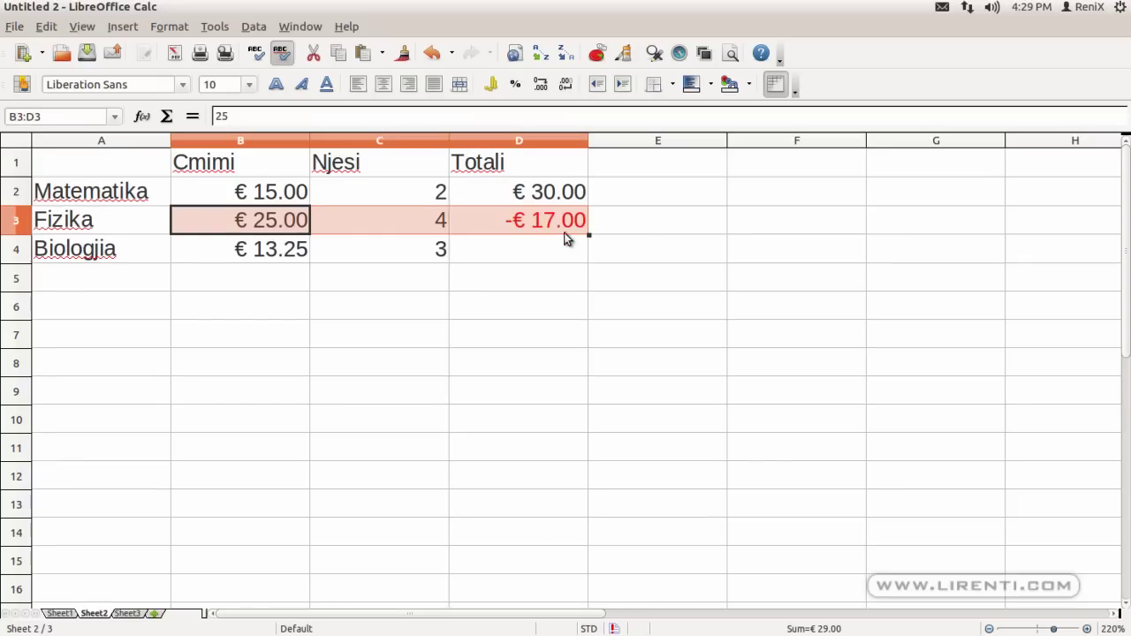
key(ctrl+z)
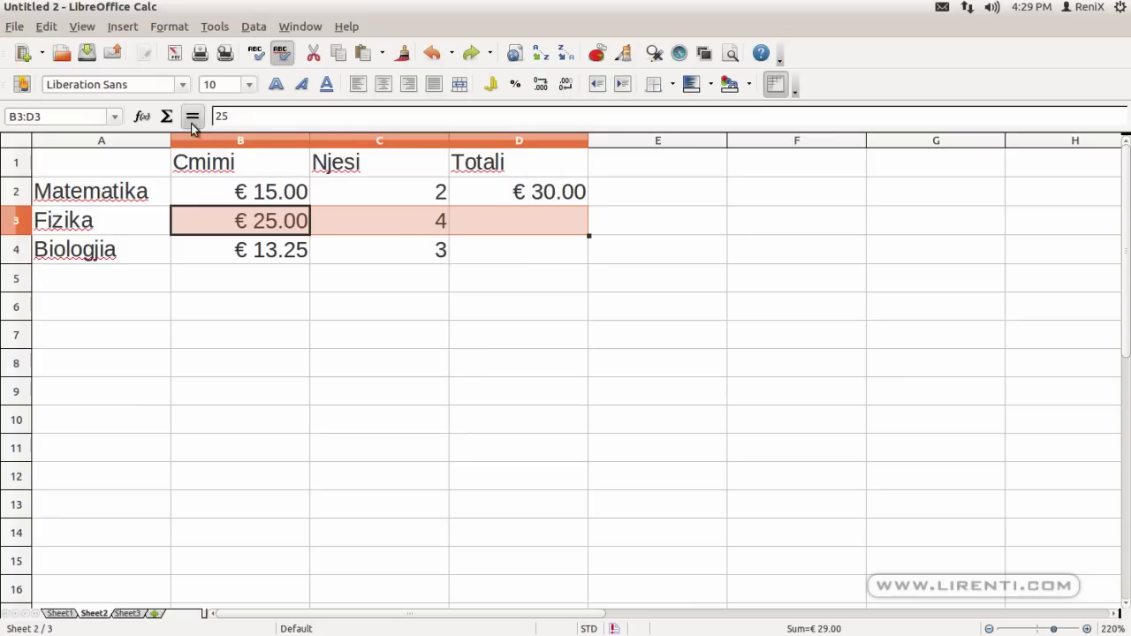
click(141, 116)
mouse_move(436, 261)
mouse_down()
mouse_move(440, 415)
mouse_move(434, 393)
mouse_up()
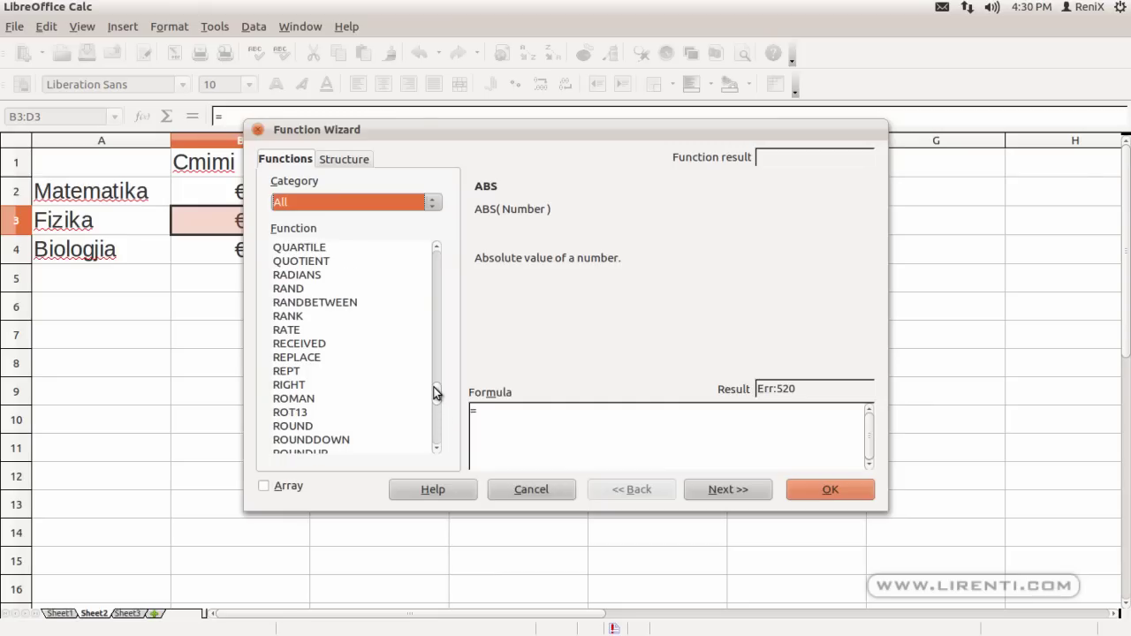
mouse_move(434, 387)
mouse_down()
mouse_move(434, 374)
mouse_move(439, 392)
mouse_up()
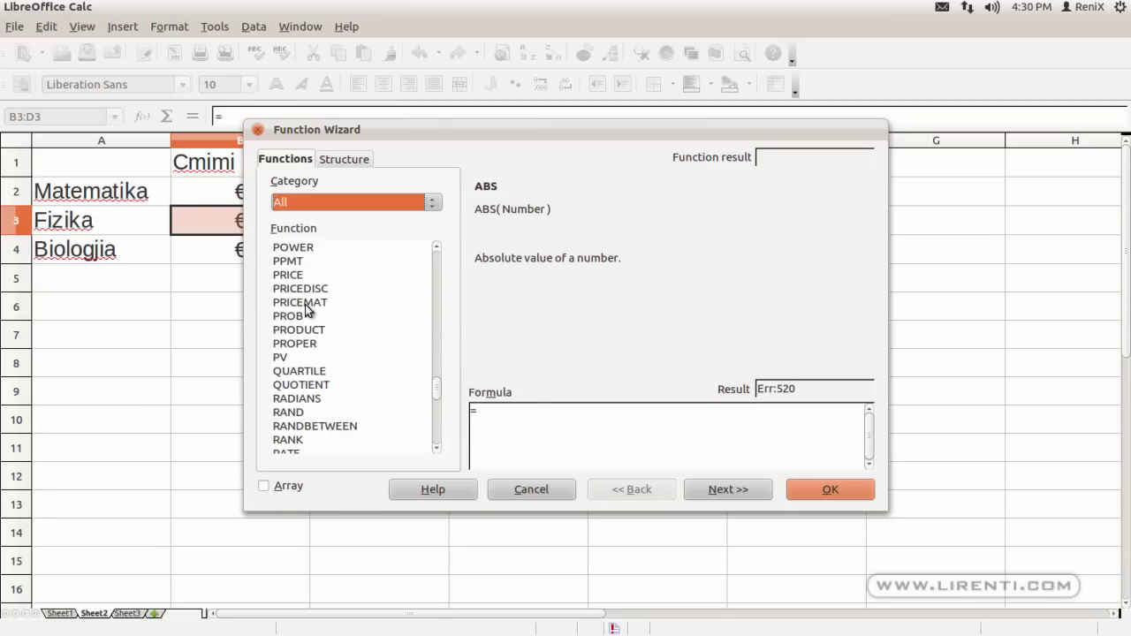
double_click(299, 330)
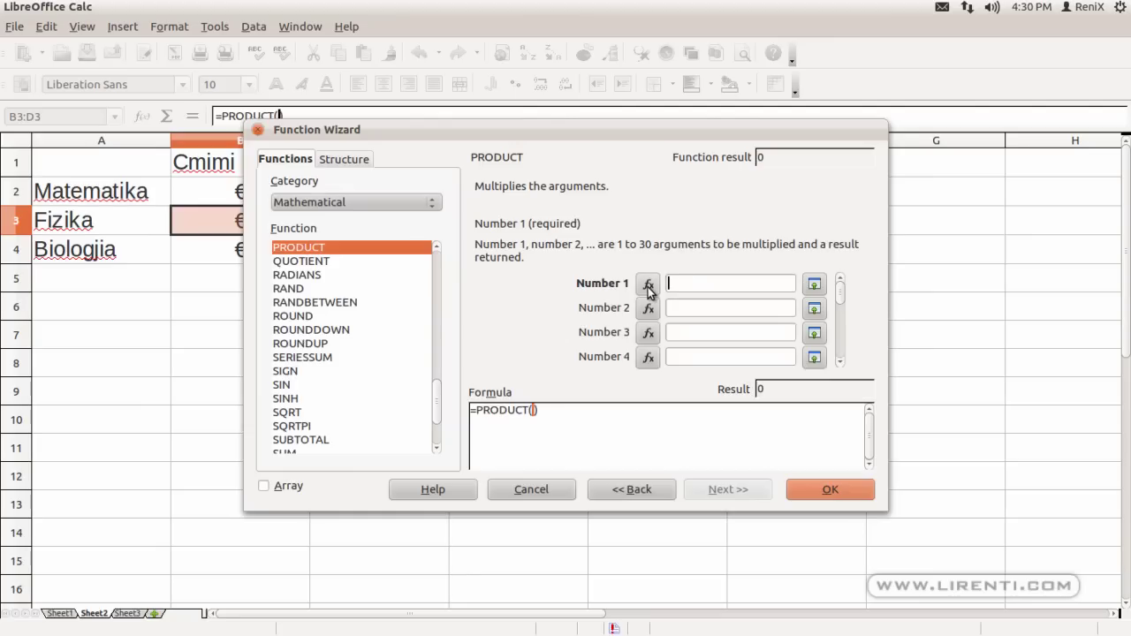
click(811, 287)
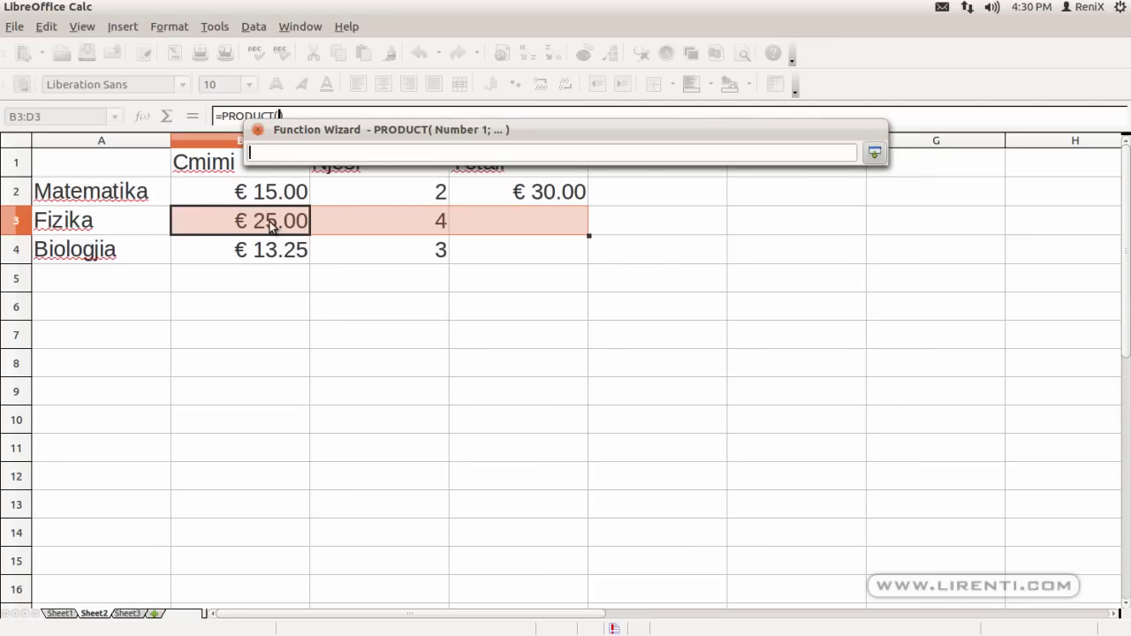
click(469, 231)
click(404, 227)
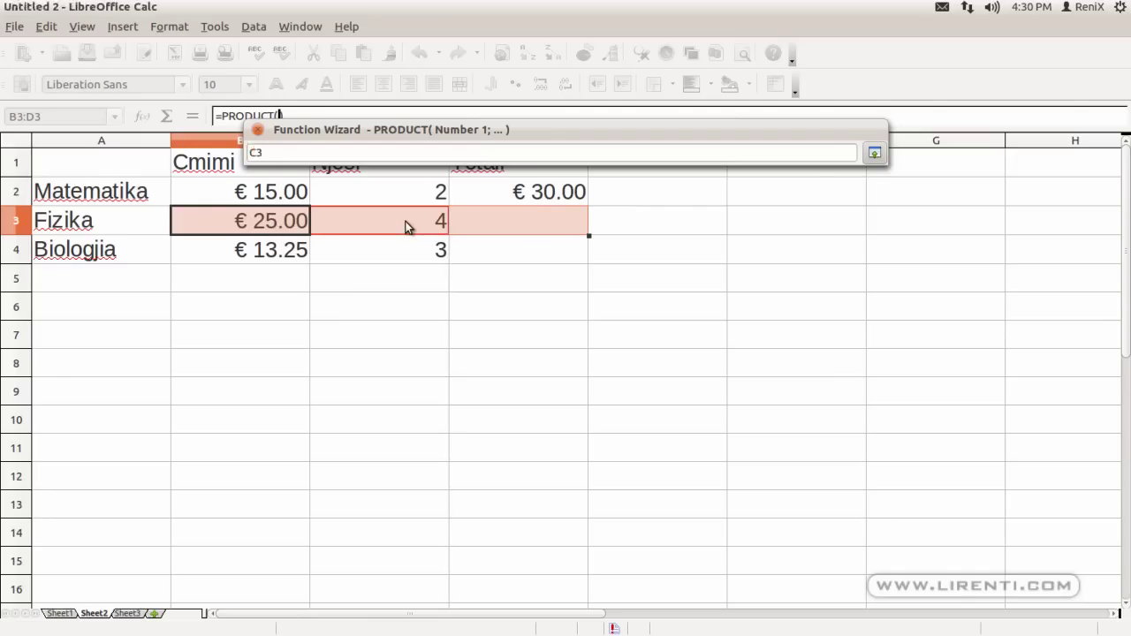
click(257, 130)
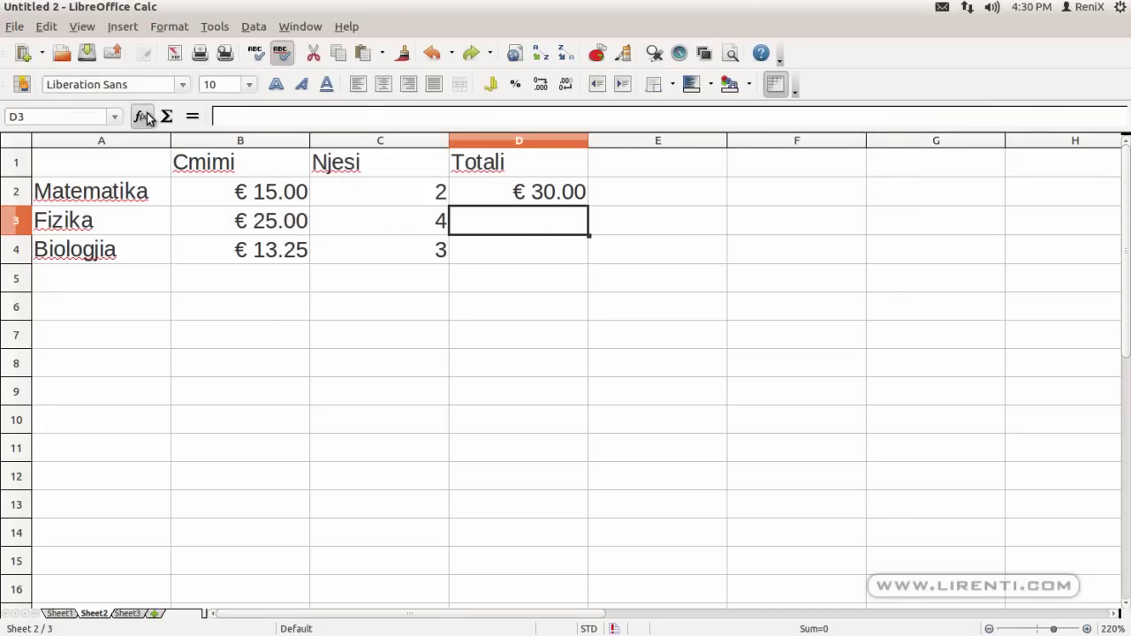
Insert =PRODUCT(B3:C3) into D3 with the Function Wizard, giving € 100.00.
click(142, 117)
drag(436, 270, 435, 381)
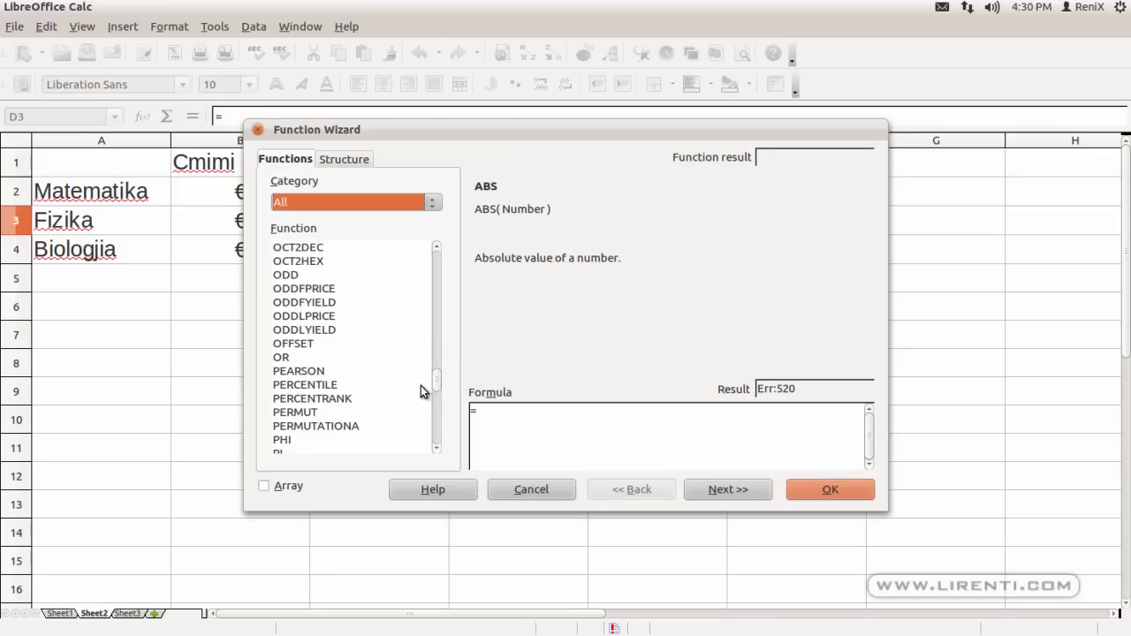
scroll(388, 404, down, 4)
click(321, 412)
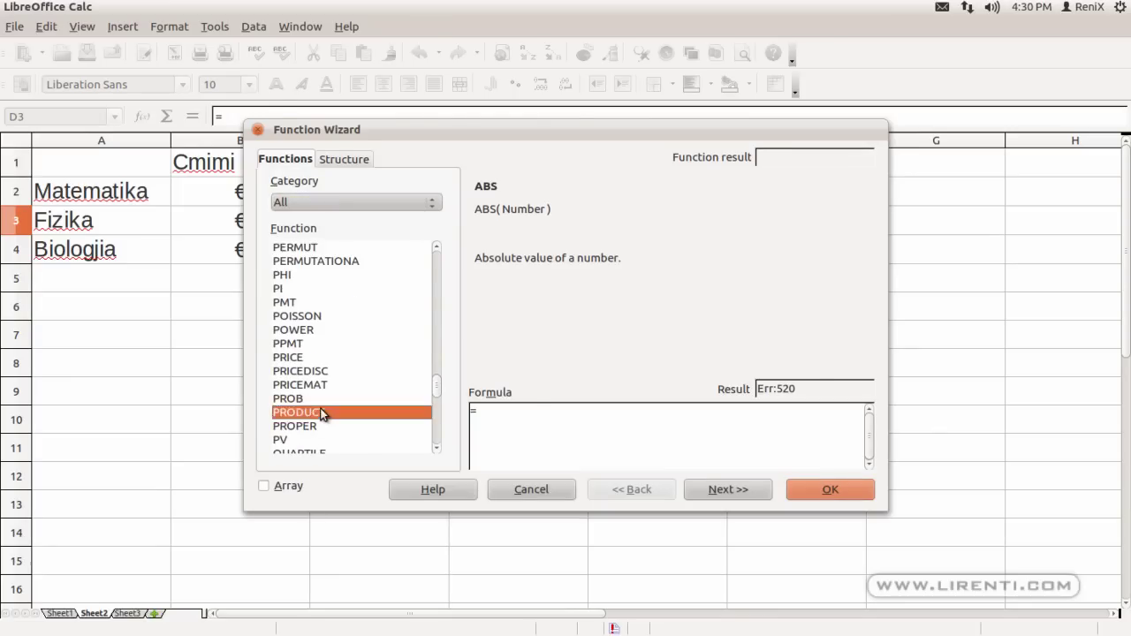
double_click(322, 414)
click(812, 284)
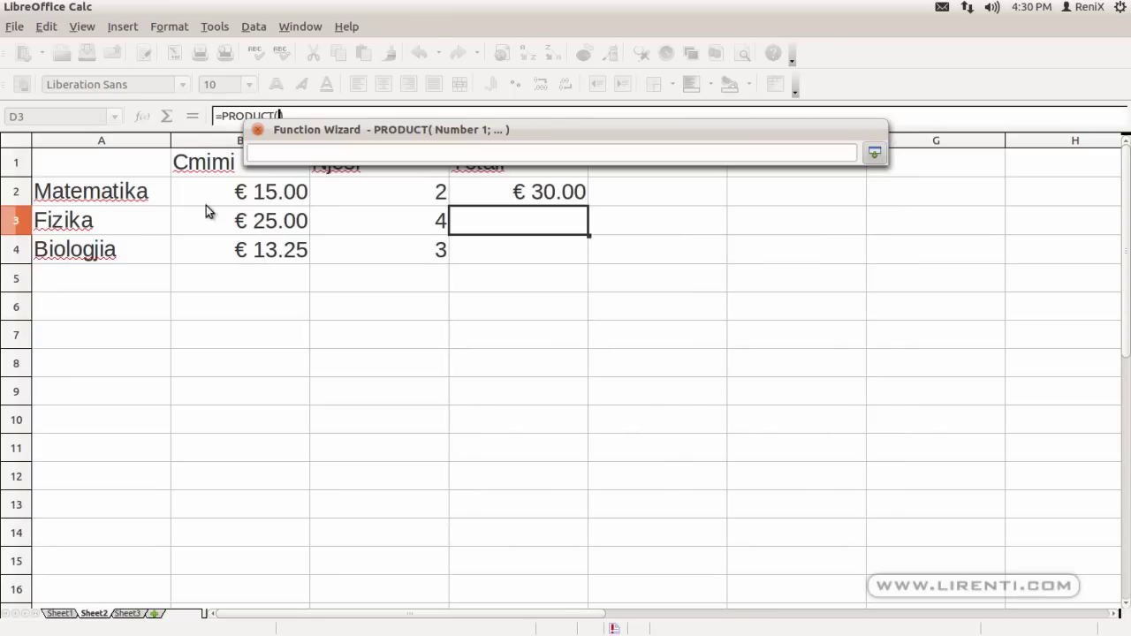
drag(206, 210, 403, 221)
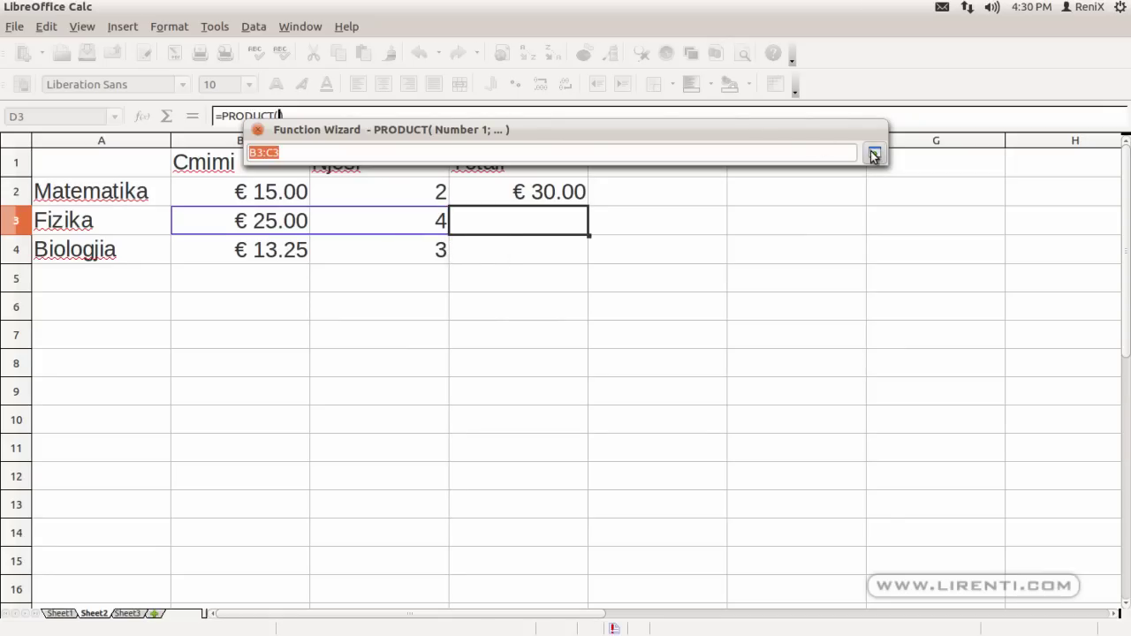
click(873, 155)
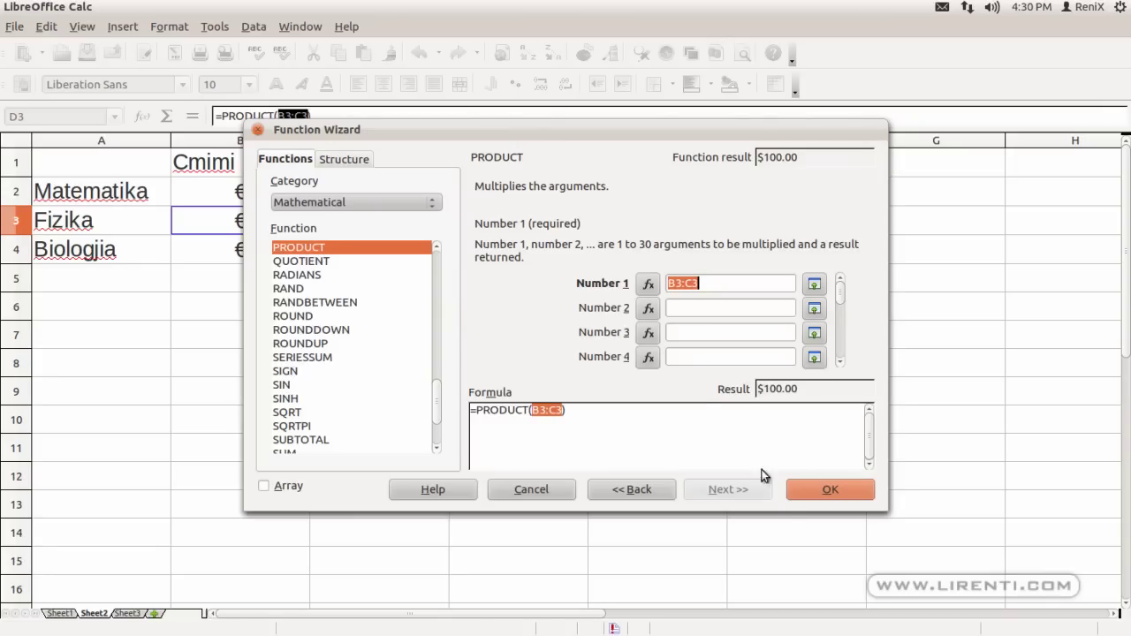
click(817, 495)
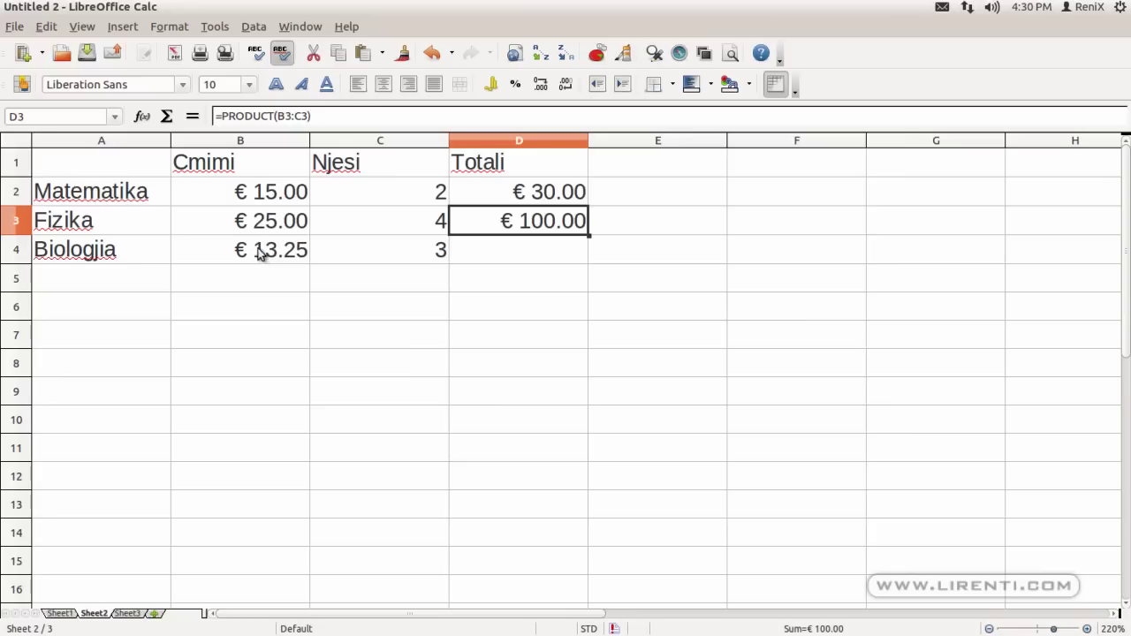
Insert =PRODUCT(B4:C4) into D4 with the Function Wizard, giving € 39.75.
drag(259, 257, 416, 260)
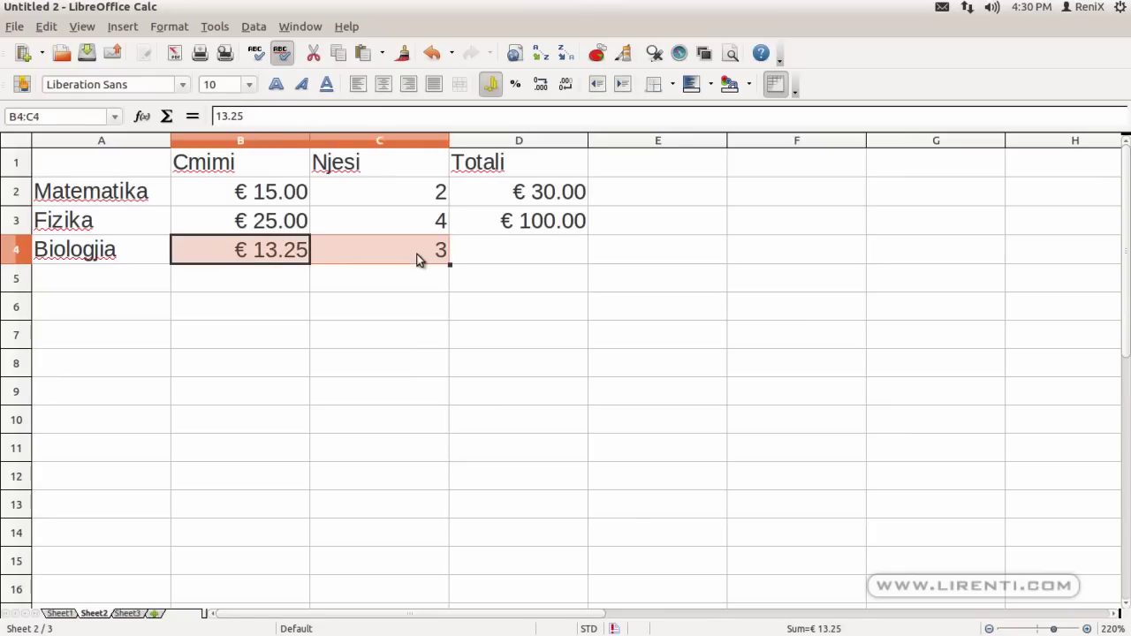
click(468, 250)
click(142, 116)
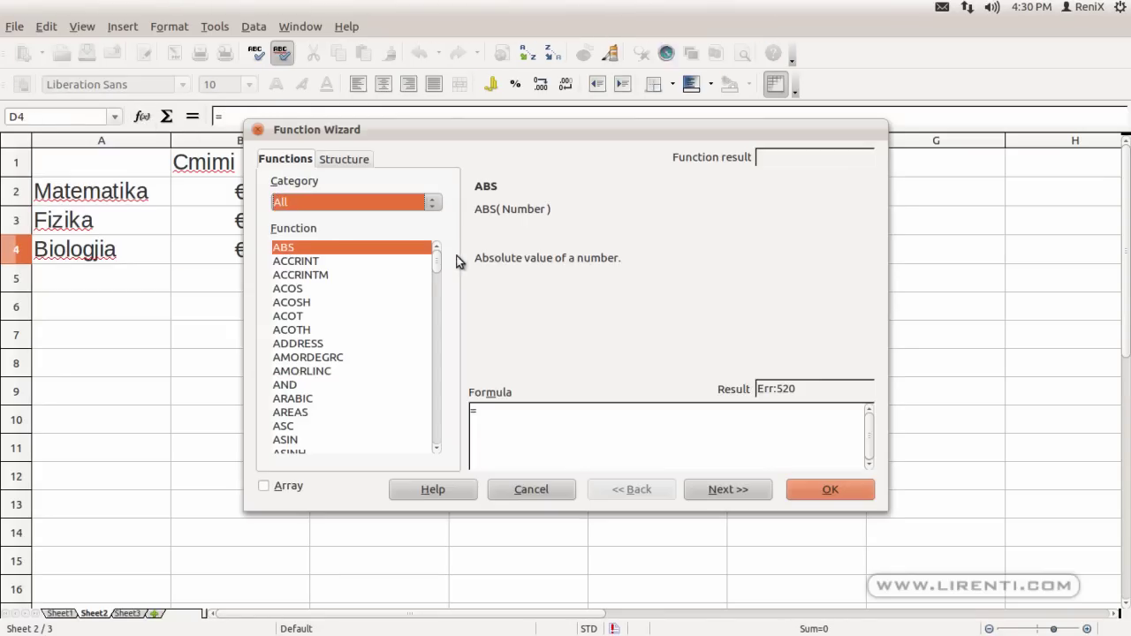
drag(436, 266, 432, 394)
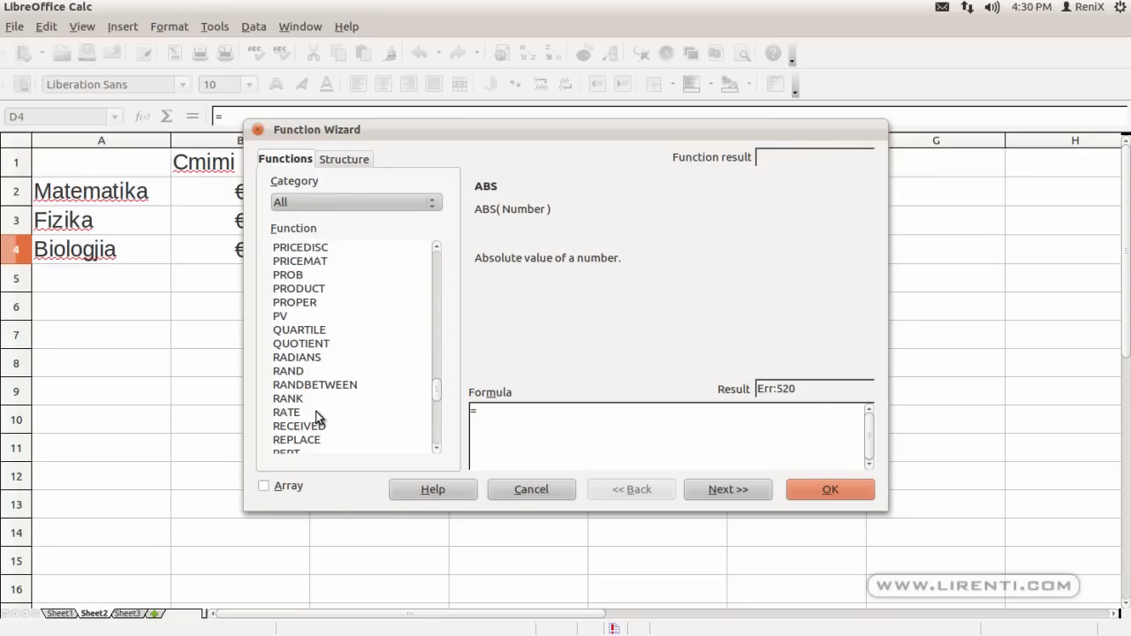
click(301, 288)
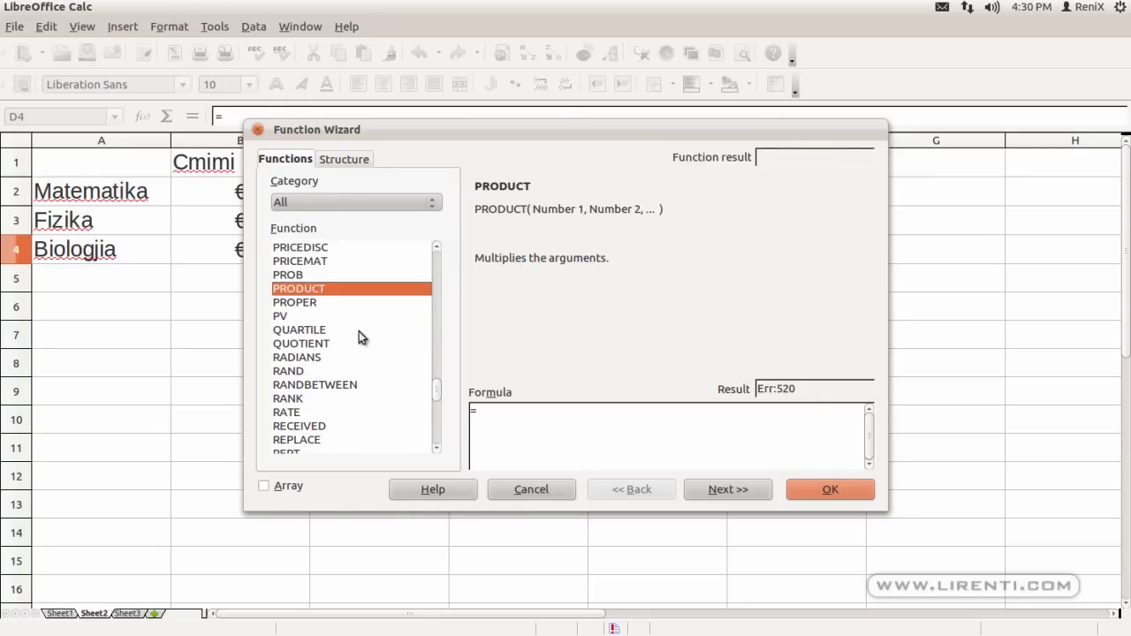
double_click(318, 288)
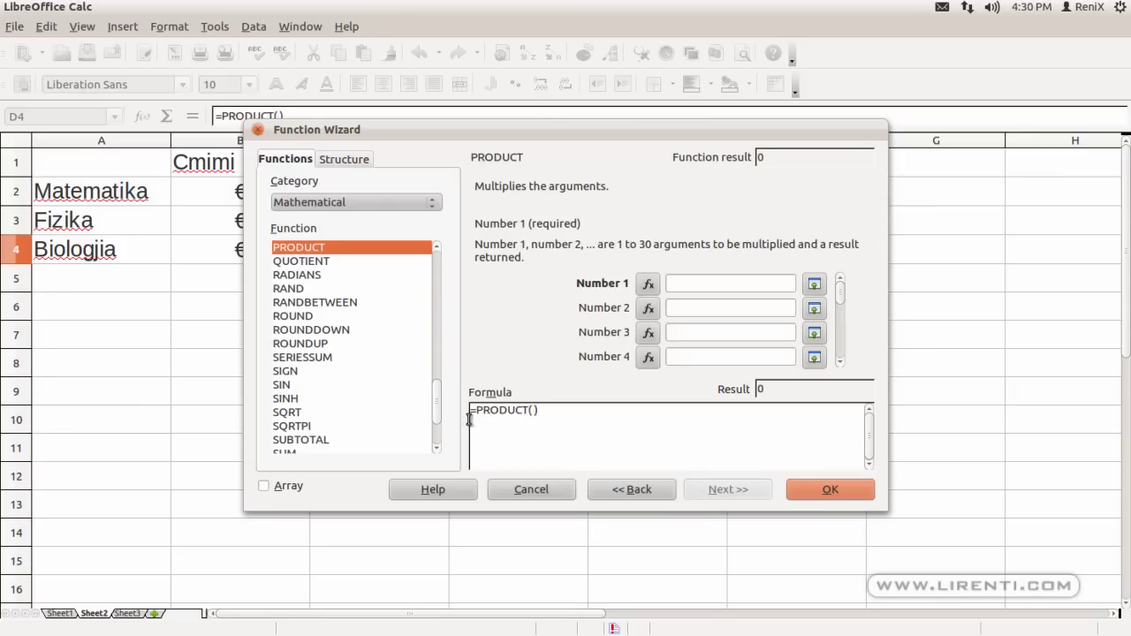
drag(546, 412, 466, 412)
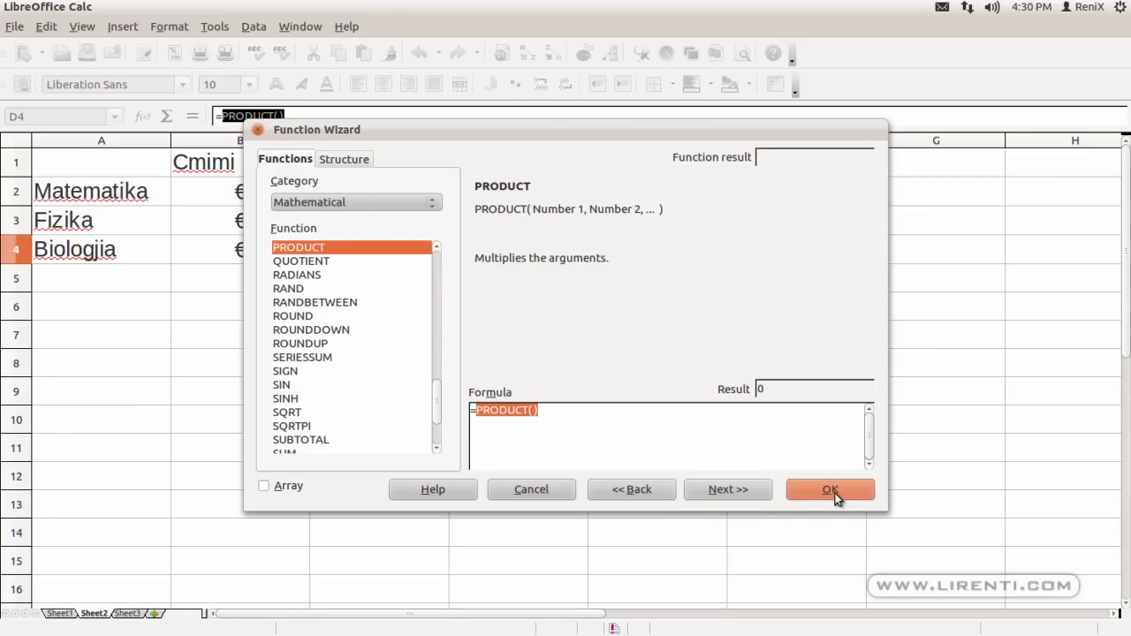
click(600, 440)
click(534, 411)
click(654, 288)
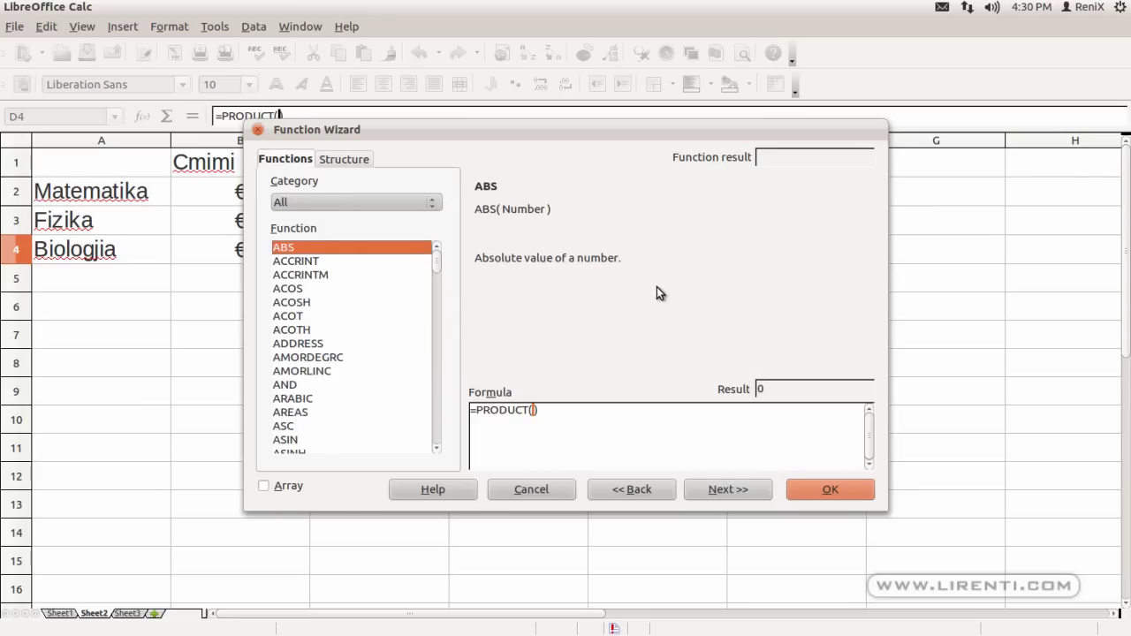
click(532, 410)
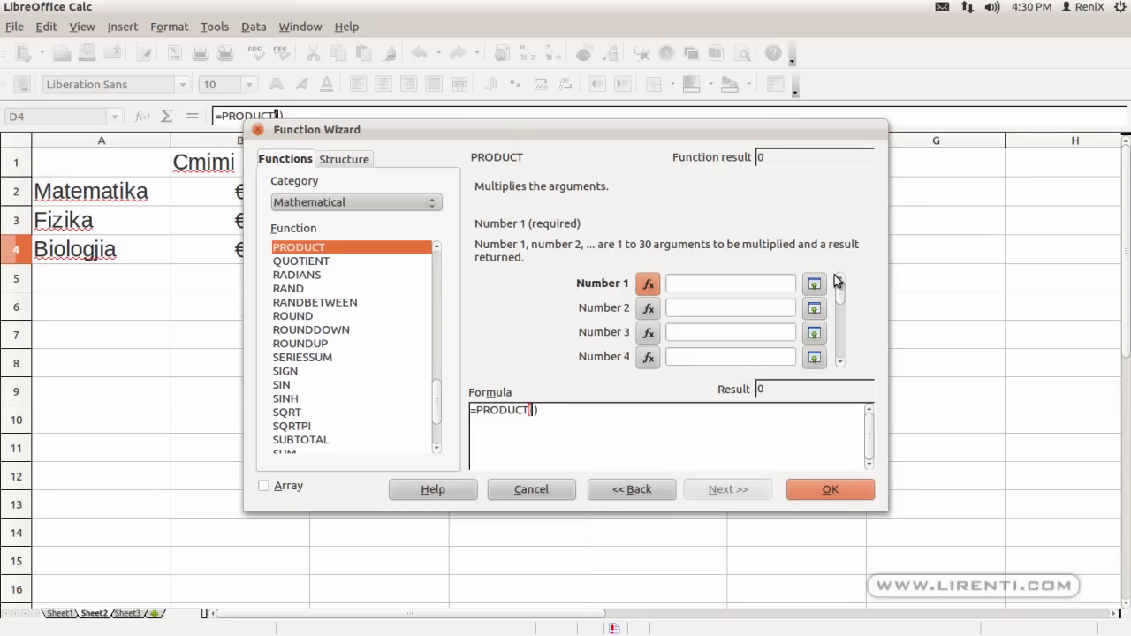
click(813, 284)
drag(277, 254, 373, 252)
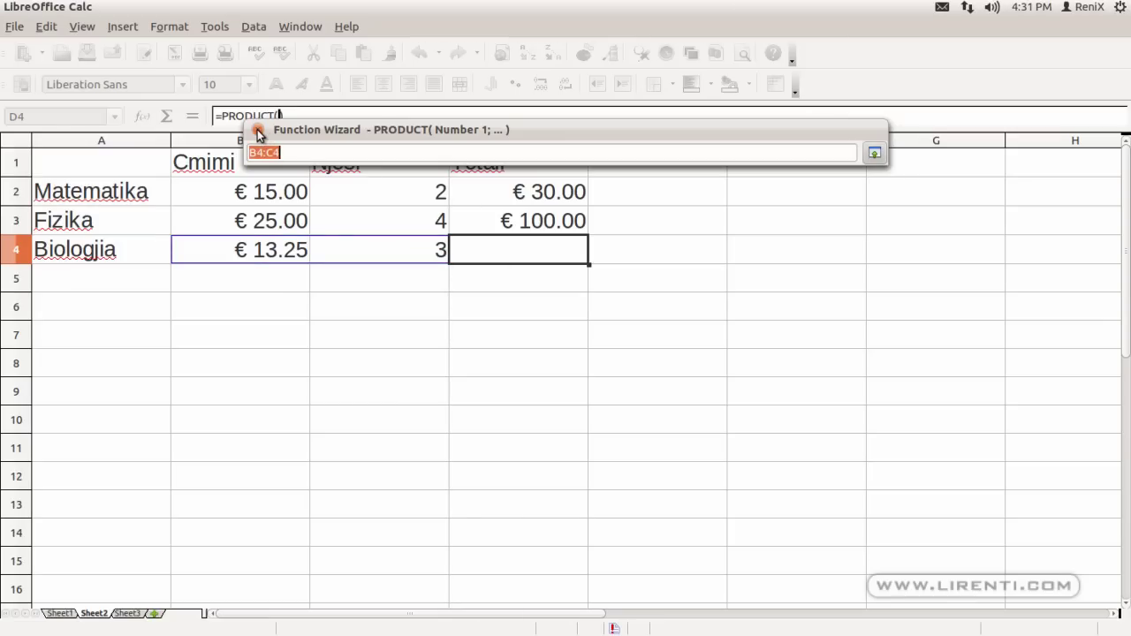
click(873, 154)
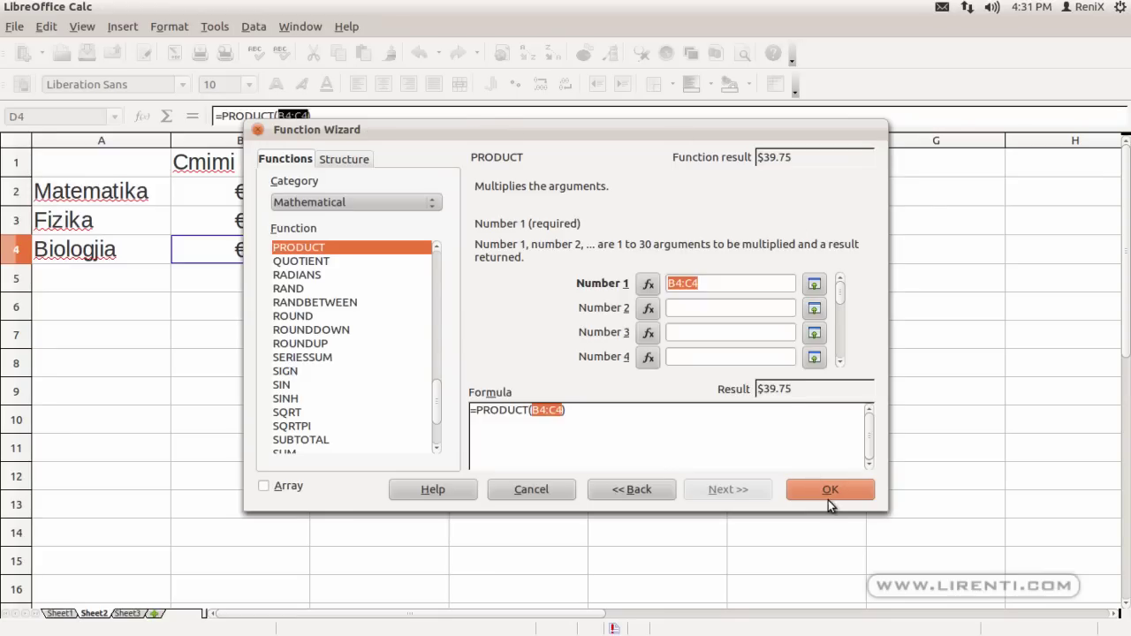
click(828, 491)
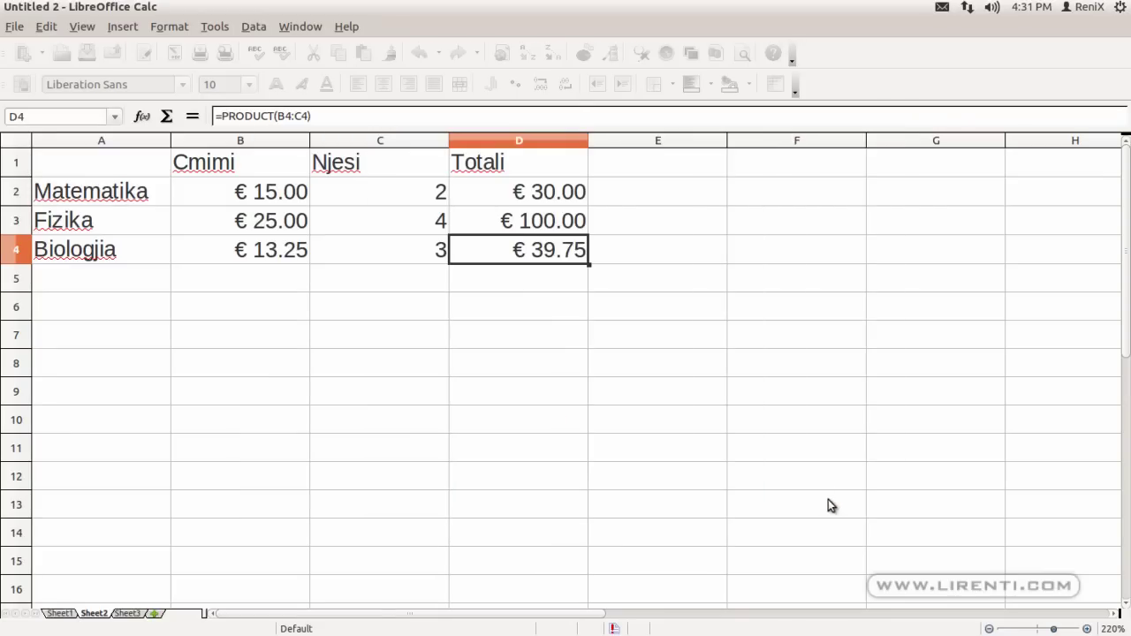
Label cell E5 'Shpenzimi Total'.
click(545, 194)
drag(547, 200, 539, 254)
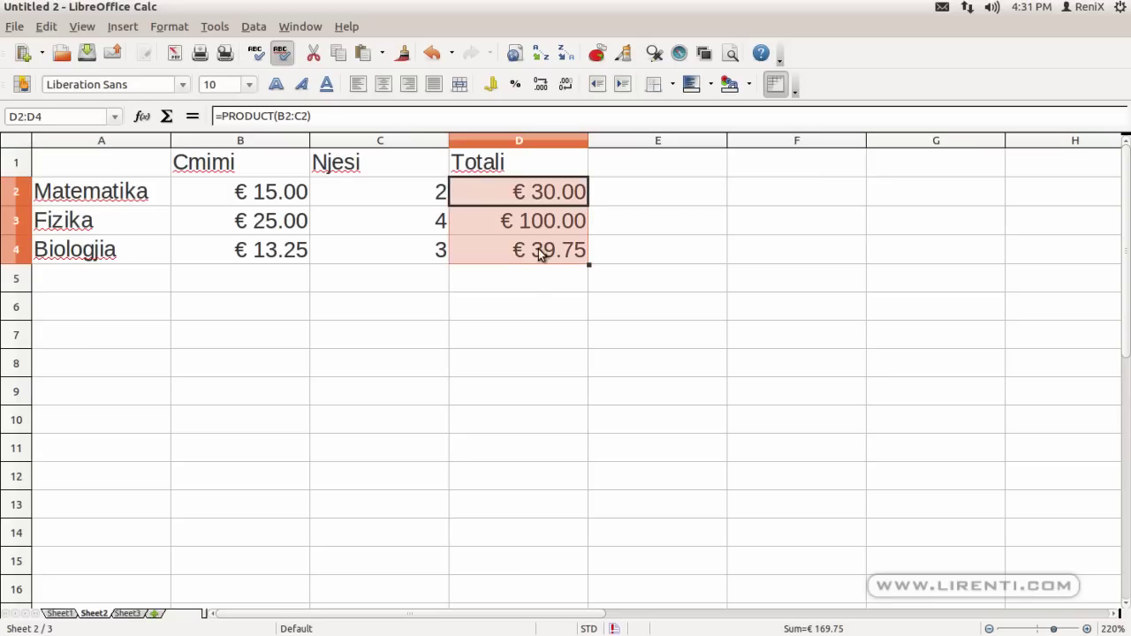
click(667, 285)
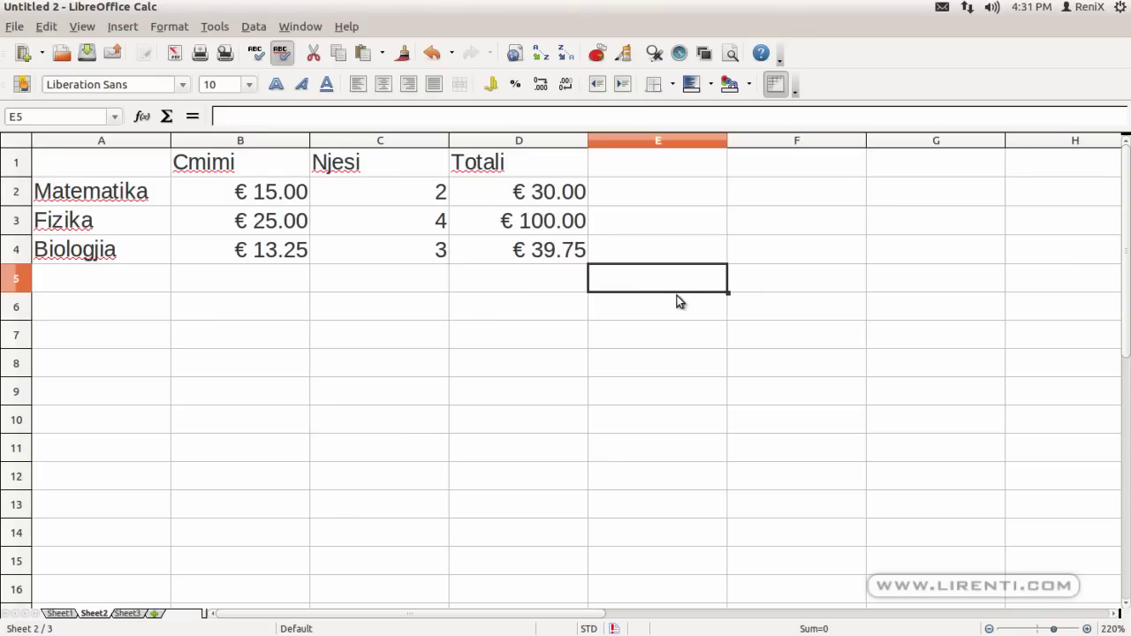
text(Shpenzim)
key(BackSpace)
text(imi Total)
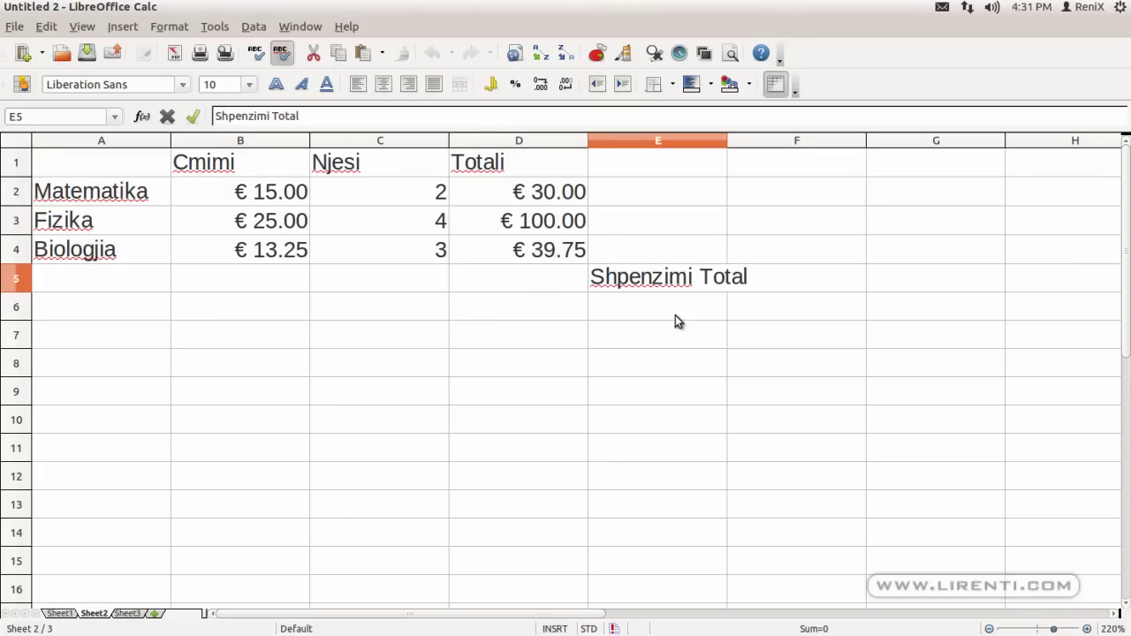
key(Return)
Put the grand total =SUM(D2:D4), € 169.75, in D5.
click(495, 184)
click(550, 267)
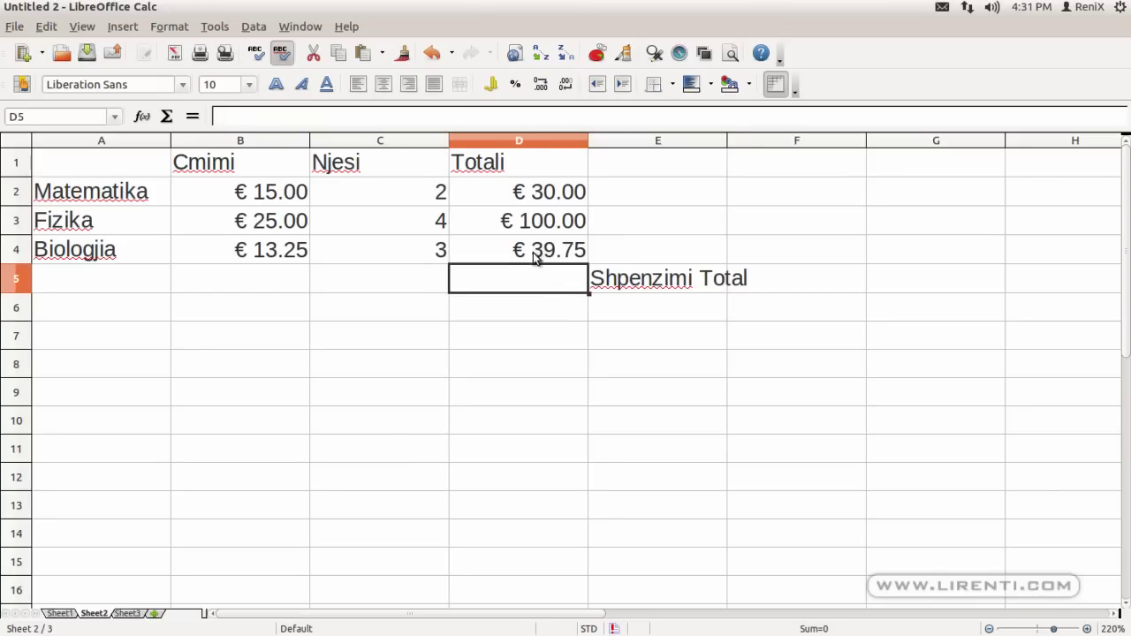
click(166, 115)
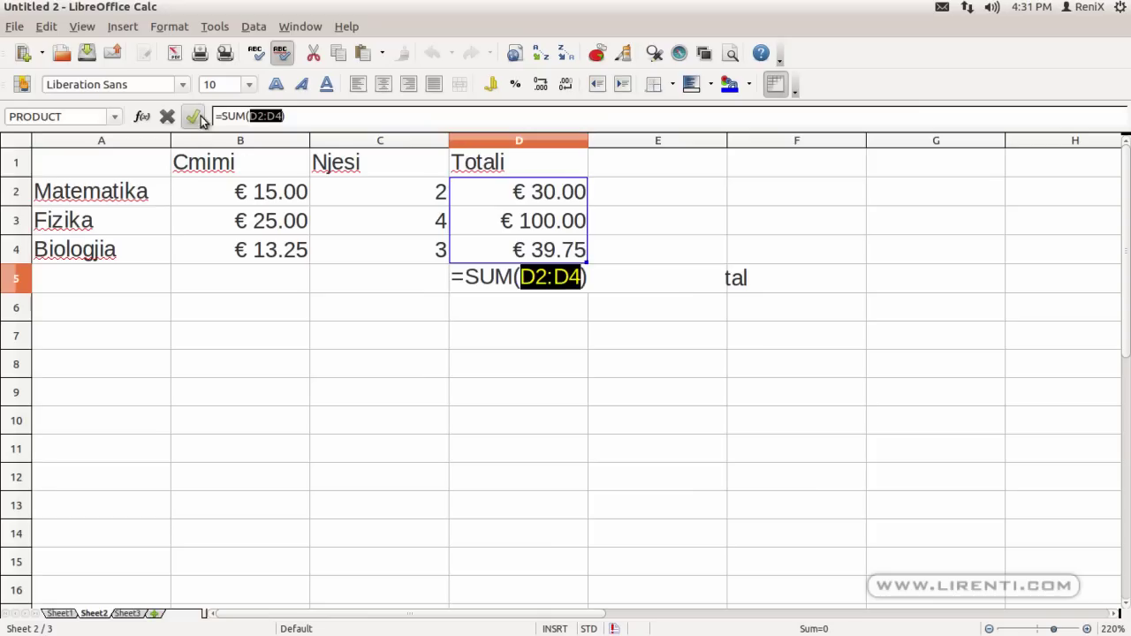
click(195, 116)
click(399, 375)
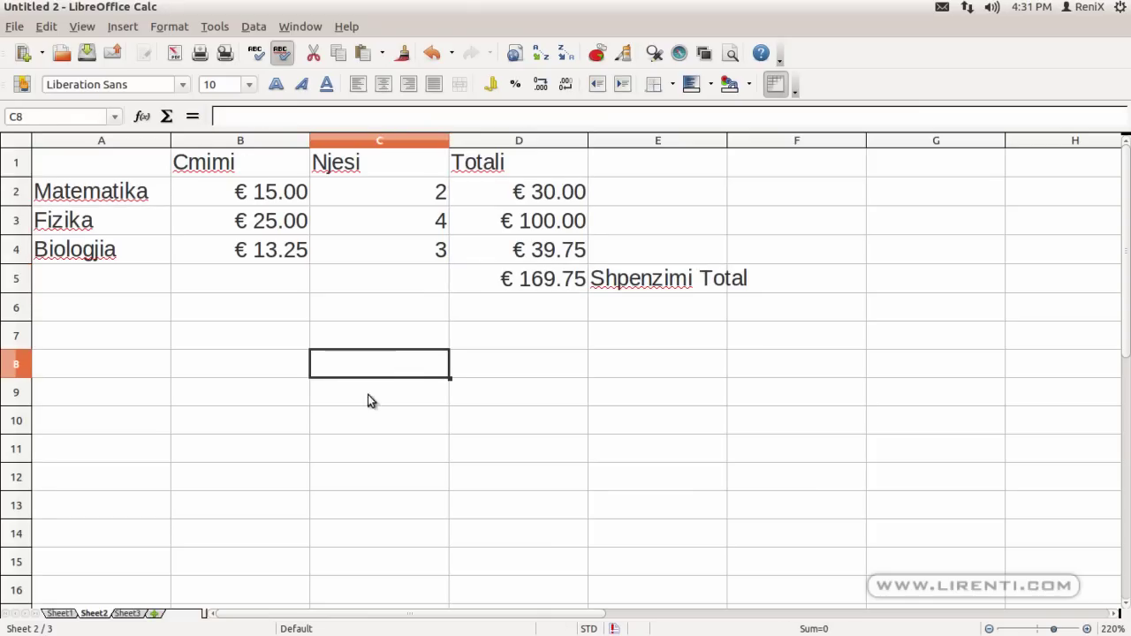
key(alt+Tab)
Type the line 'Kjo ishte nje guide e shkurter si te perdorim tabelat ne EXCEL CALC'.
key(Return)
key(Return)
text(Kjo ieshte)
key(BackSpace)
key(BackSpace)
key(BackSpace)
key(BackSpace)
key(BackSpace)
text(shte )
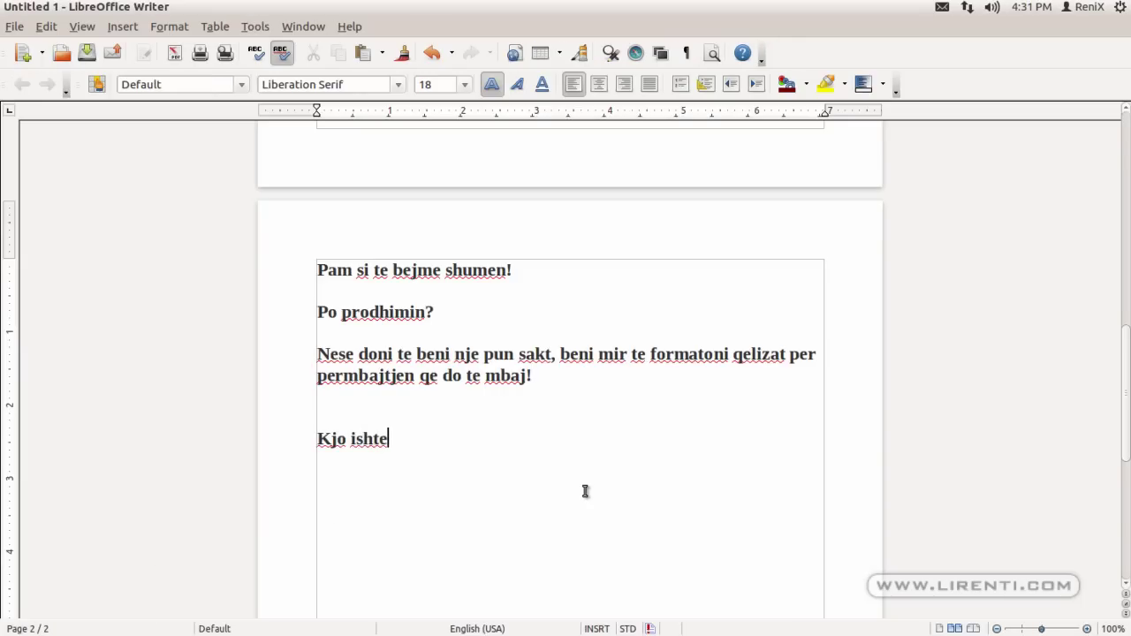
text(nje guide e shkurter si te perdoru)
key(BackSpace)
text(im tabelat ne )
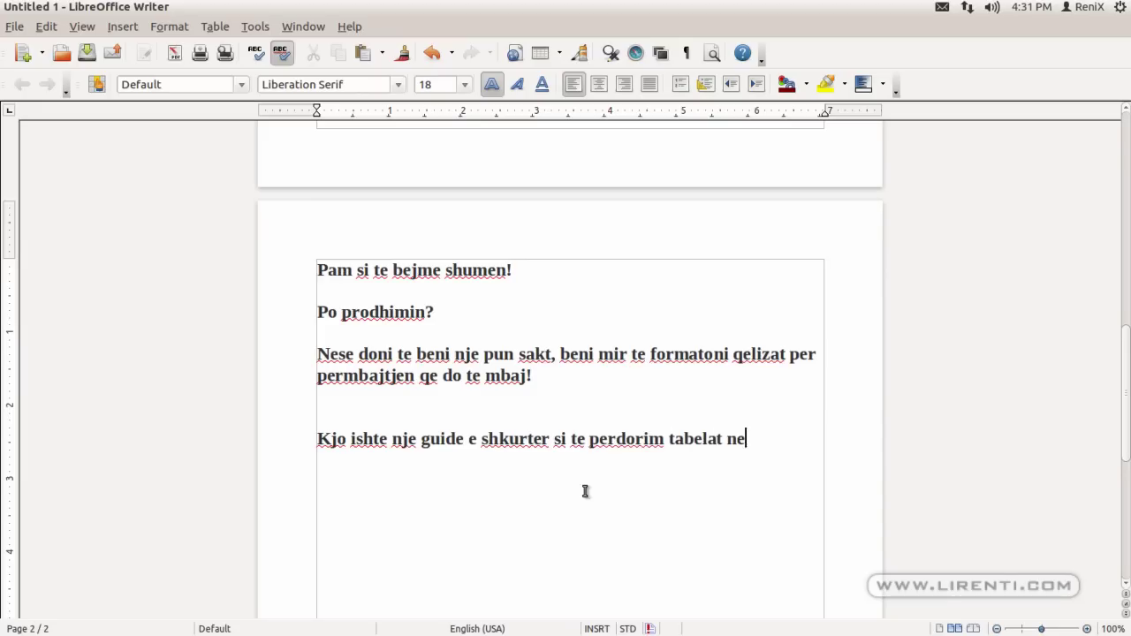
text(EXCEL CALC)
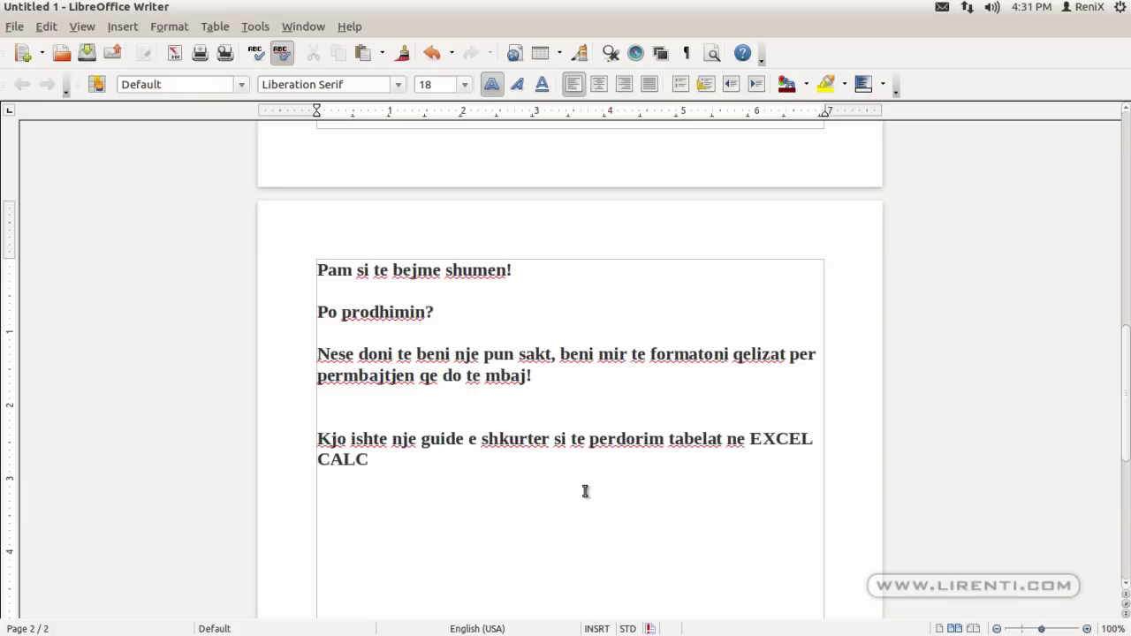
Add the lines 'per tutoriale te tjera, guida, apo per te kaluar dhe pak kohe te lire' and 'vizitoni ....'.
key(Return)
key(Return)
text(per tutoriu)
key(BackSpace)
text(ale te tjera, guida, )
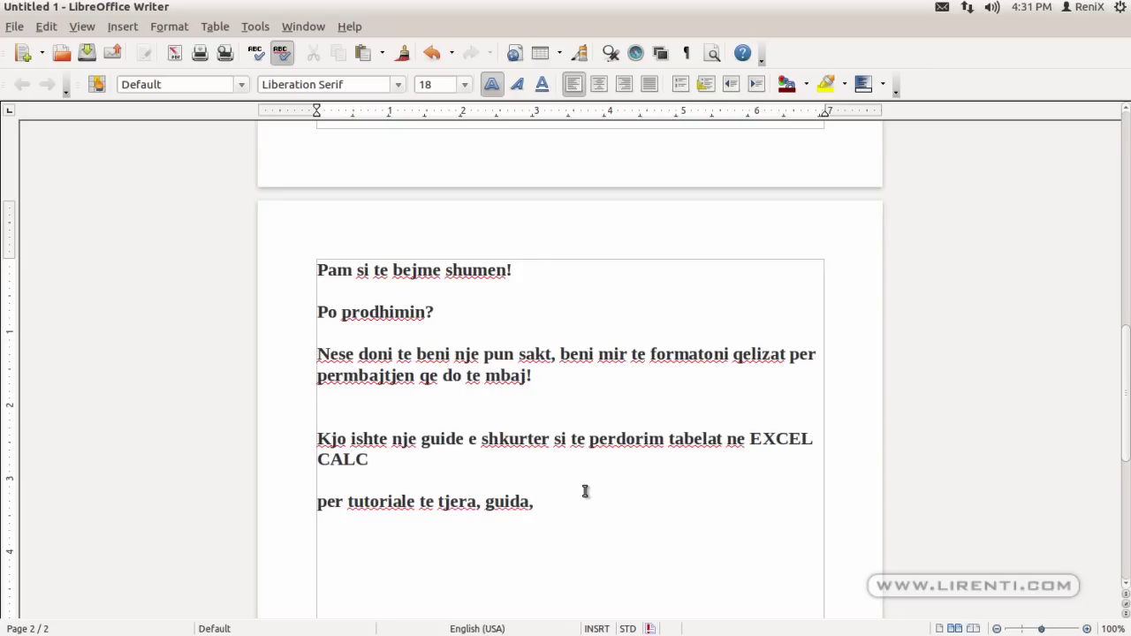
text(apo per te kaluar dhe )
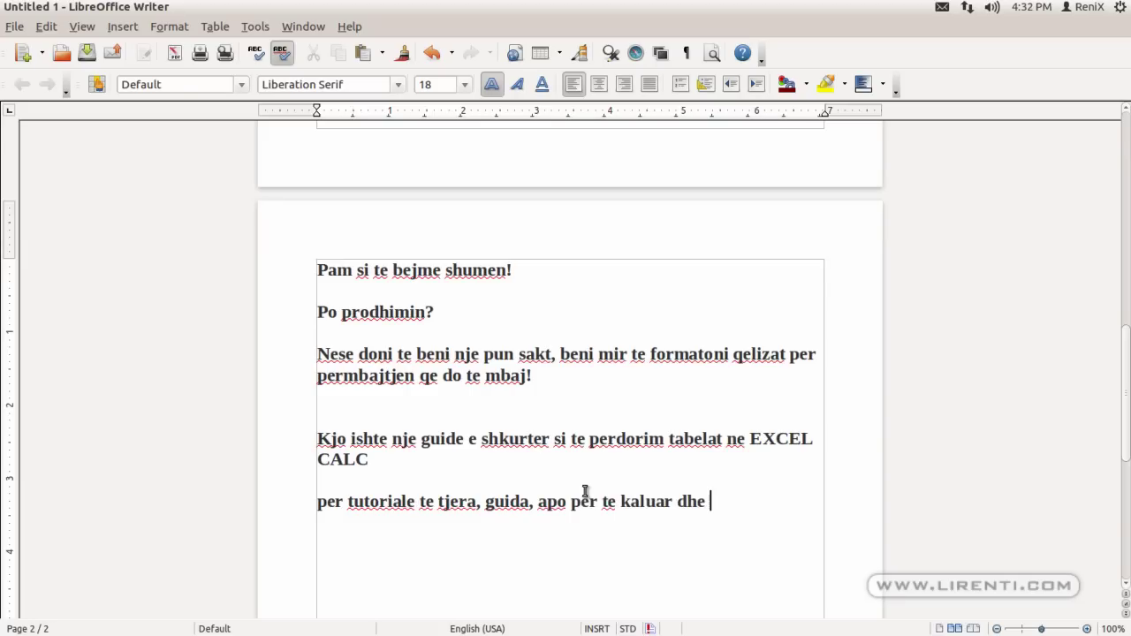
text(pak kohe t eli)
key(BackSpace)
key(BackSpace)
key(BackSpace)
key(BackSpace)
text(e lire,,,,)
key(Return)
key(Return)
text(vizitoni ....)
key(alt+Tab)
key(alt+Tab)
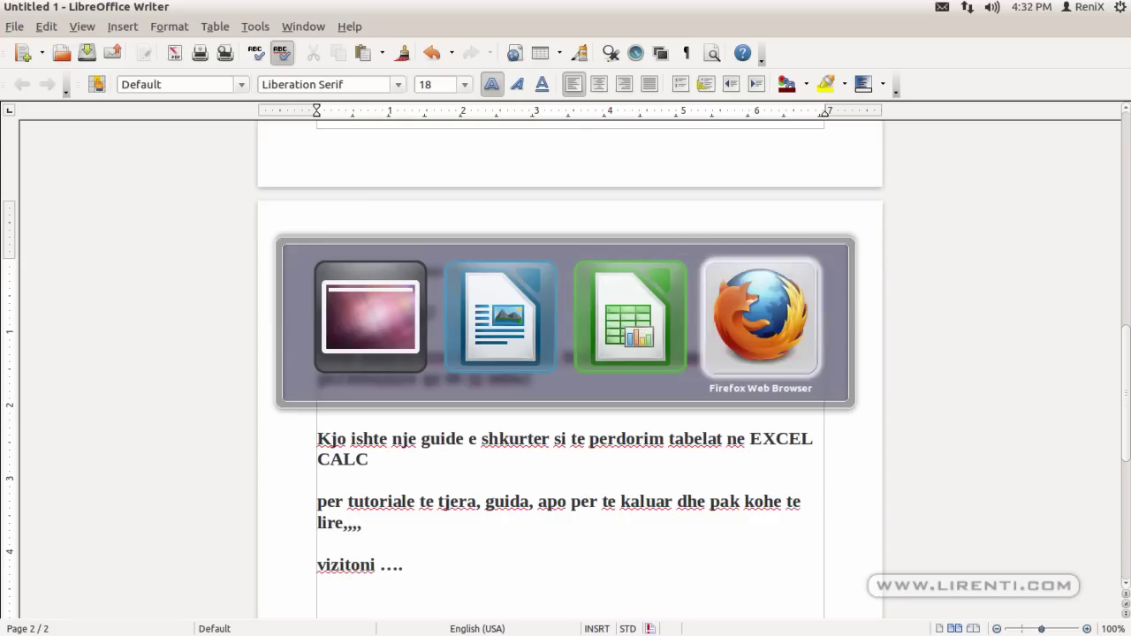